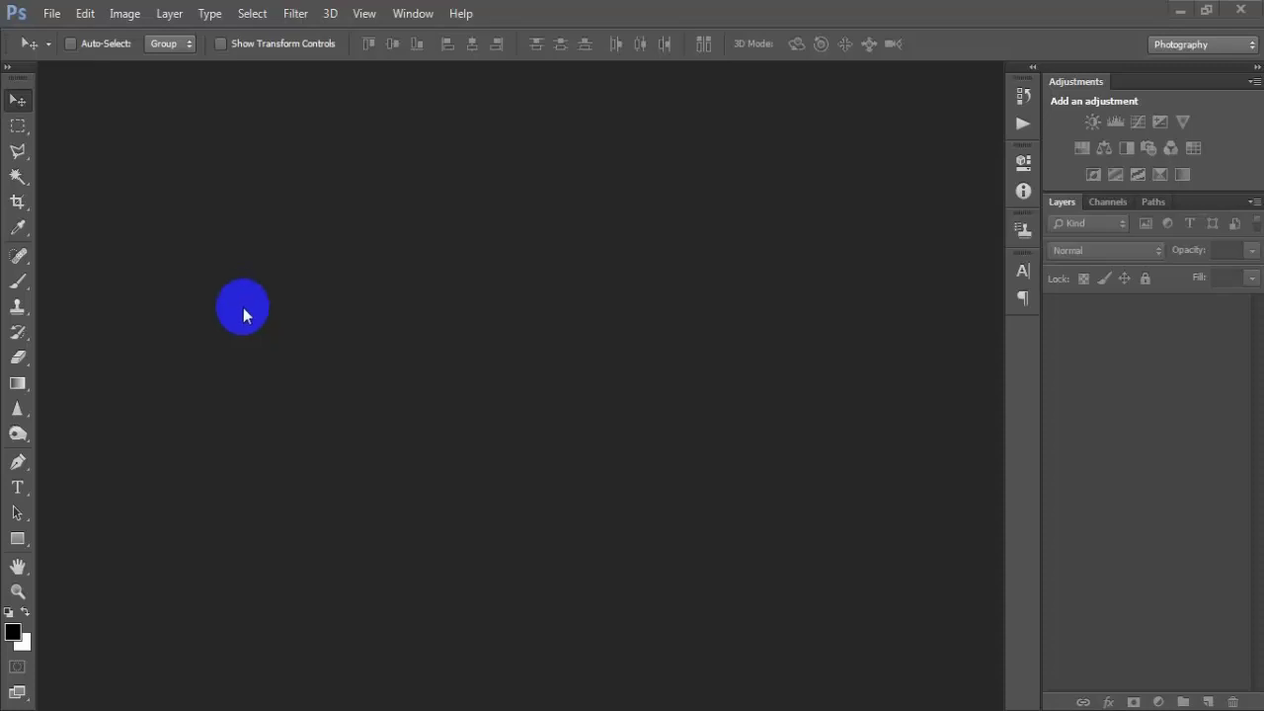
Step: Create Untitled-1 at 2400 × 3300 px and 300 ppi, with Color Mode set to CMYK Color
left_click(51, 13)
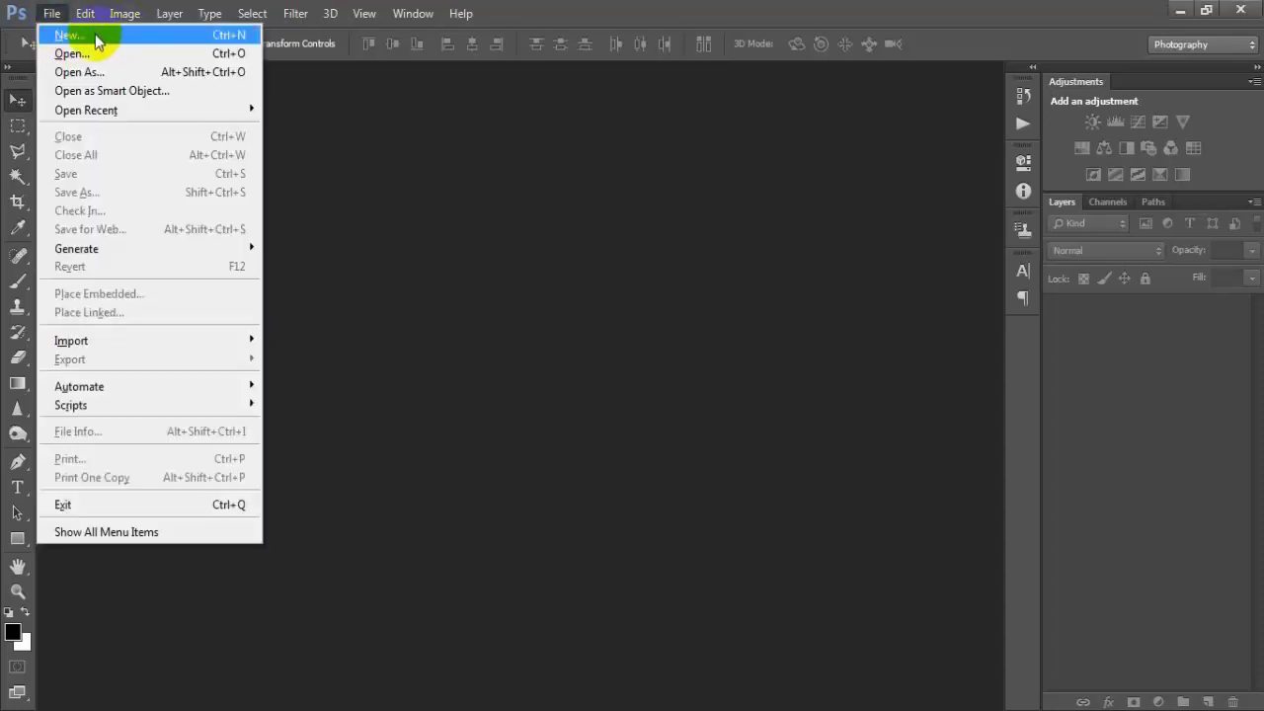
left_click(55, 33)
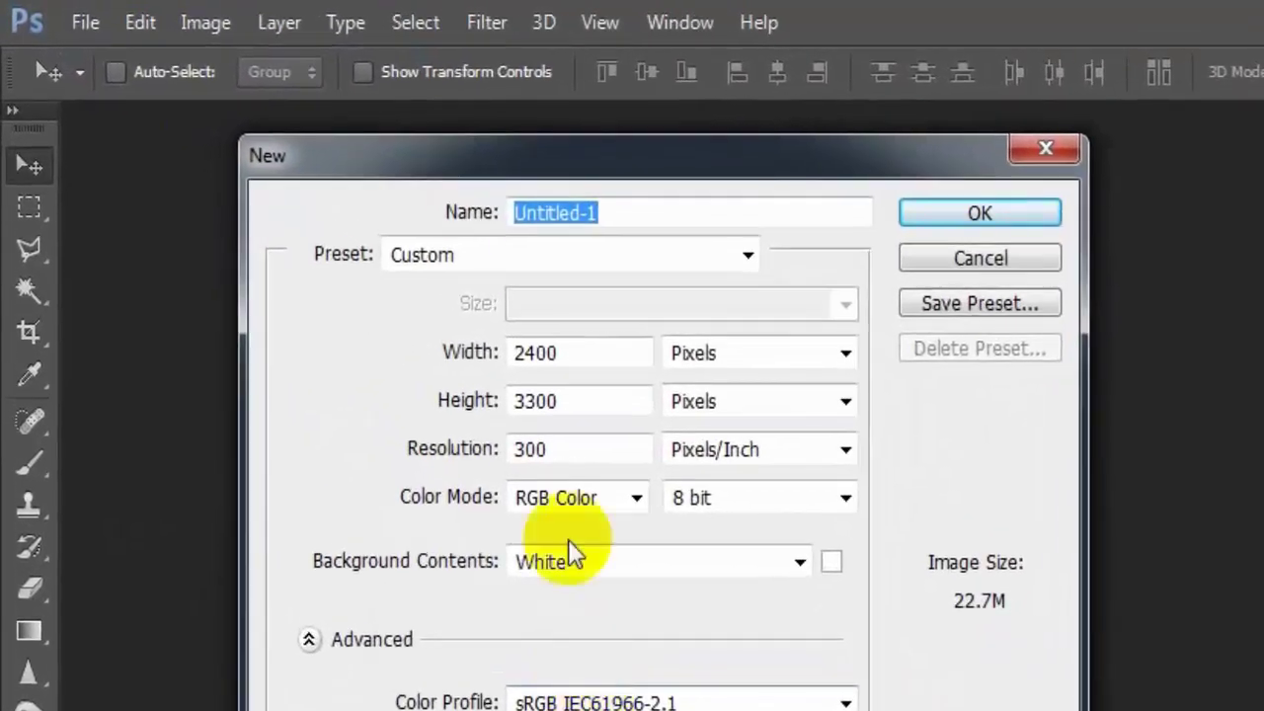
left_click(573, 353)
left_click(579, 401)
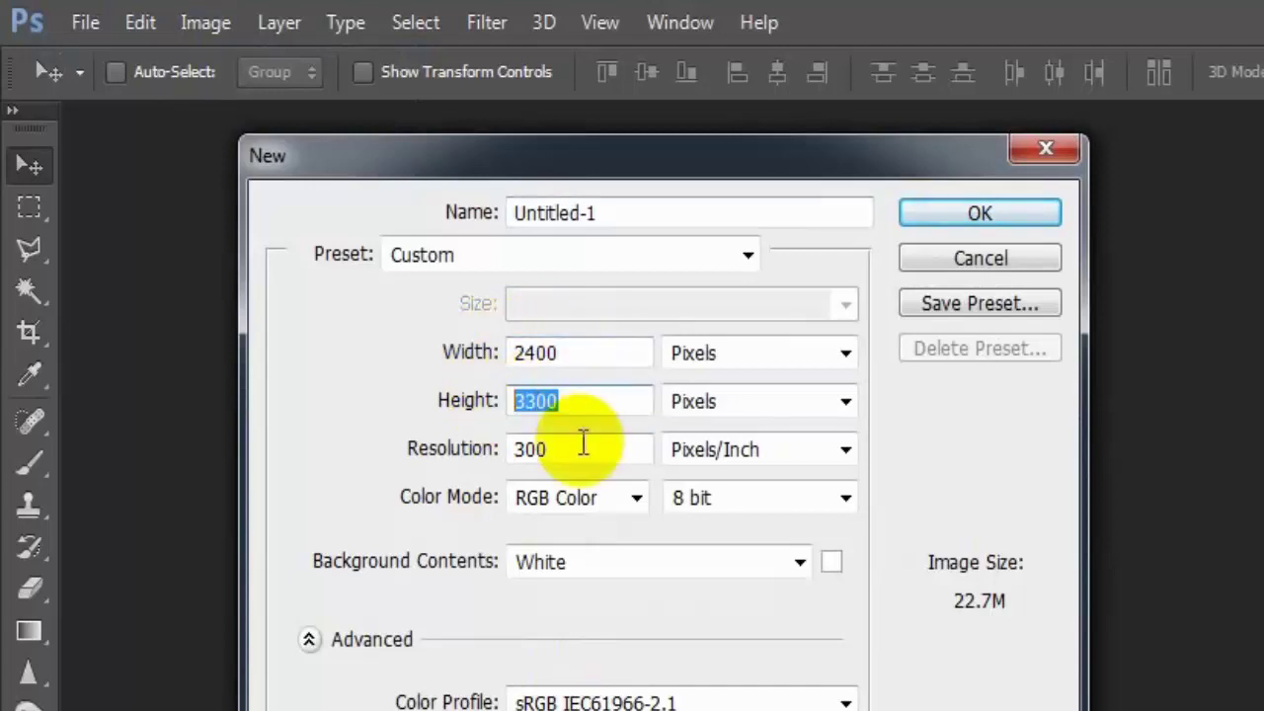
left_click(579, 446)
left_click(635, 498)
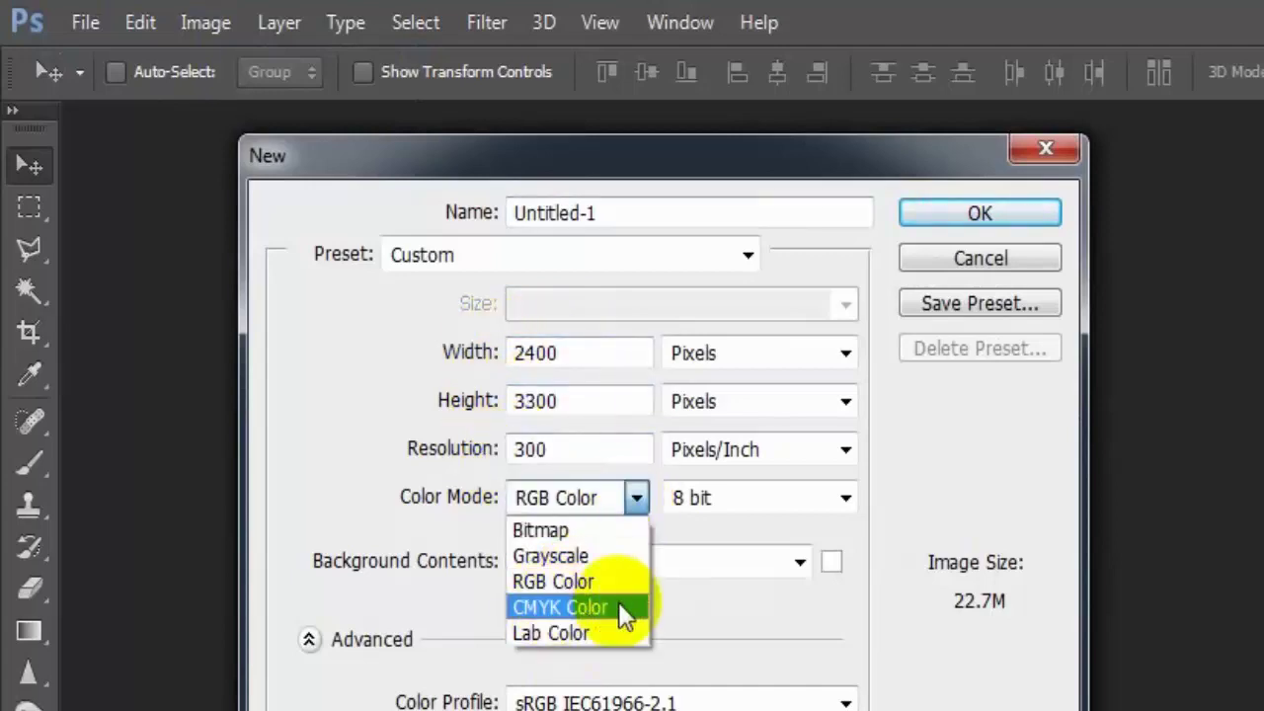
left_click(620, 608)
left_click(593, 452)
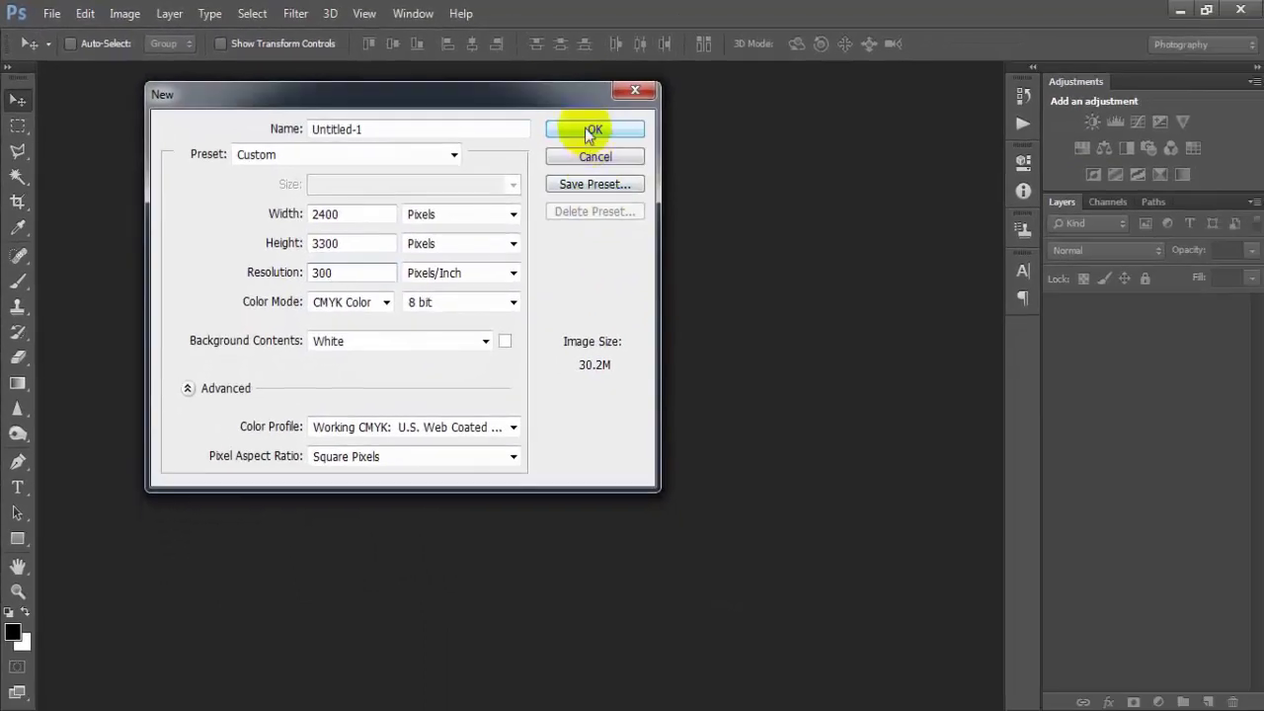
left_click(584, 129)
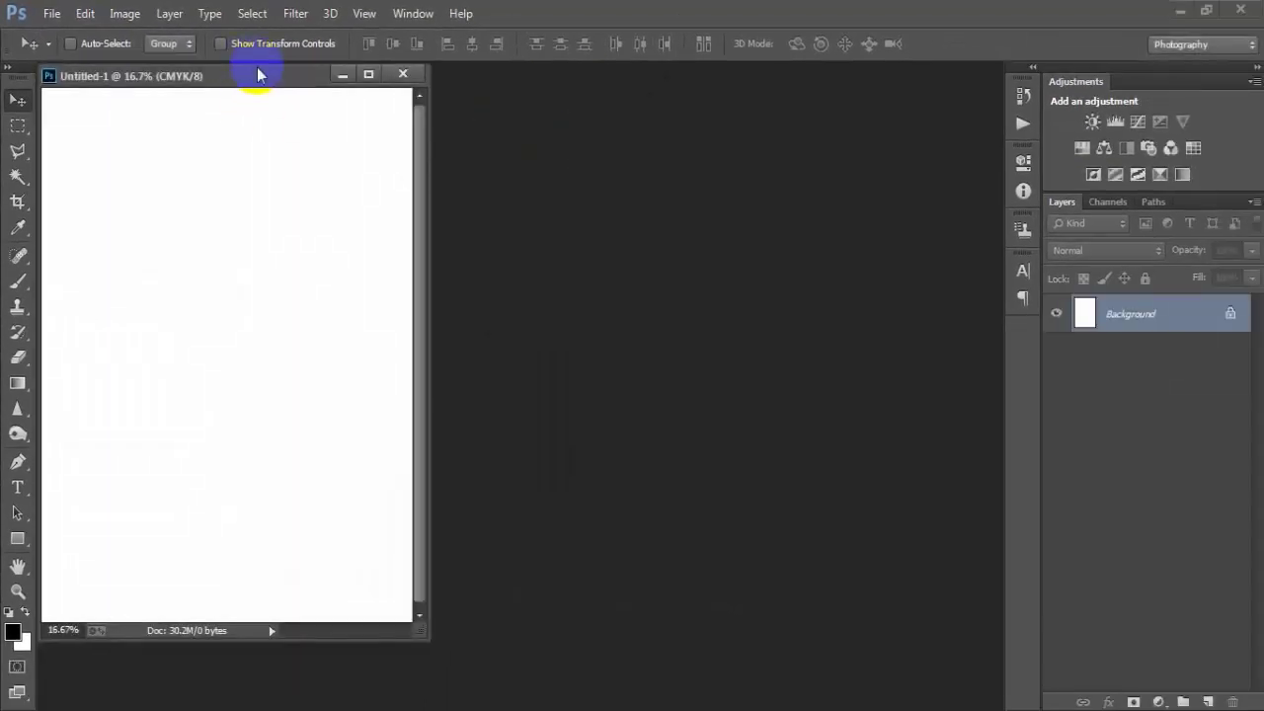
Step: Dock the document, add a #6e6e6e grey Color Fill layer, and add empty Layer 1 above it
left_click_drag(257, 75, 465, 71)
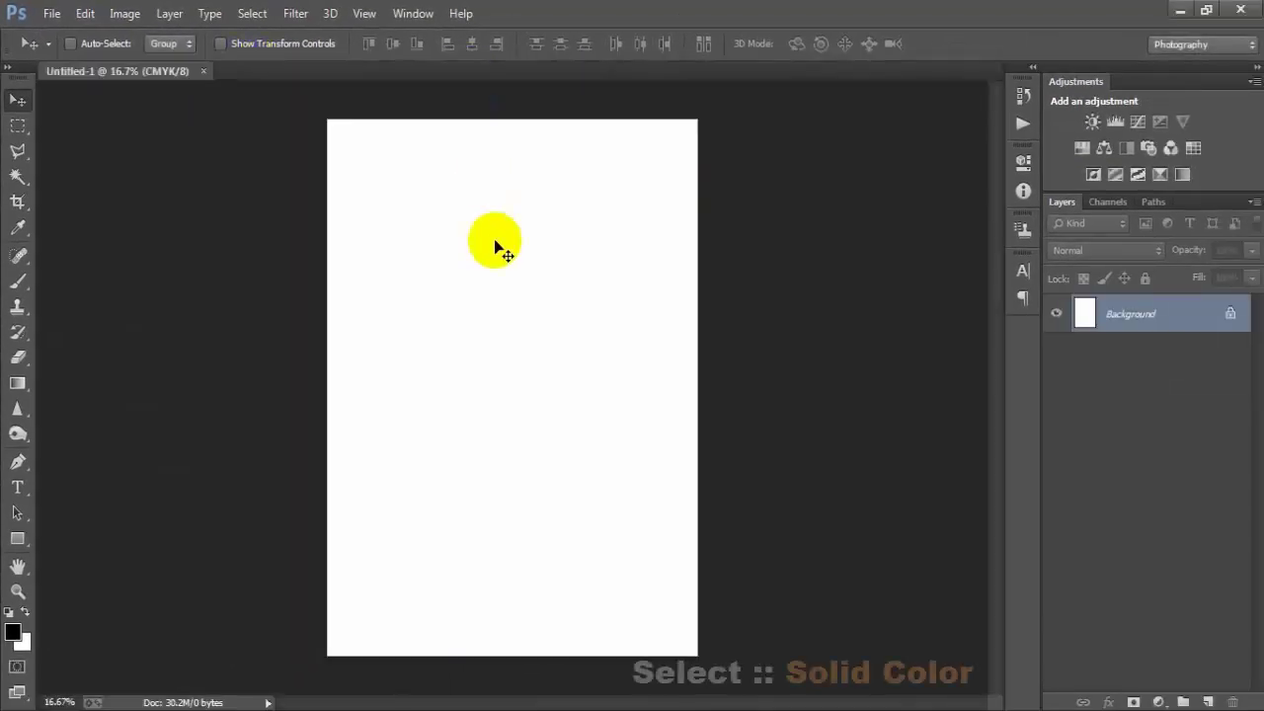
left_click(1158, 702)
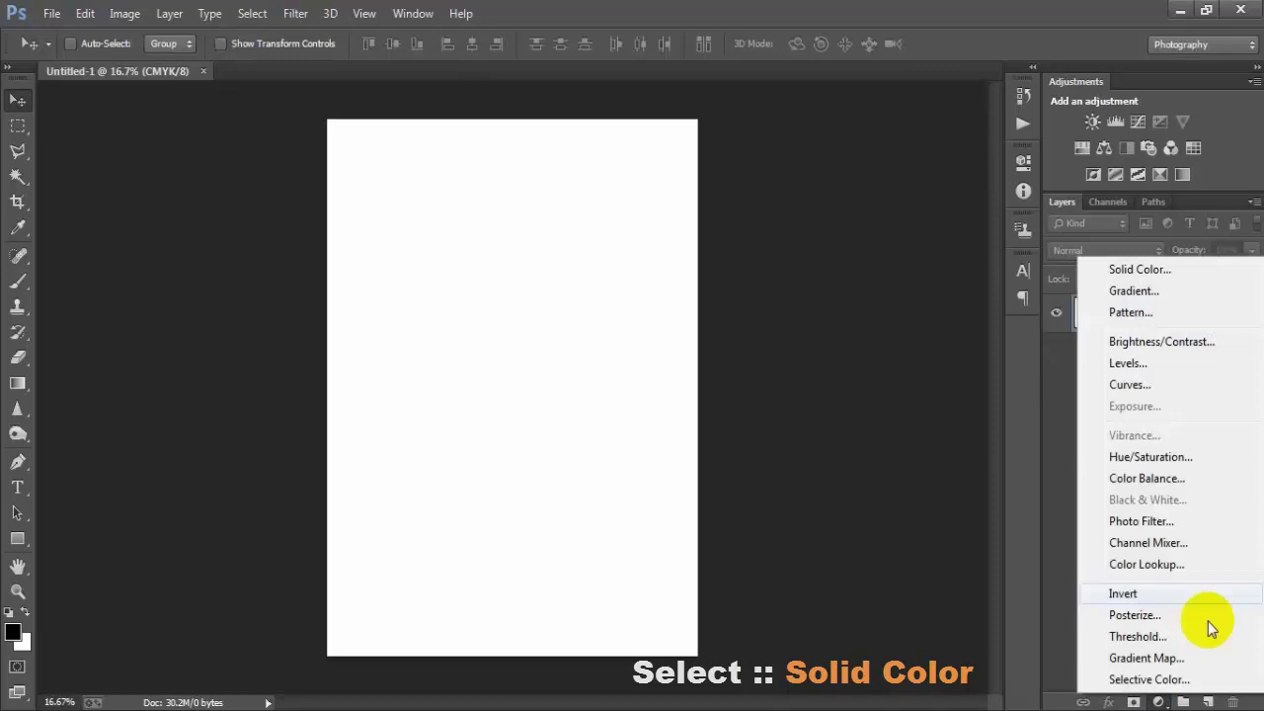
left_click(1116, 274)
left_click_drag(775, 339, 609, 302)
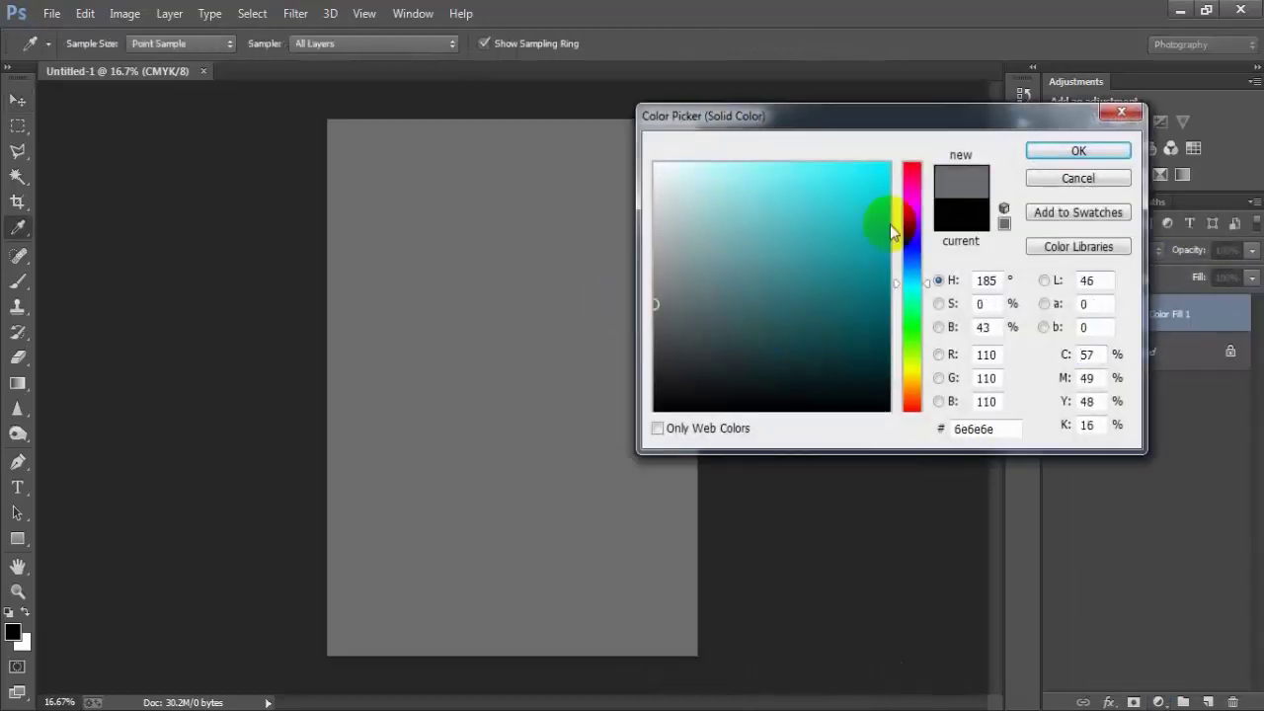
left_click(1079, 150)
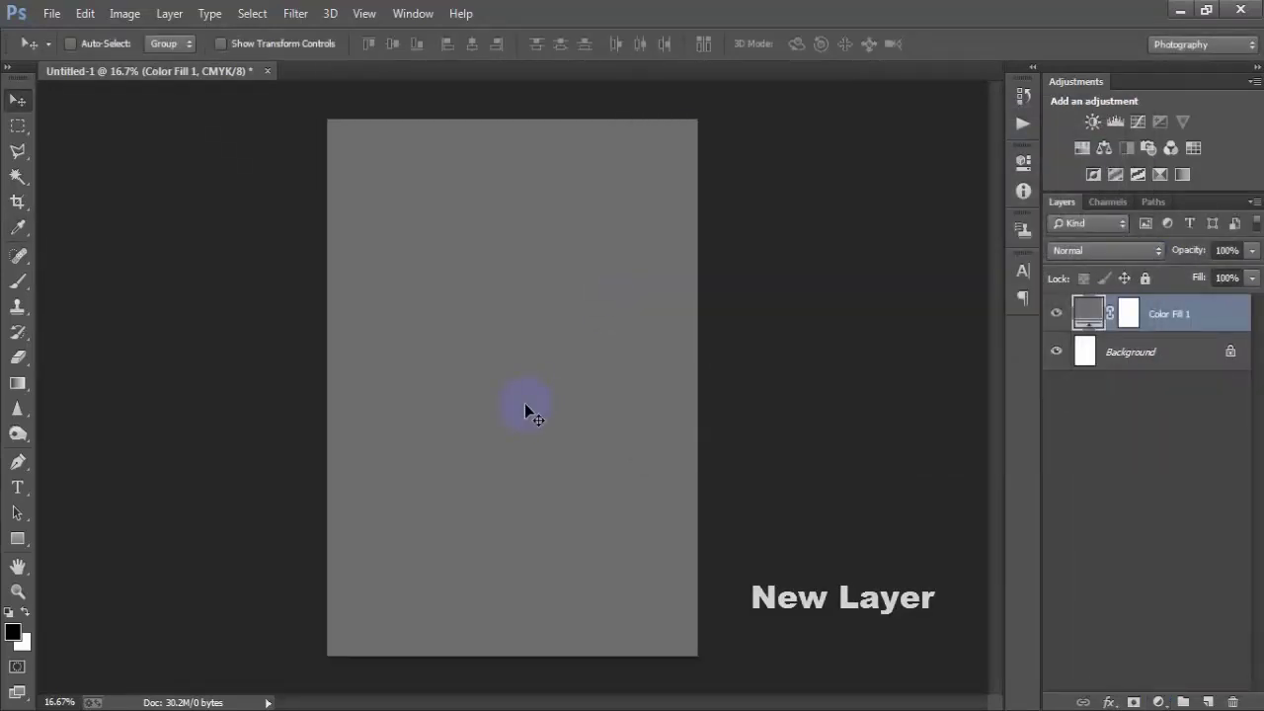
left_click(1207, 702)
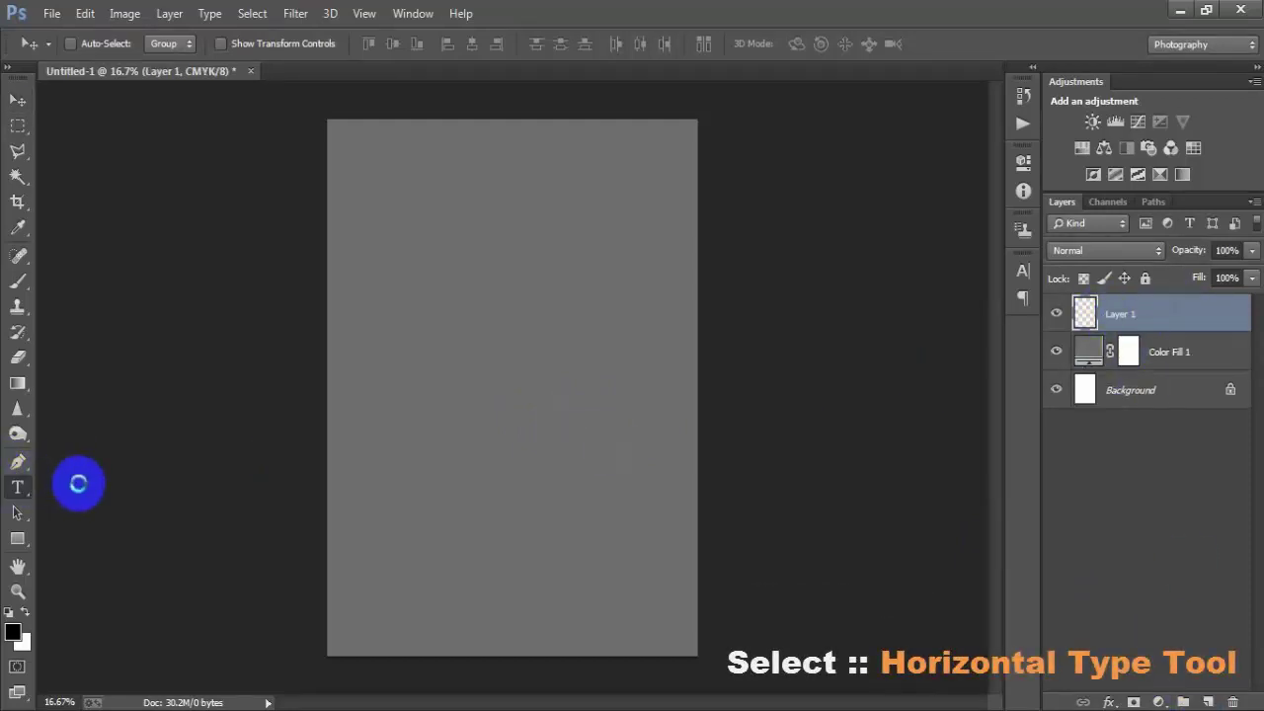
Step: Type RIDE in white near the top of the page with the Horizontal Type Tool
left_click(17, 488)
left_click(99, 482)
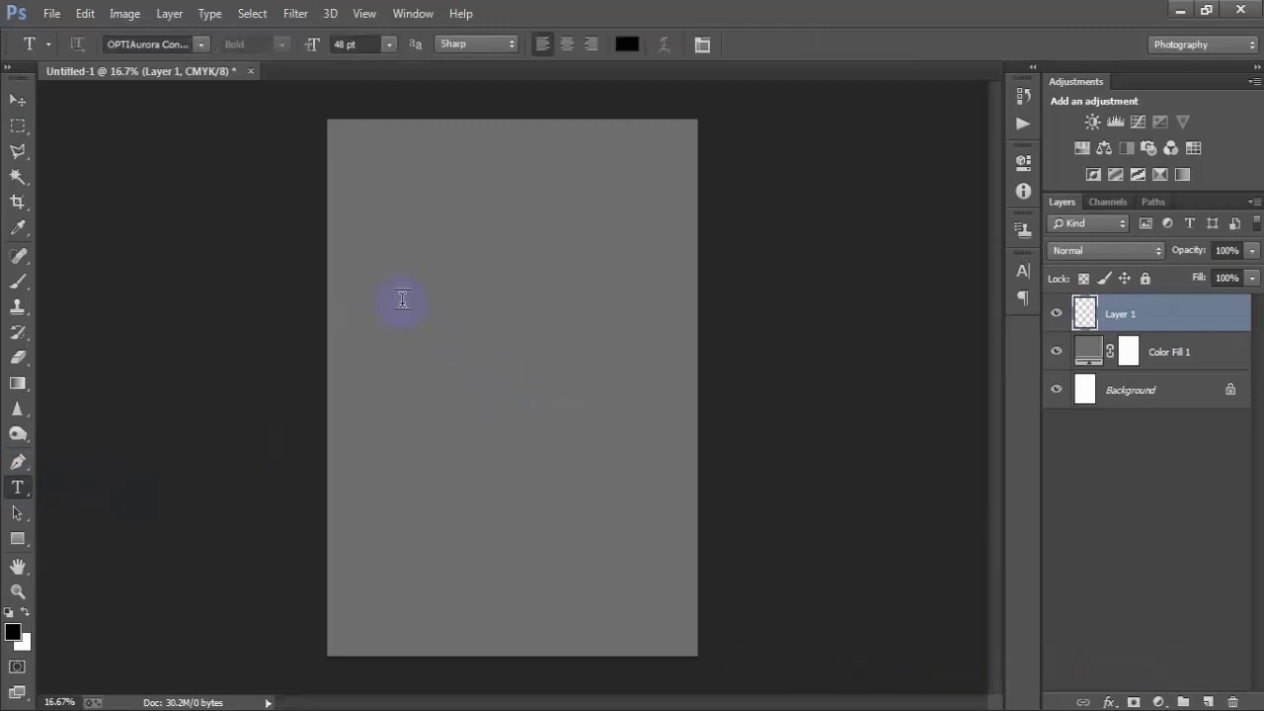
left_click(647, 101)
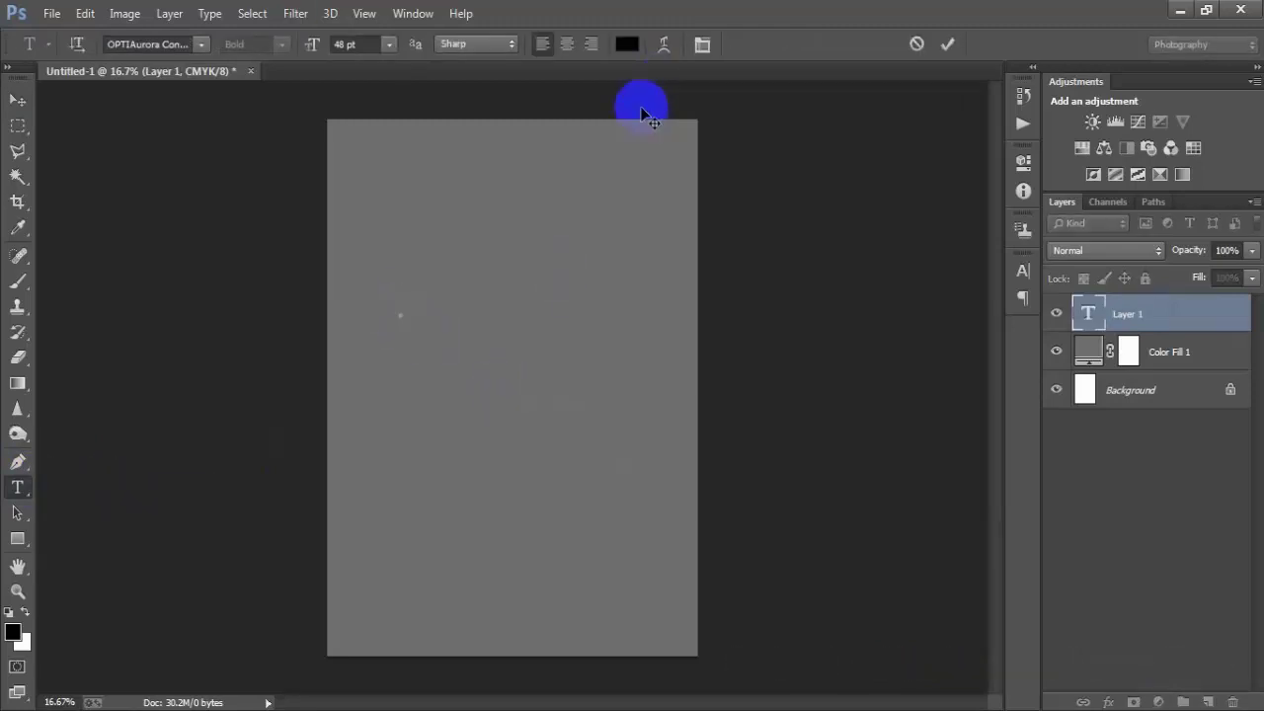
left_click(627, 44)
left_click_drag(691, 211, 615, 119)
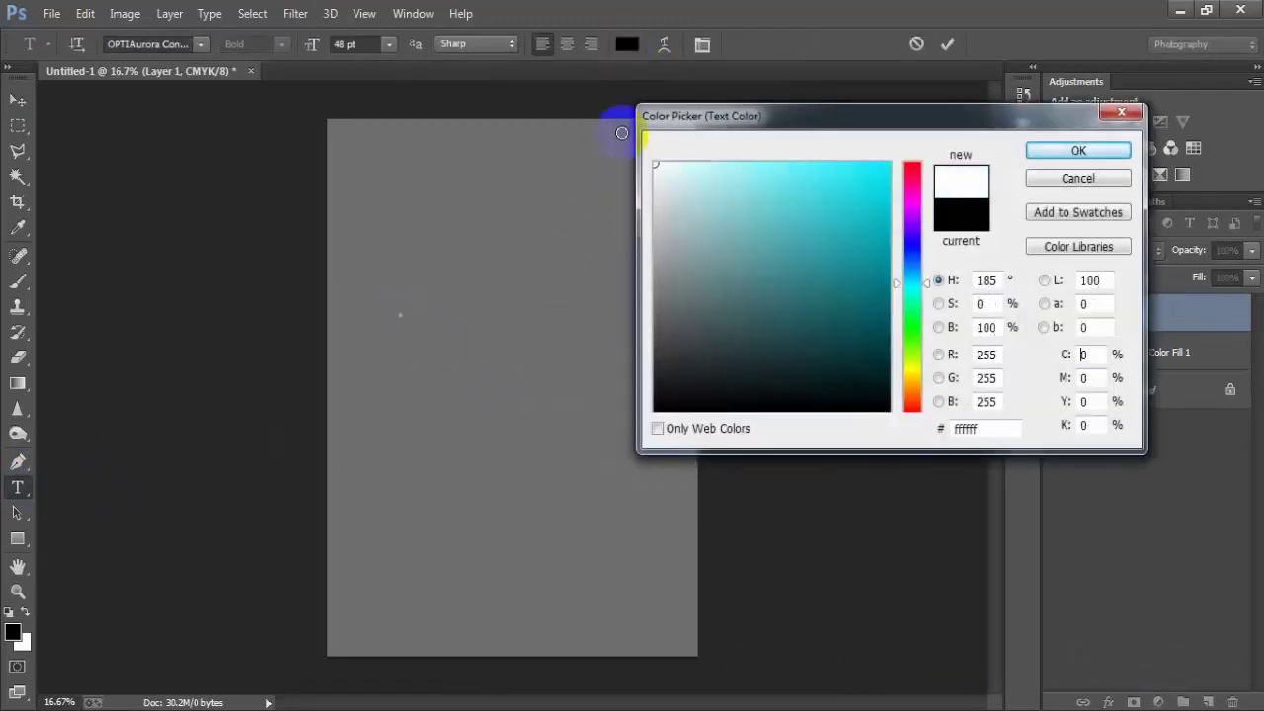
left_click(1072, 153)
type("RIDE")
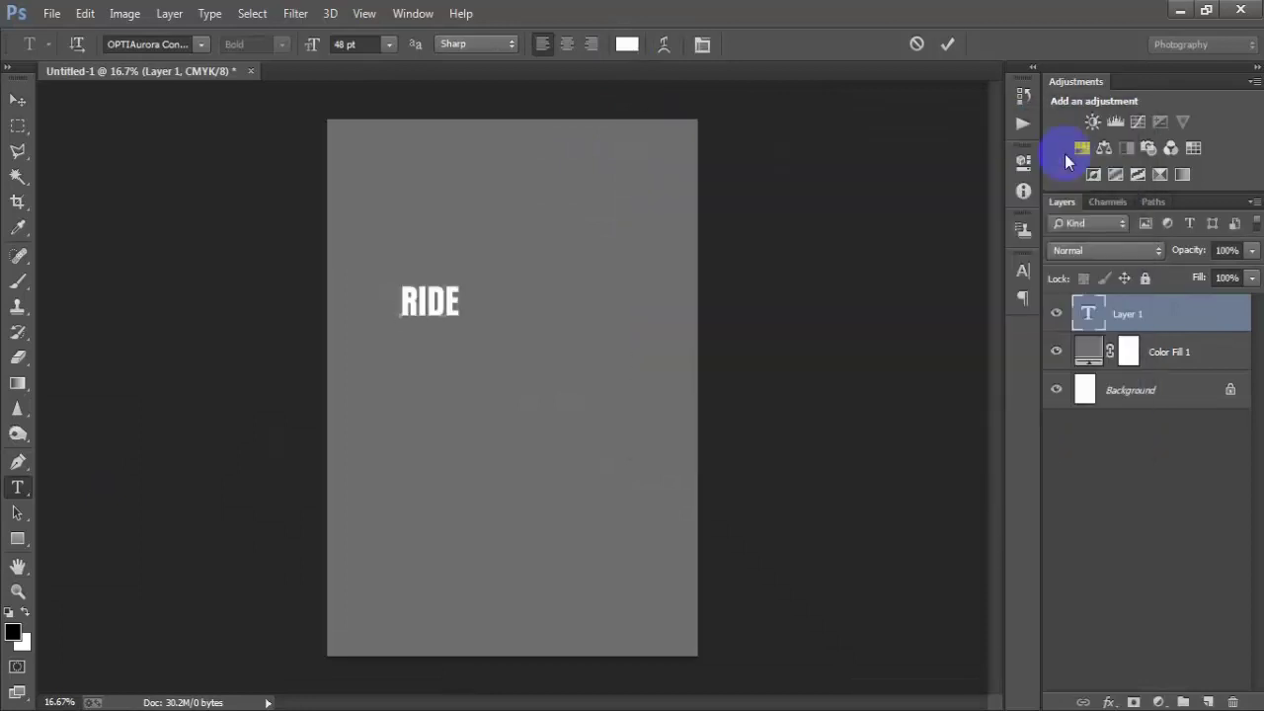
left_click(18, 99)
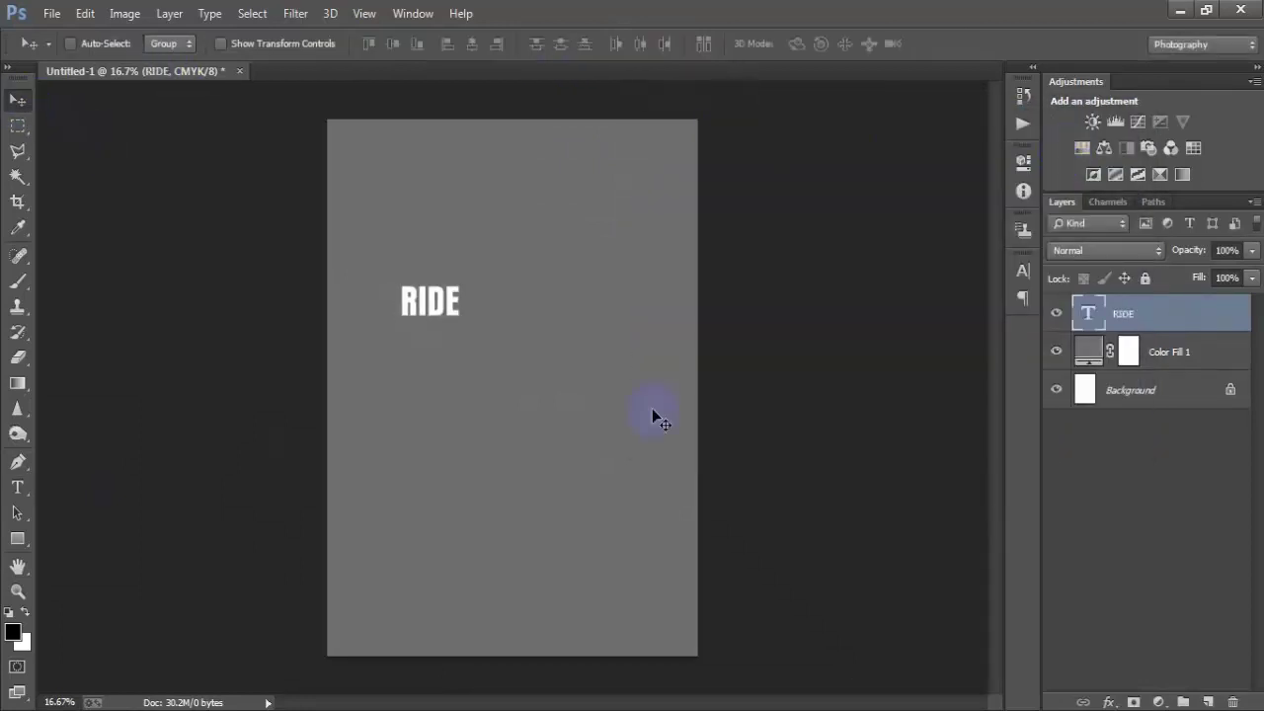
Step: Scale RIDE up about 588% so it spans nearly the full page width
left_click_drag(416, 317, 497, 389)
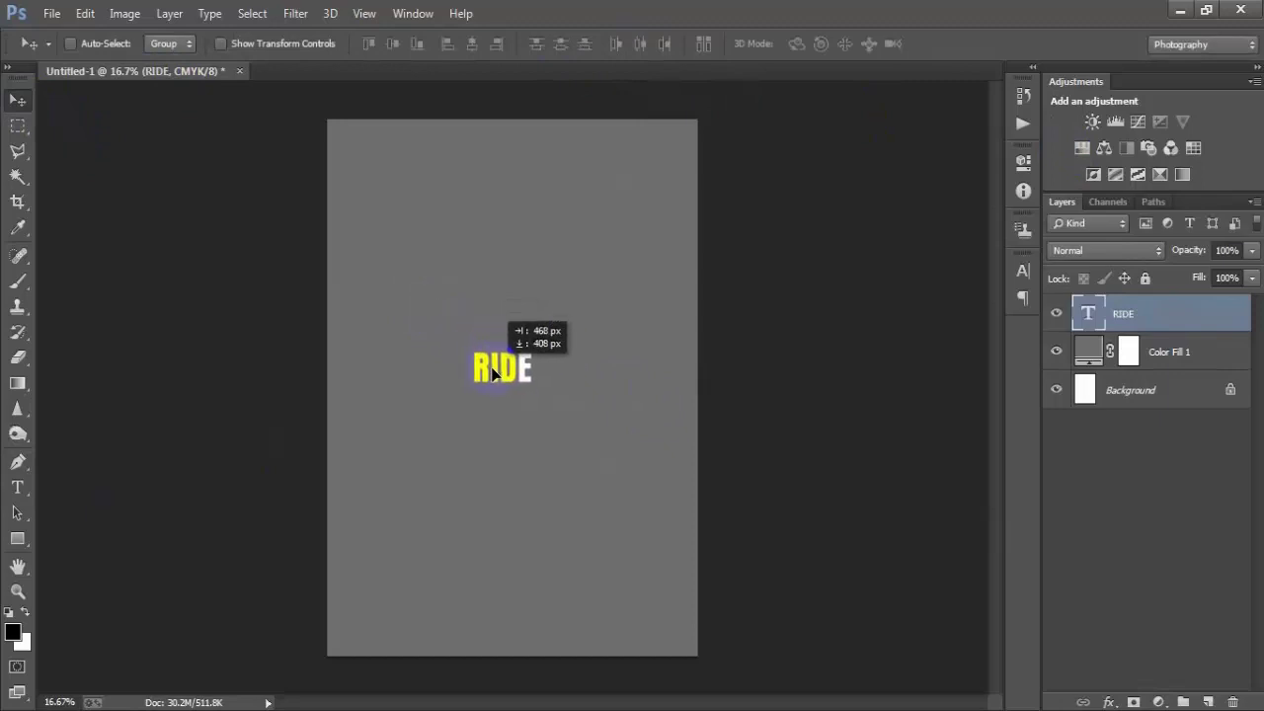
key("ctrl+t")
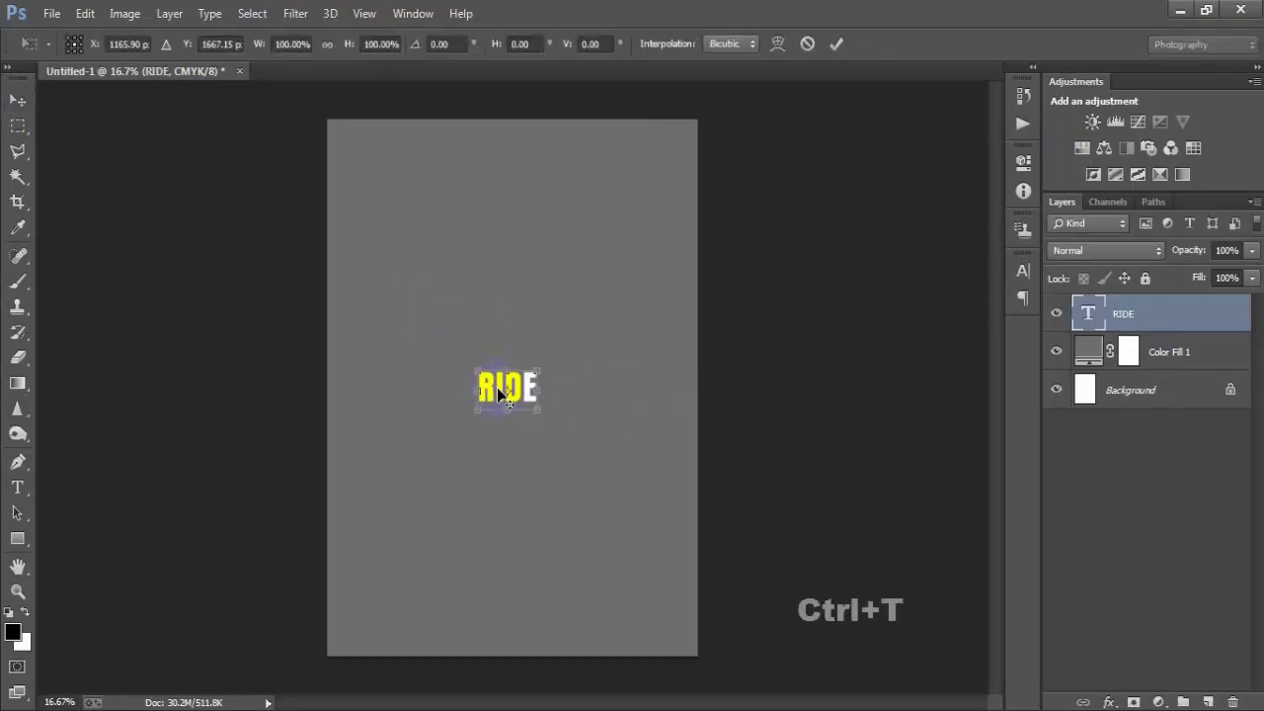
left_click_drag(538, 412, 664, 560)
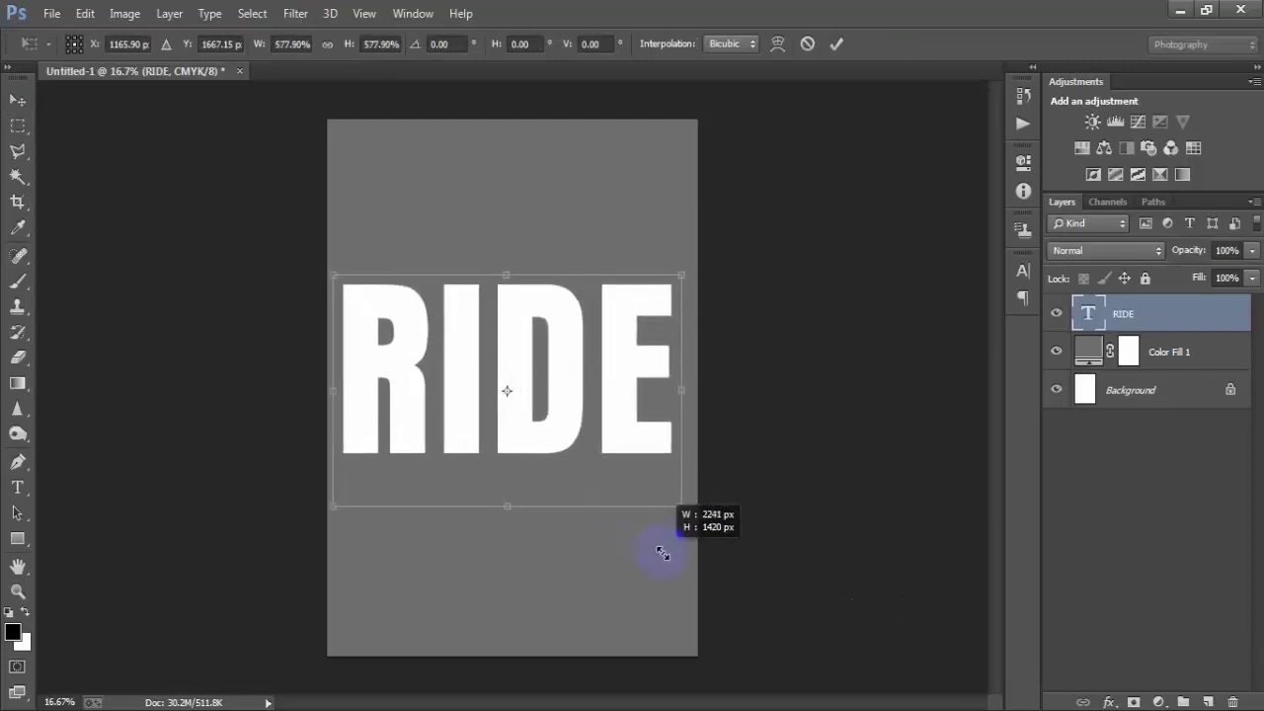
left_click(835, 43)
Step: Centre RIDE horizontally against the Background and nudge it down into the lower half
left_click(1136, 405, "ctrl")
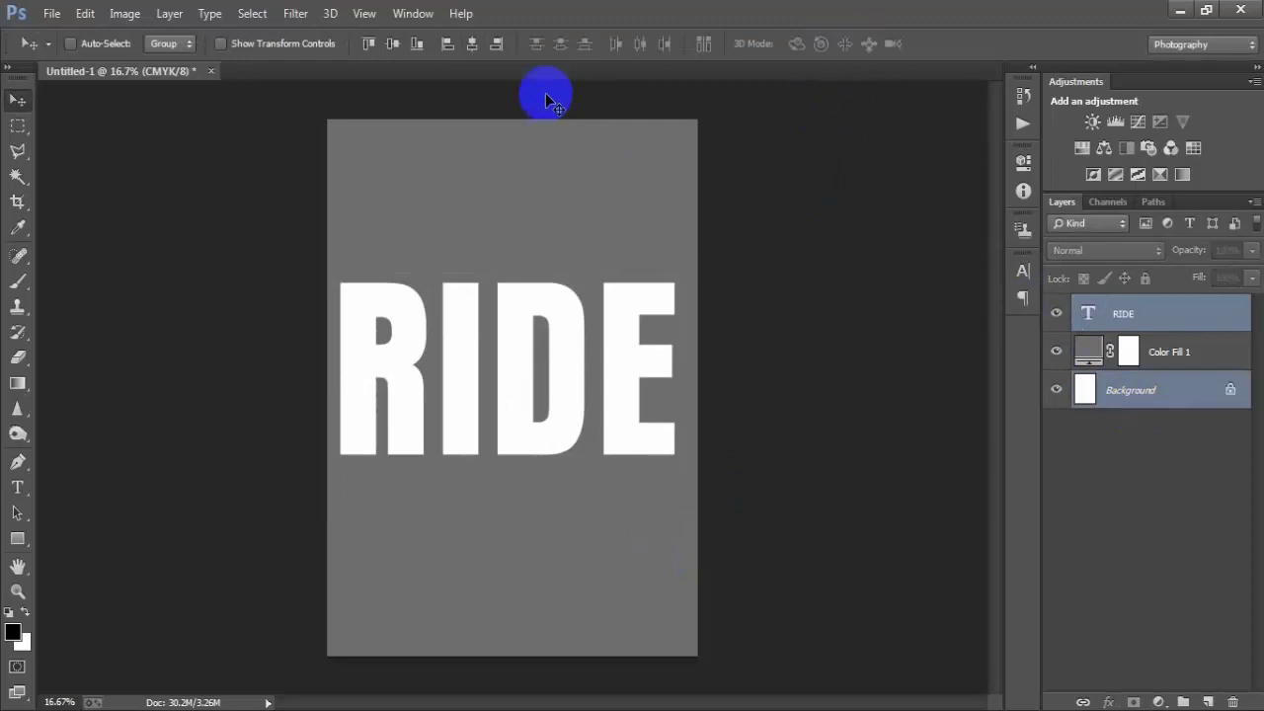
left_click(474, 50)
left_click(1143, 317)
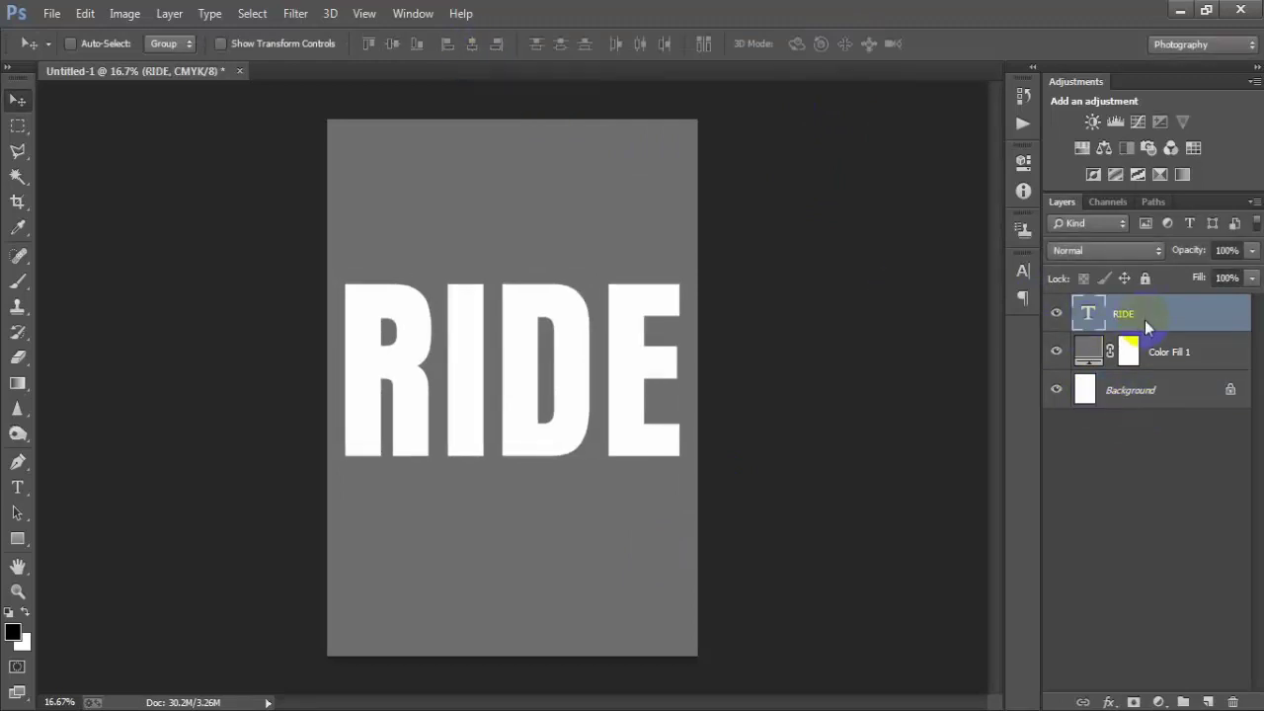
key("shift+Down")
key("shift+Down")
key("shift+Down")
key("shift+Down")
key("shift+Down")
key("shift+Down")
key("shift+Down")
key("shift+Down")
key("shift+Down")
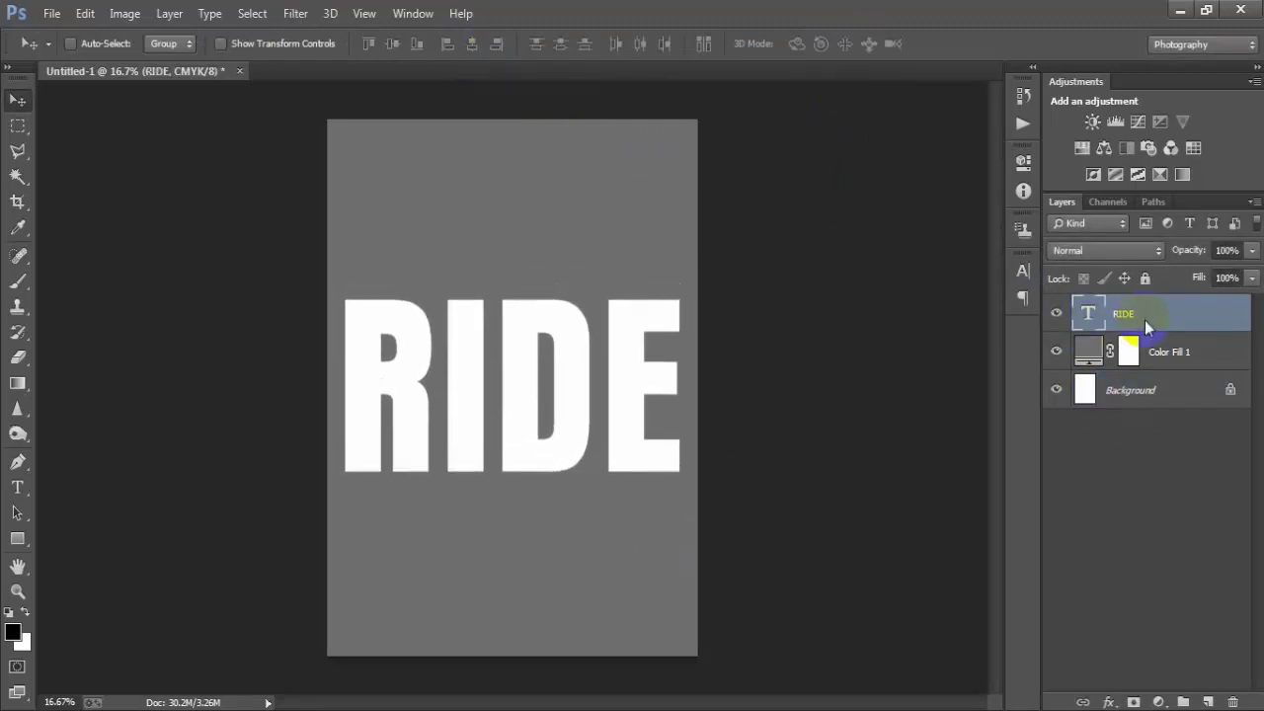
key("shift+Down")
key("shift+Down")
key("shift+Down")
key("shift+Down")
key("shift+Down")
key("shift+Down")
key("shift+Down")
key("shift+Down")
key("shift+Down")
key("shift+Down")
key("shift+Down")
key("shift+Down")
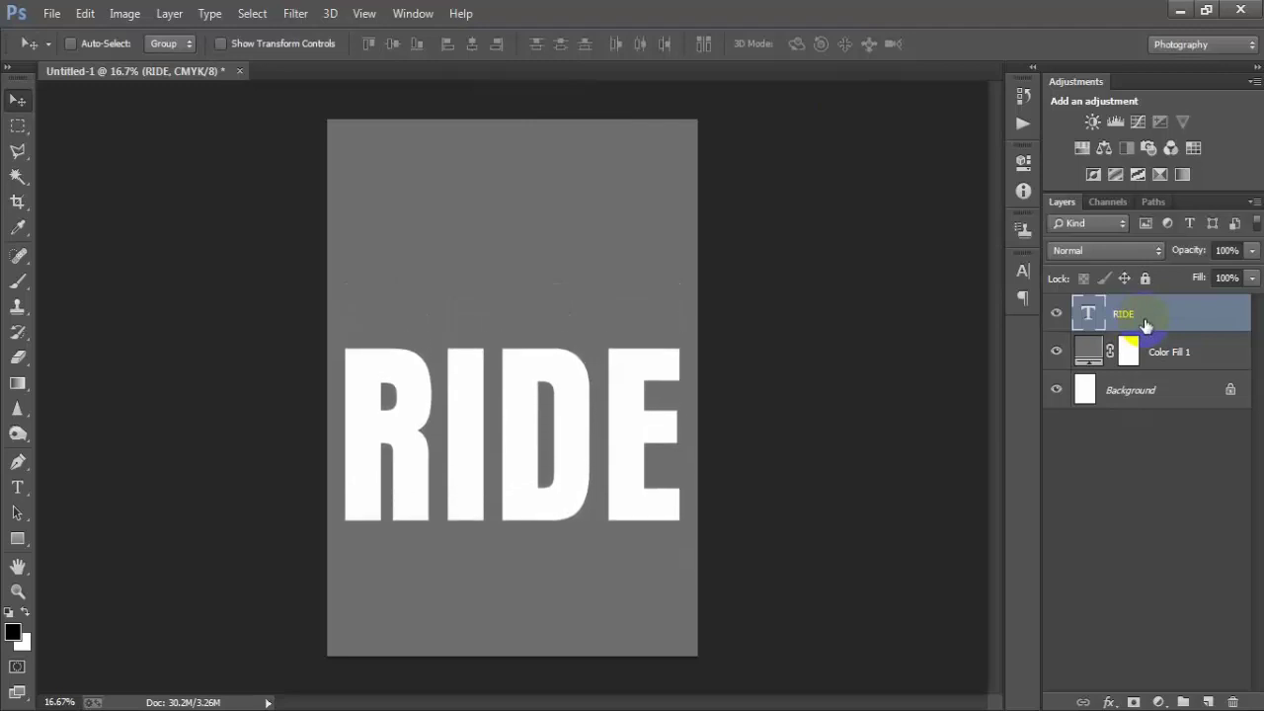
key("shift+Down")
key("shift+Down")
key("shift+Down")
key("shift+Down")
key("shift+Down")
key("shift+Down")
key("shift+Down")
key("shift+Down")
key("shift+Down")
key("shift+Down")
key("shift+Down")
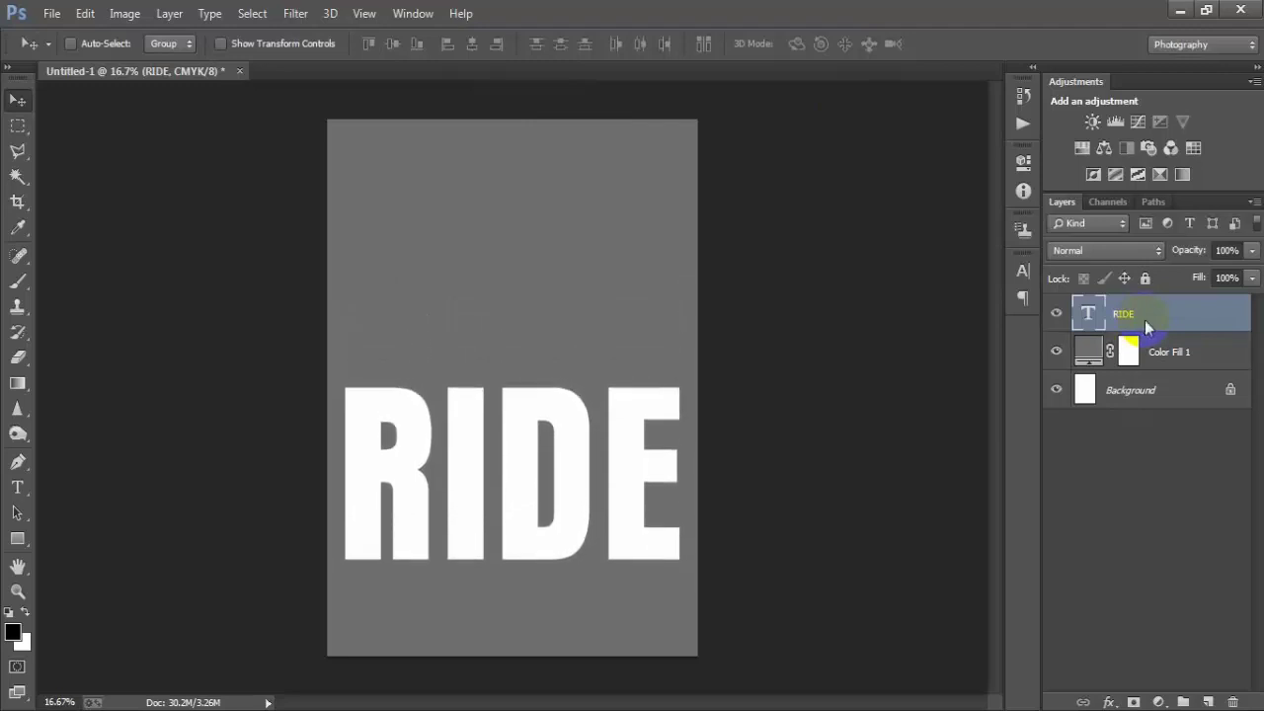
key("shift+Down")
key("shift+Down")
key("shift+Down")
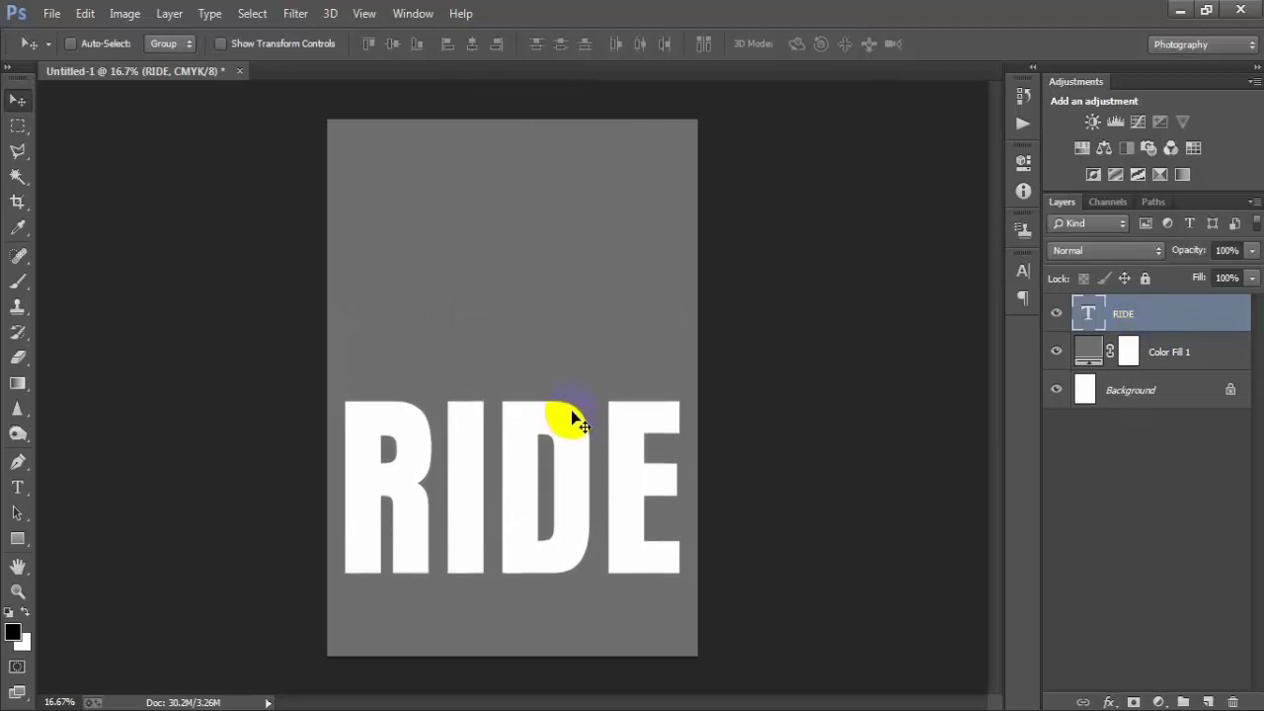
key("shift+Up")
key("shift+Up")
key("shift+Up")
key("shift+Up")
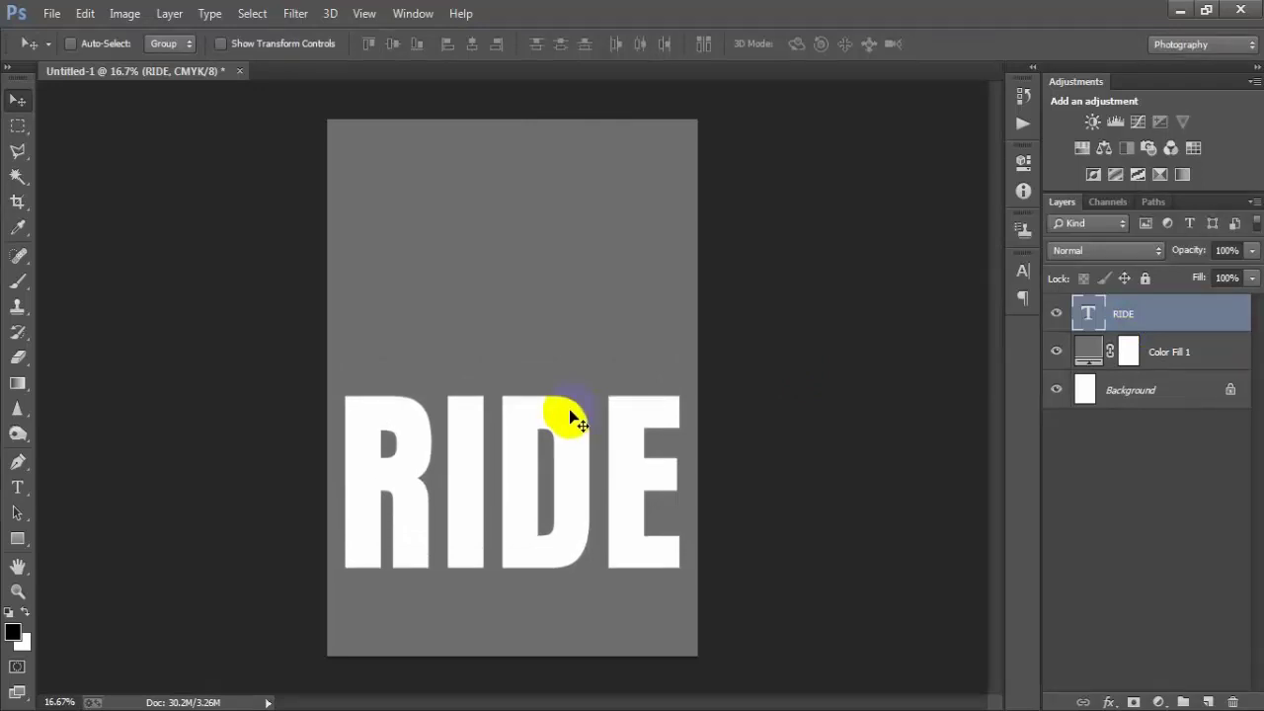
Step: Place the bicycle image 002 above RIDE and shrink it slightly
left_click(51, 14)
left_click(140, 317)
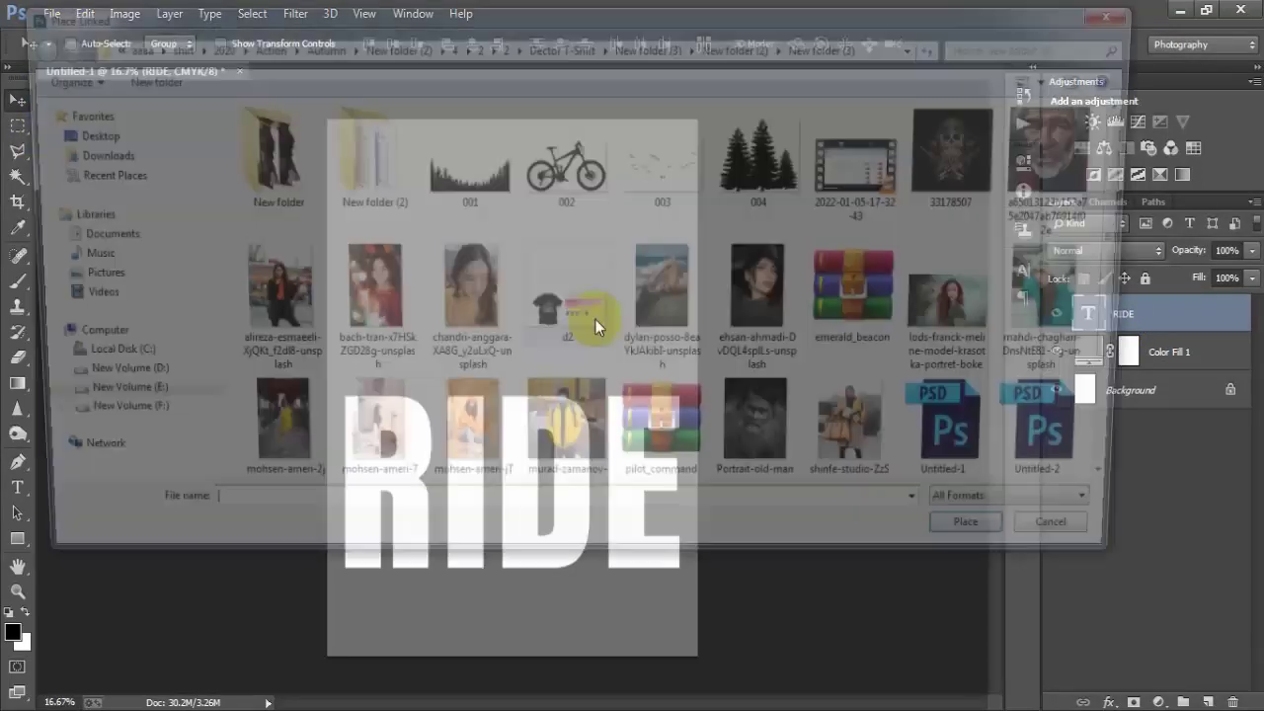
left_click(569, 202)
left_click(977, 549)
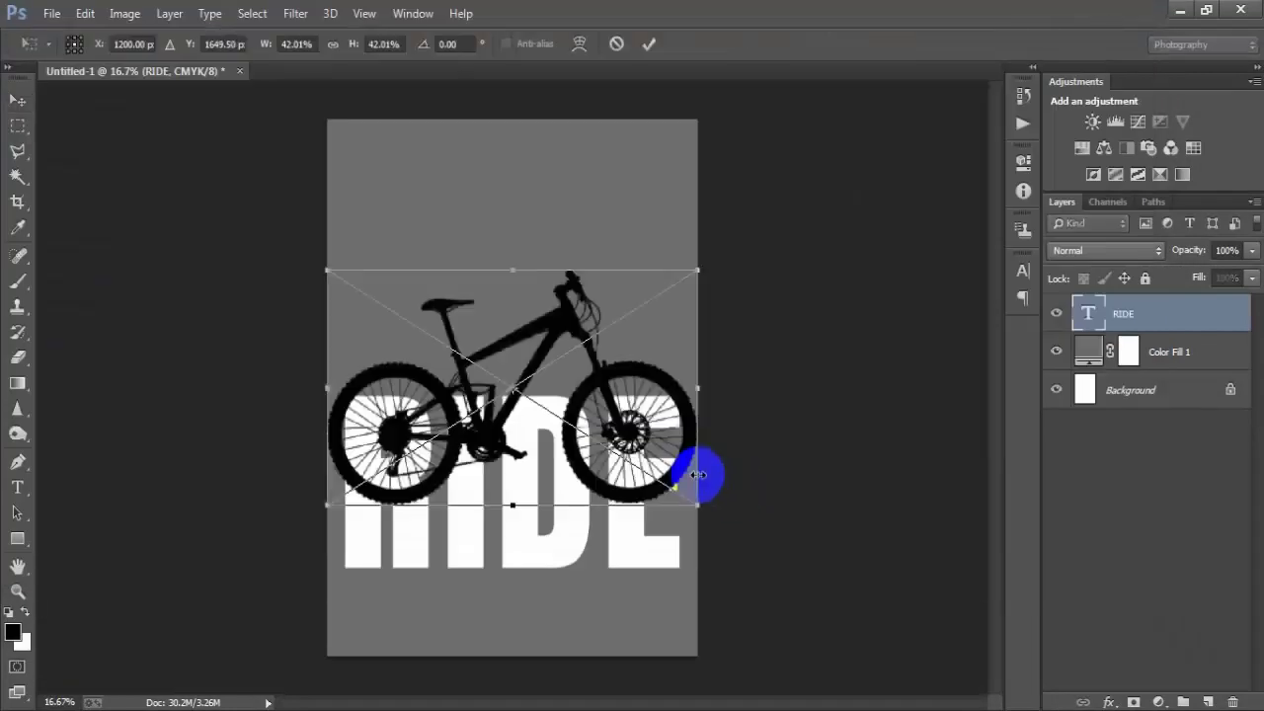
left_click_drag(615, 429, 626, 336)
left_click(736, 390)
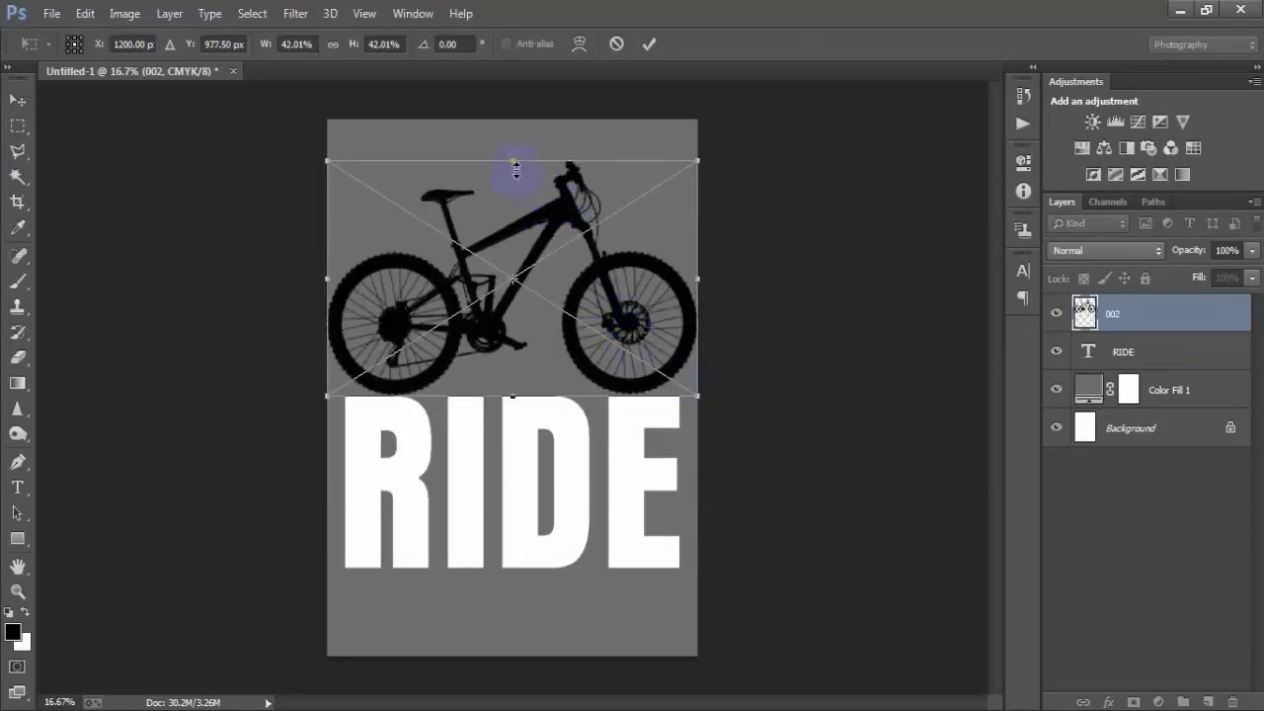
left_click_drag(513, 159, 514, 155)
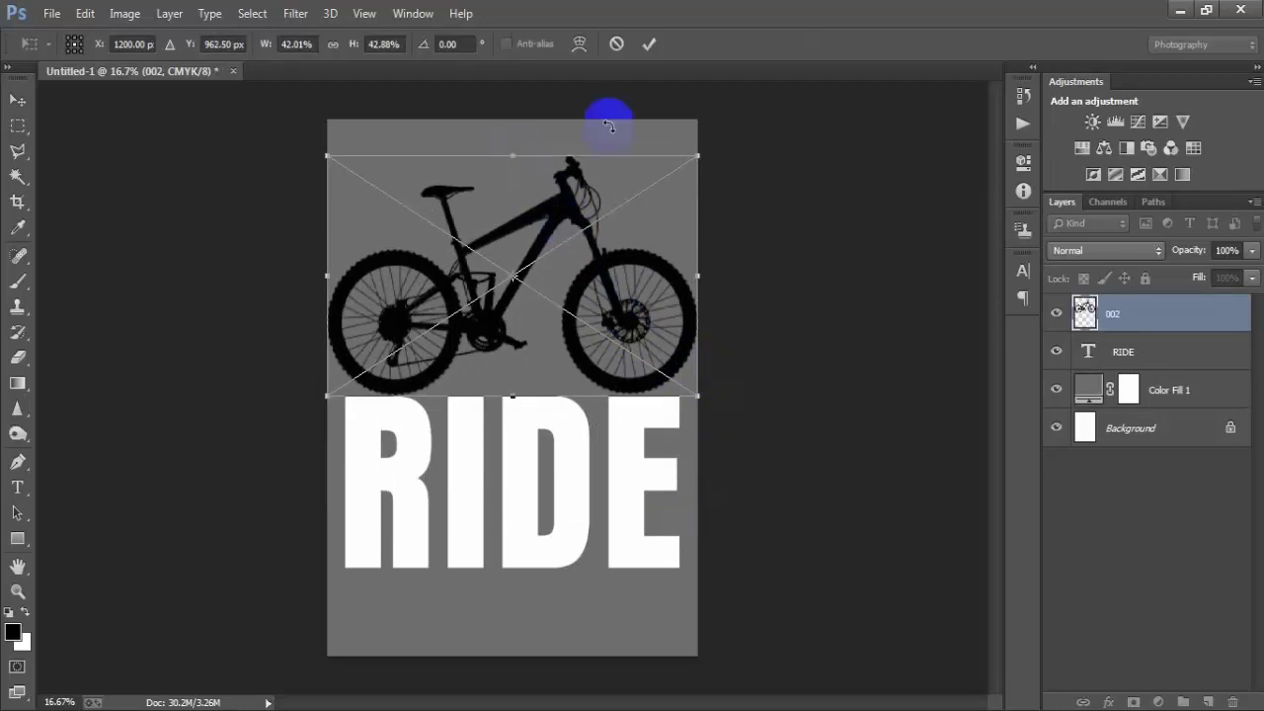
left_click(652, 46)
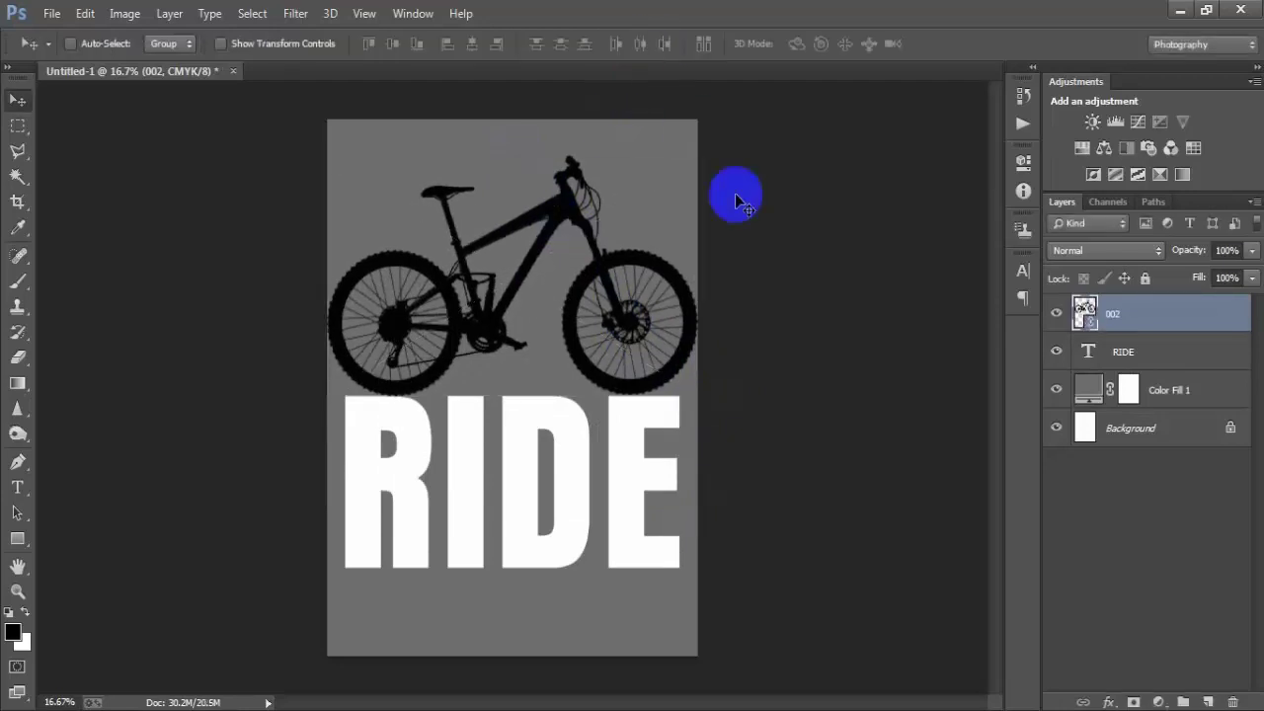
key("ctrl+t")
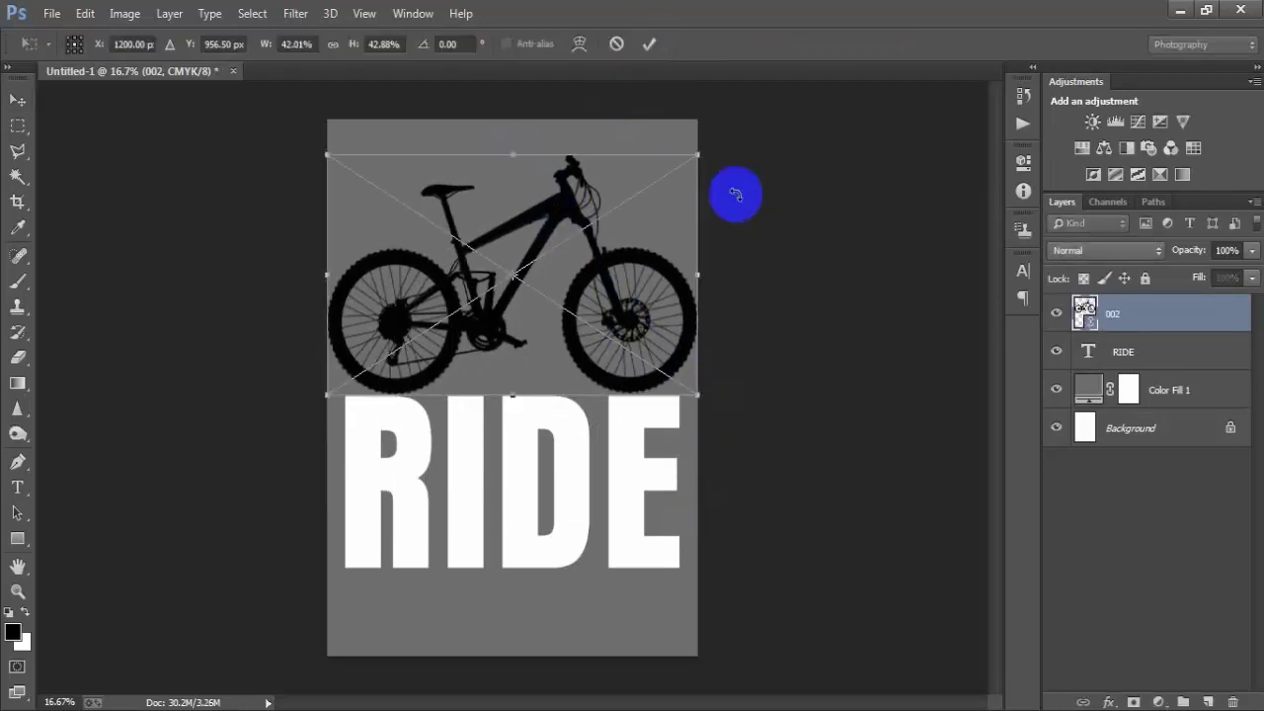
left_click_drag(693, 391, 693, 392)
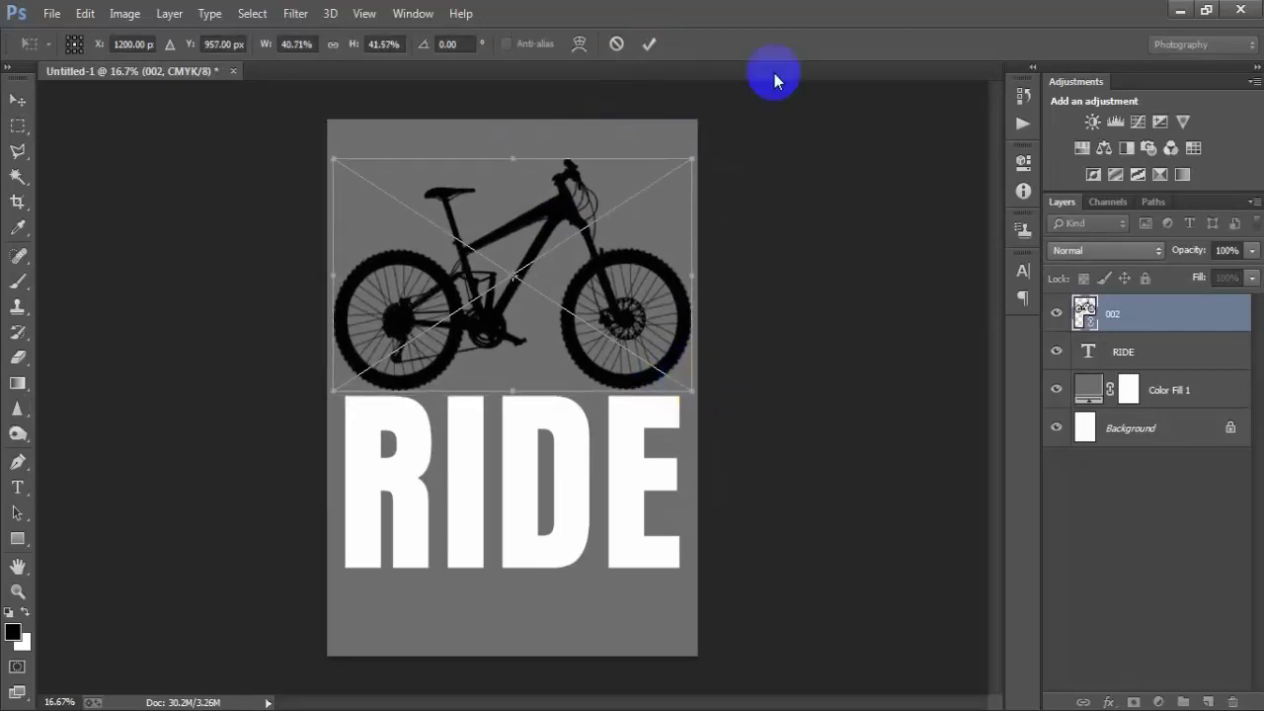
left_click(648, 43)
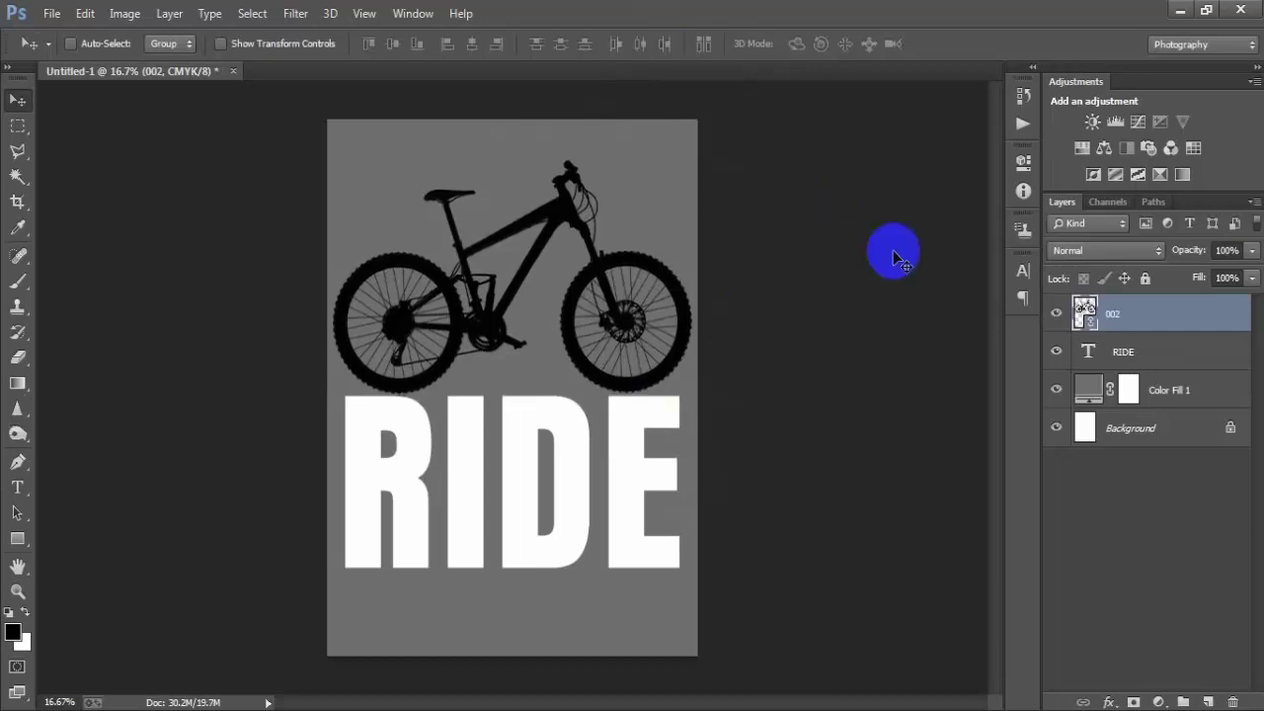
Step: Rasterize the bicycle layer 002 into an ordinary pixel layer
left_click(1174, 434, "ctrl")
left_click(1135, 356, "ctrl")
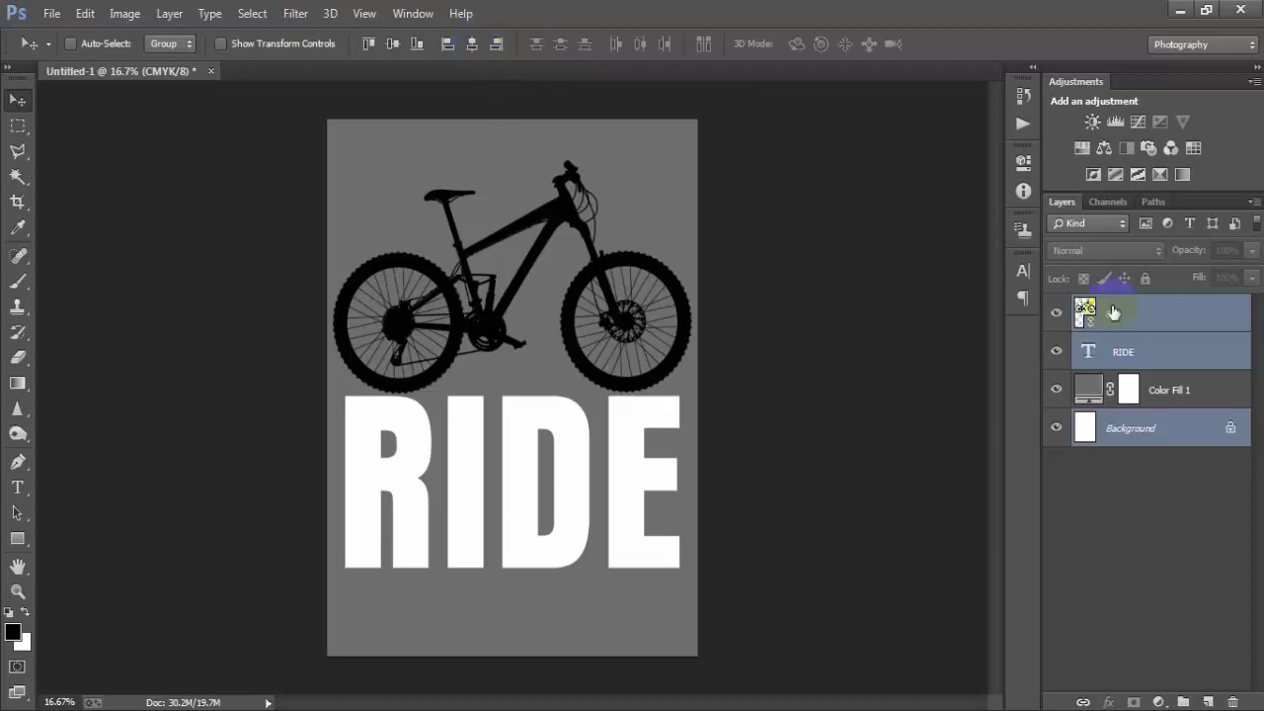
left_click(1141, 313)
right_click(1141, 313)
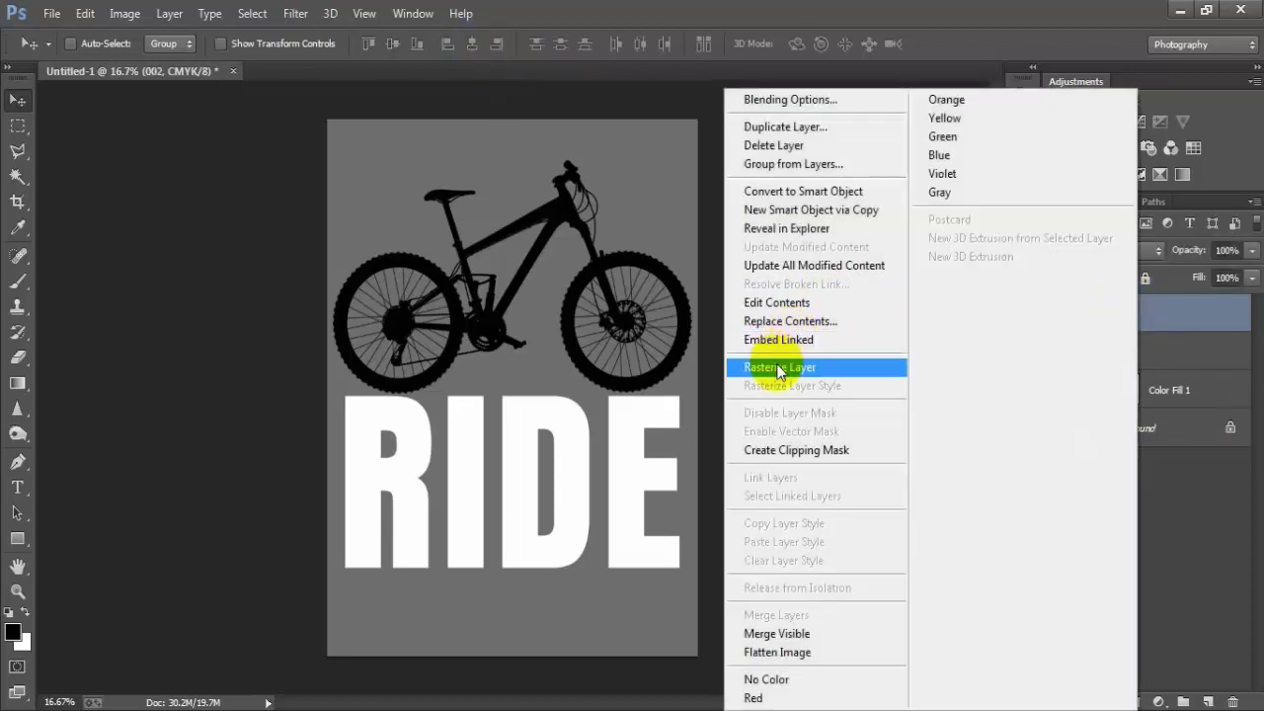
left_click(838, 362)
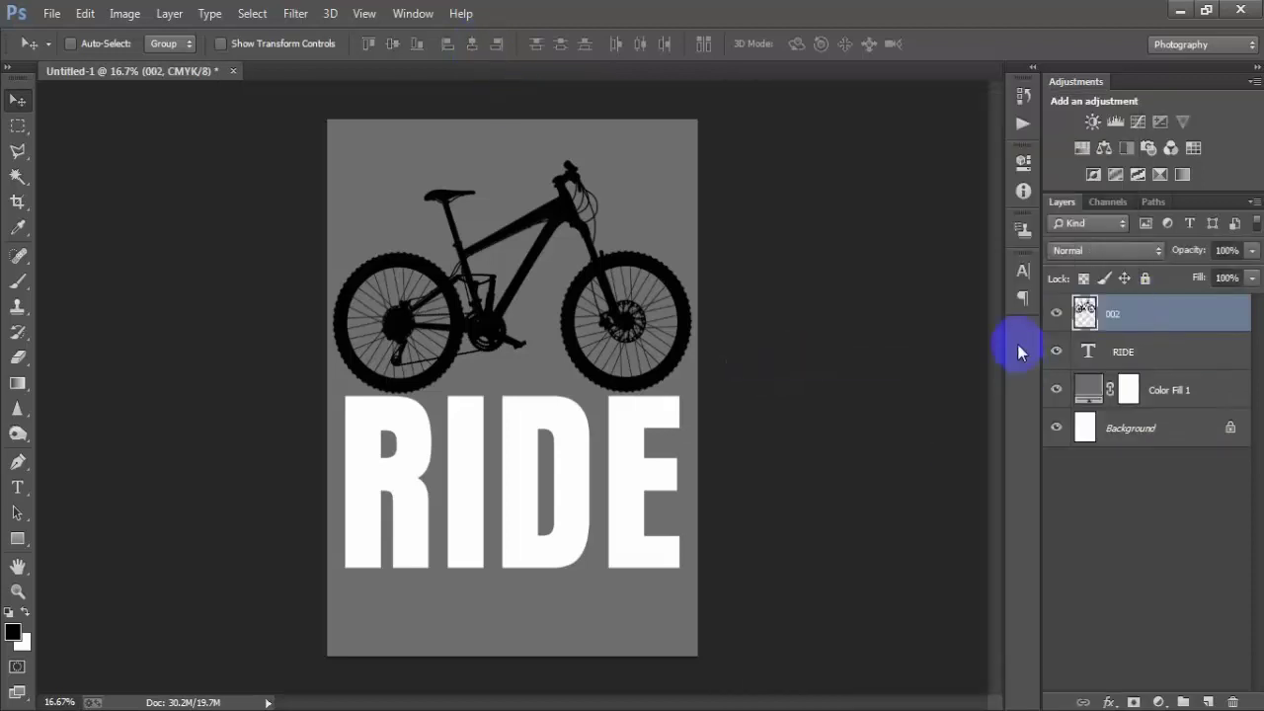
Step: Delete a thin full-height column out of the bicycle using a rectangular selection
left_click(18, 125)
left_click_drag(382, 122, 393, 650)
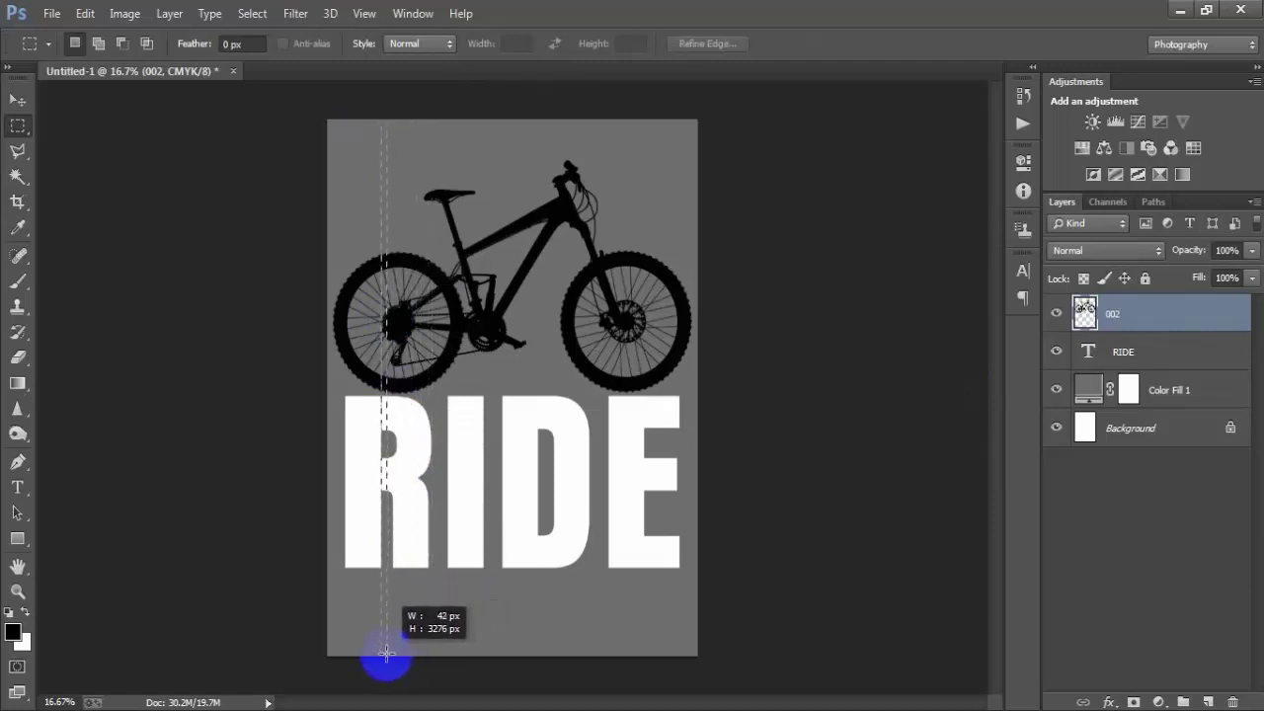
left_click_drag(385, 654, 385, 655)
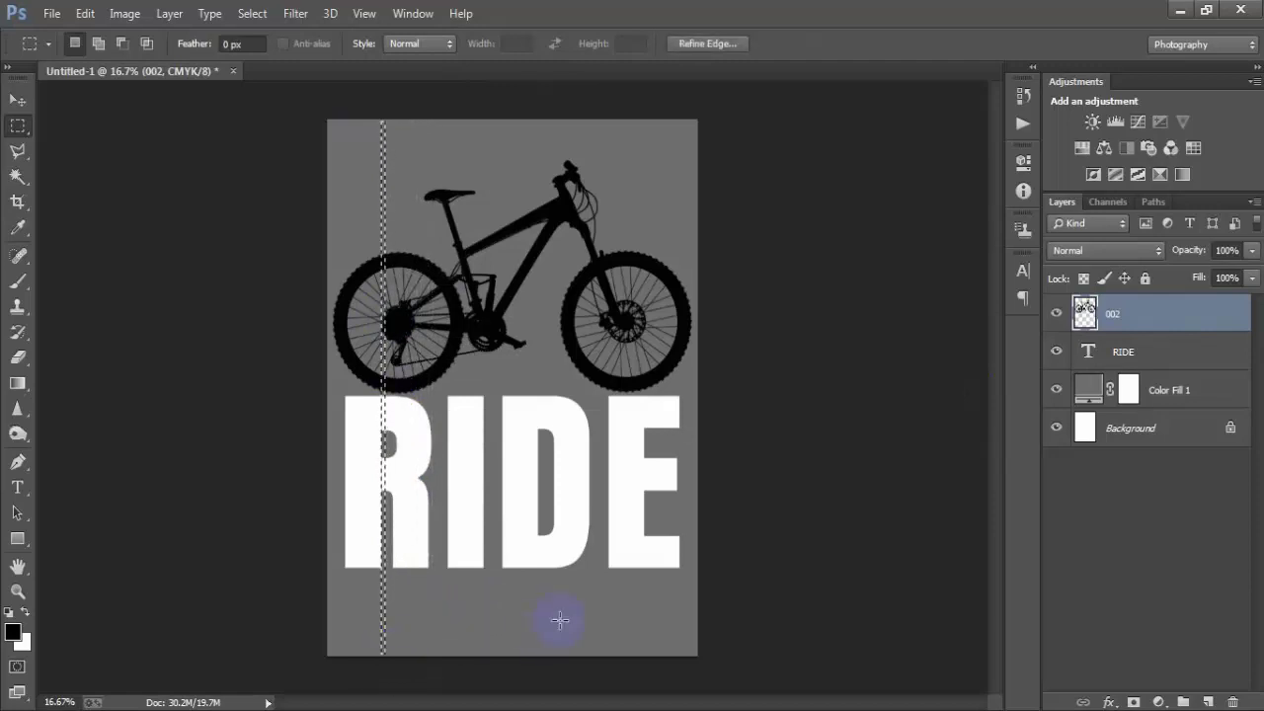
key("shift+Right")
key("shift+Right")
key("shift+Right")
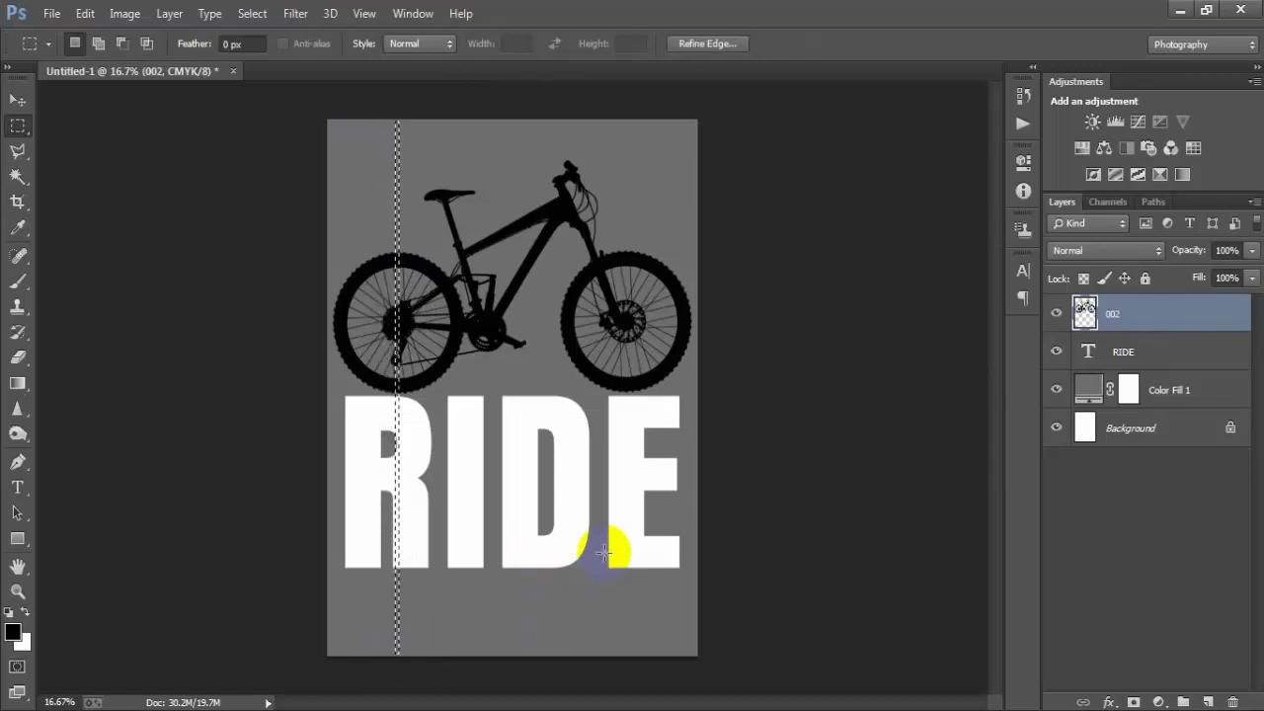
key("shift+Right")
key("shift+Right")
key("shift+Right")
key("shift+Right")
key("shift+Right")
key("shift+Right")
key("shift+Right")
key("shift+Right")
key("shift+Right")
key("shift+Right")
key("shift+Right")
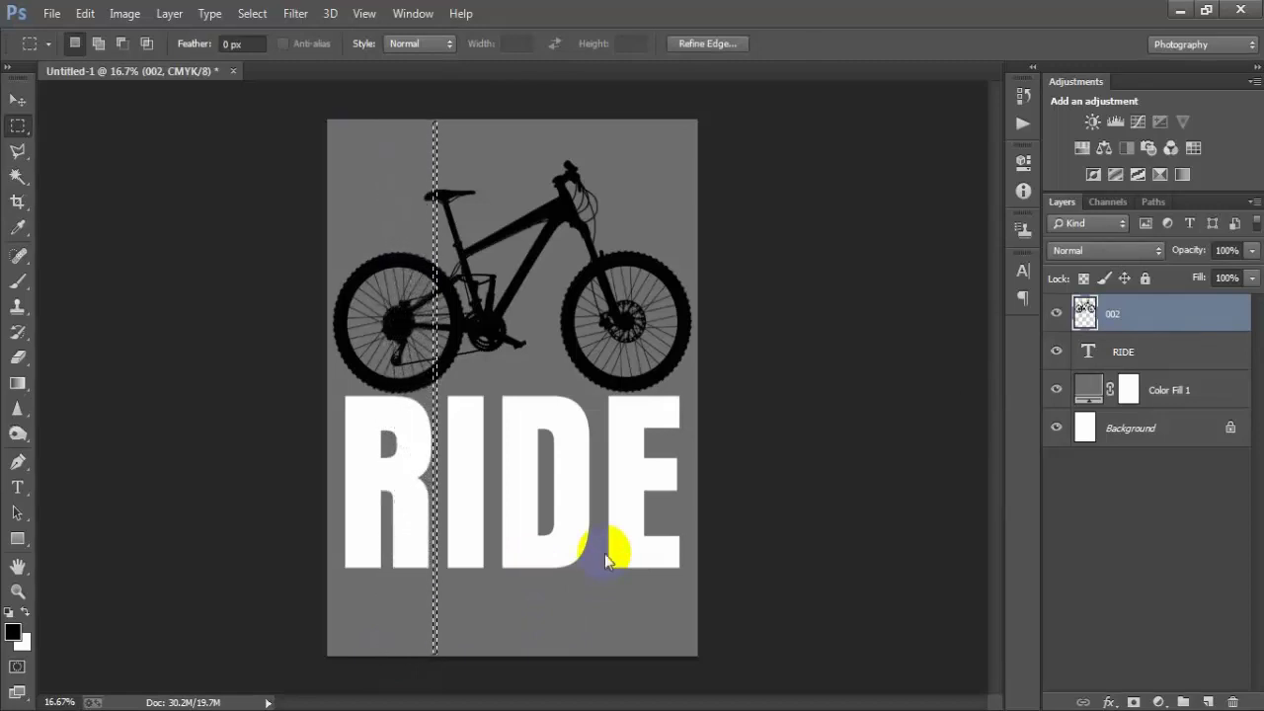
key("Delete")
key("Delete")
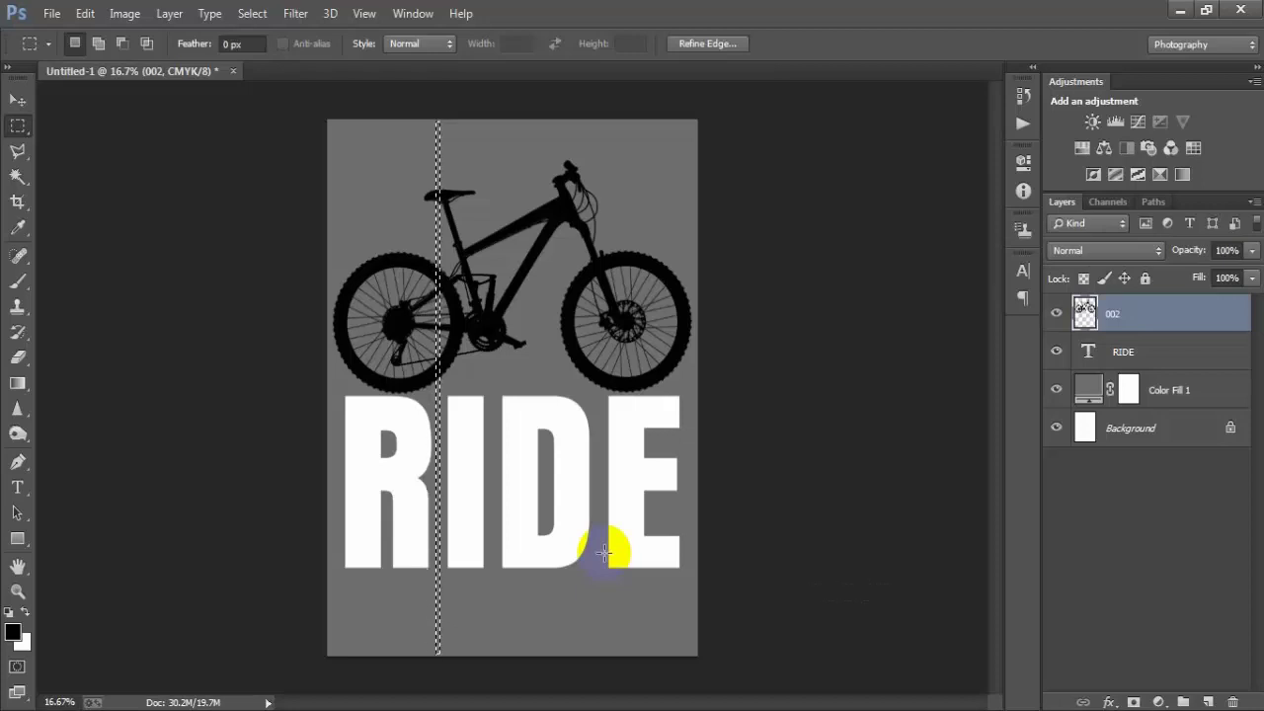
Step: Shift the column right to cut further gaps through the bicycle, then deselect
key("shift+Right")
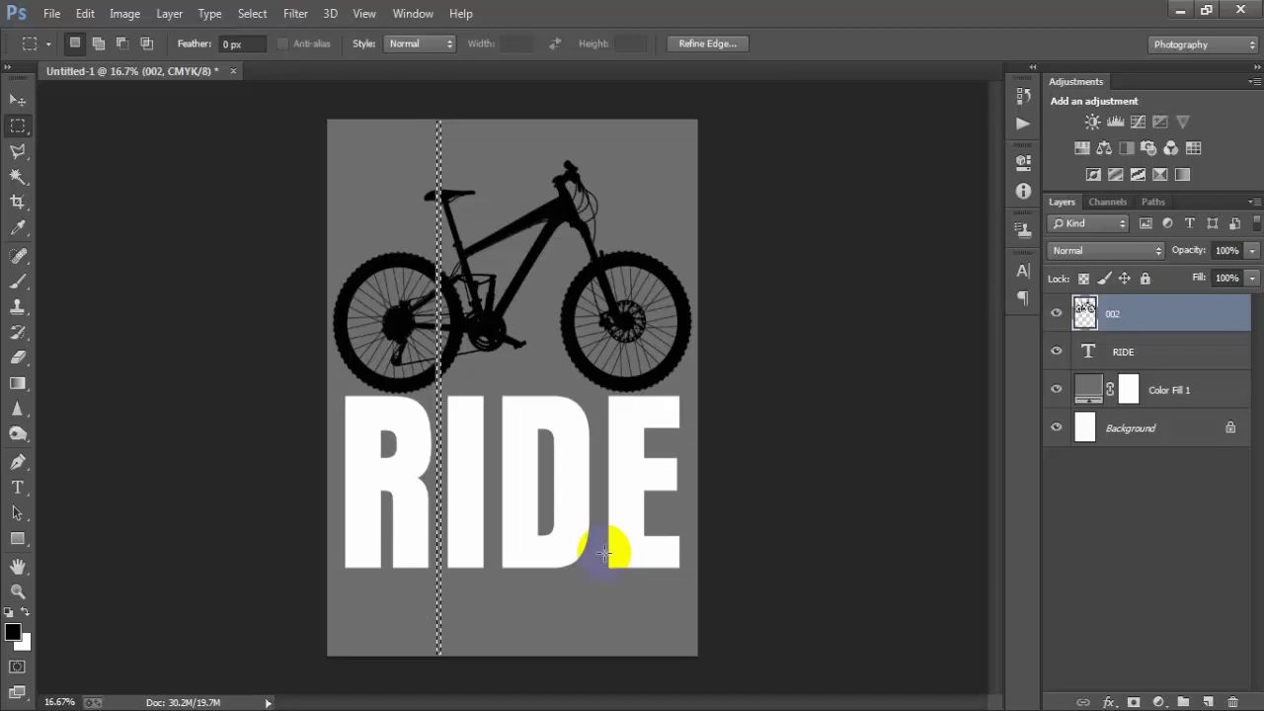
key("shift+Right")
key("shift+Right")
key("shift+Right")
key("shift+Right")
key("shift+Right")
key("shift+Right")
key("shift+Right")
key("shift+Right")
key("shift+Right")
key("shift+Right")
key("shift+Right")
key("shift+Right")
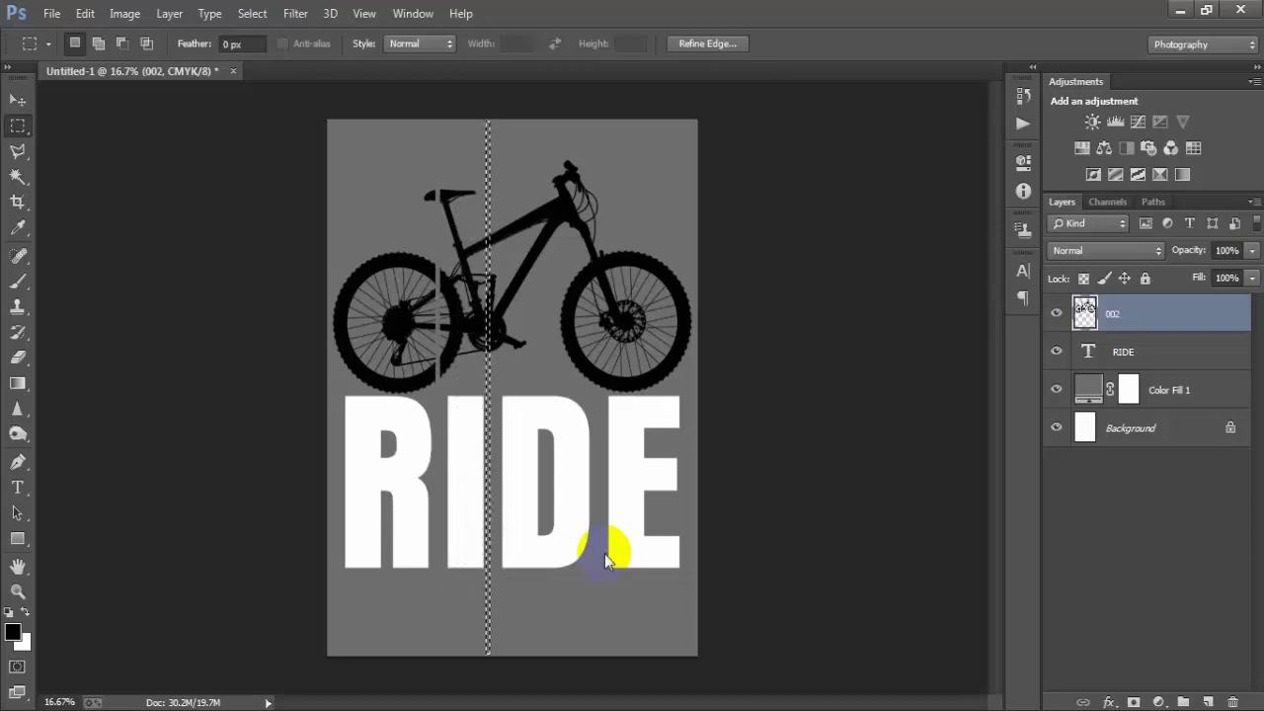
key("shift+Right")
key("shift+Right")
key("shift+Right")
key("shift+Right")
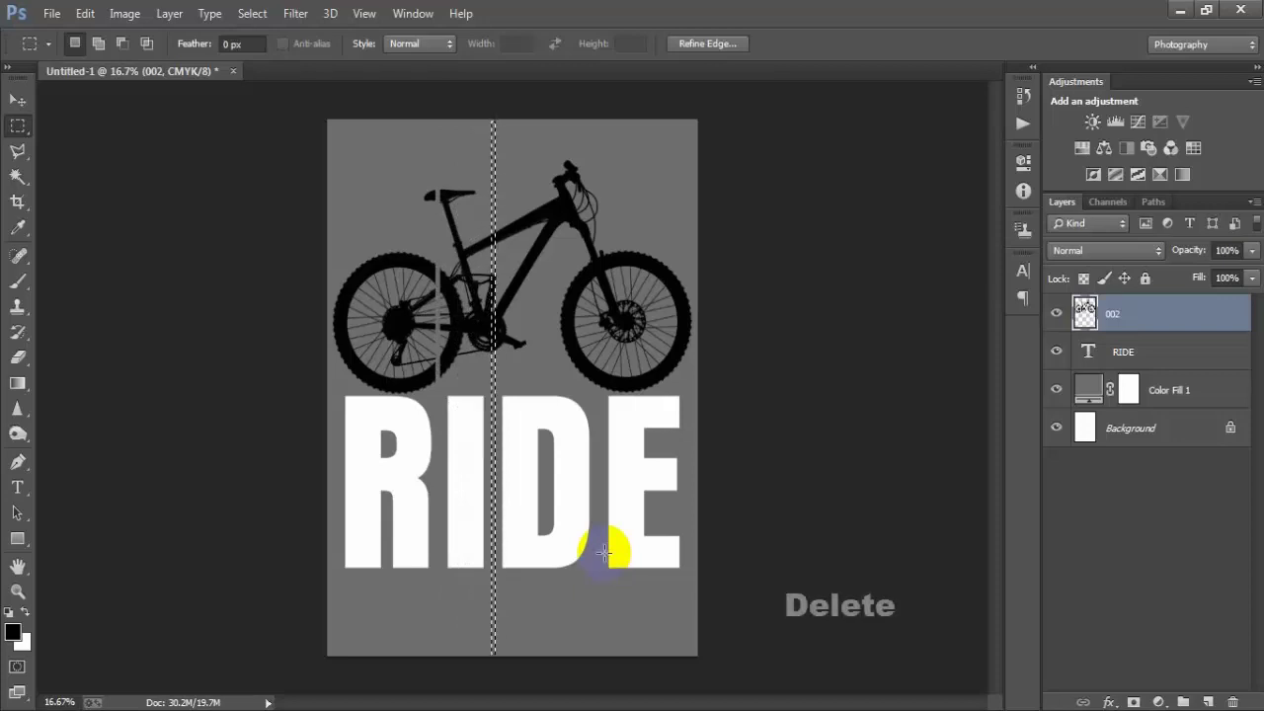
key("Delete")
key("Right")
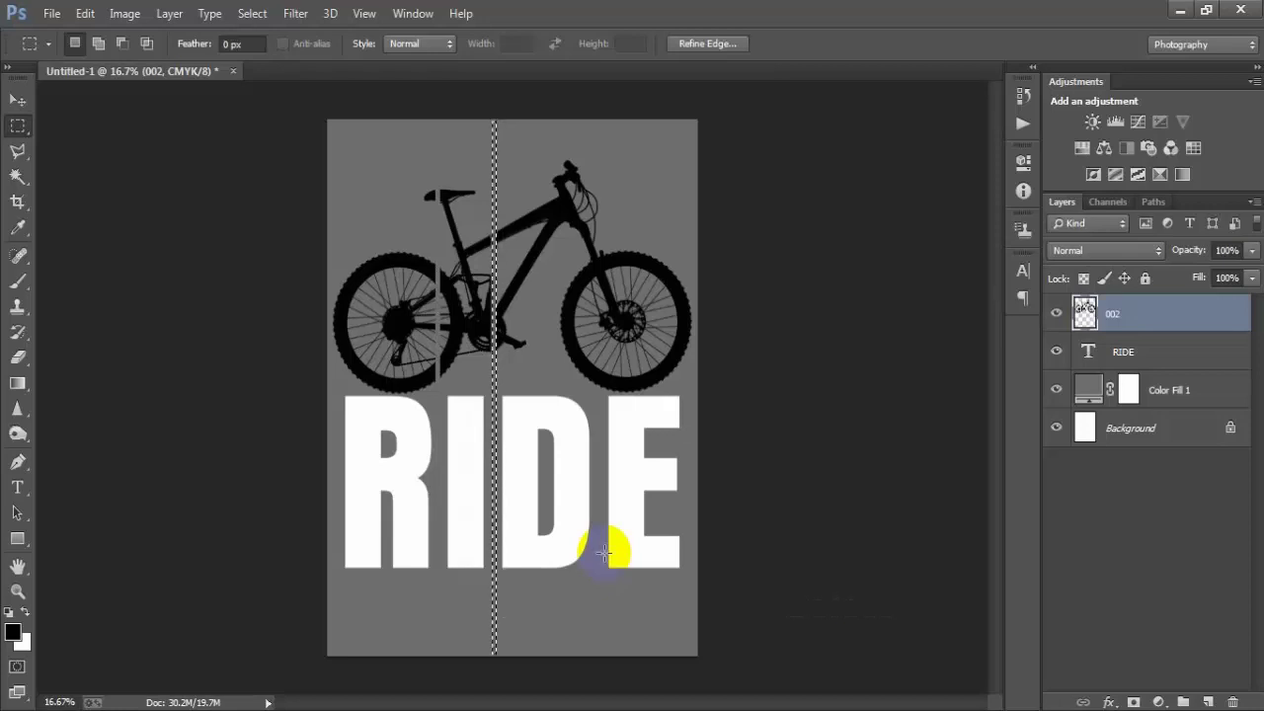
key("shift+Right")
key("shift+Right")
key("shift+Right")
key("shift+Right")
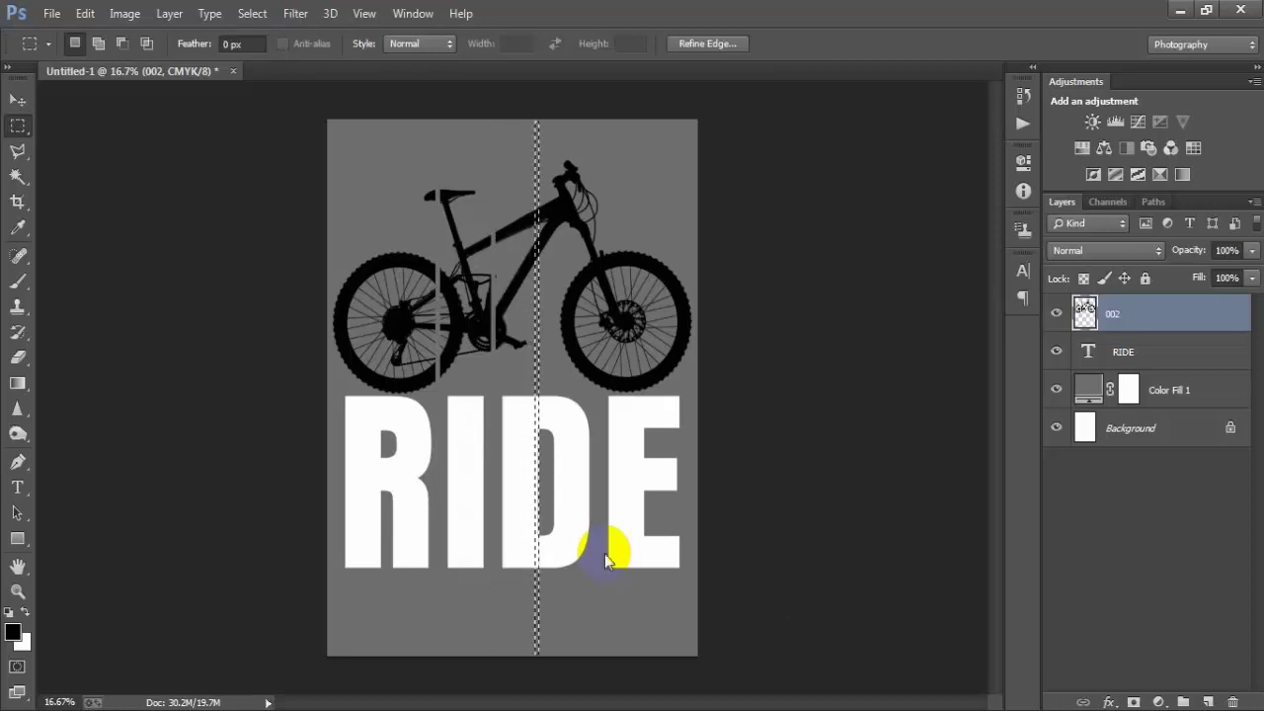
key("shift+Right")
key("shift+Right")
key("shift+Right")
key("shift+Right")
key("shift+Right")
key("shift+Right")
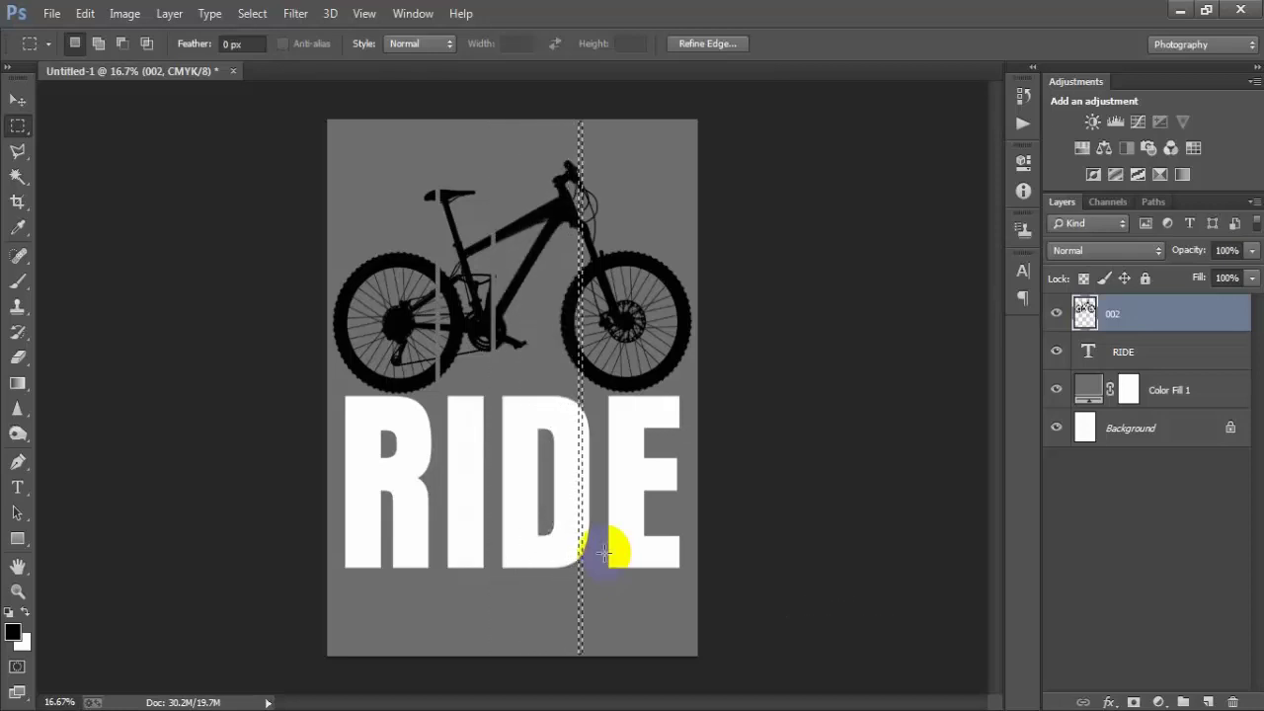
key("shift+Right")
key("shift+Right")
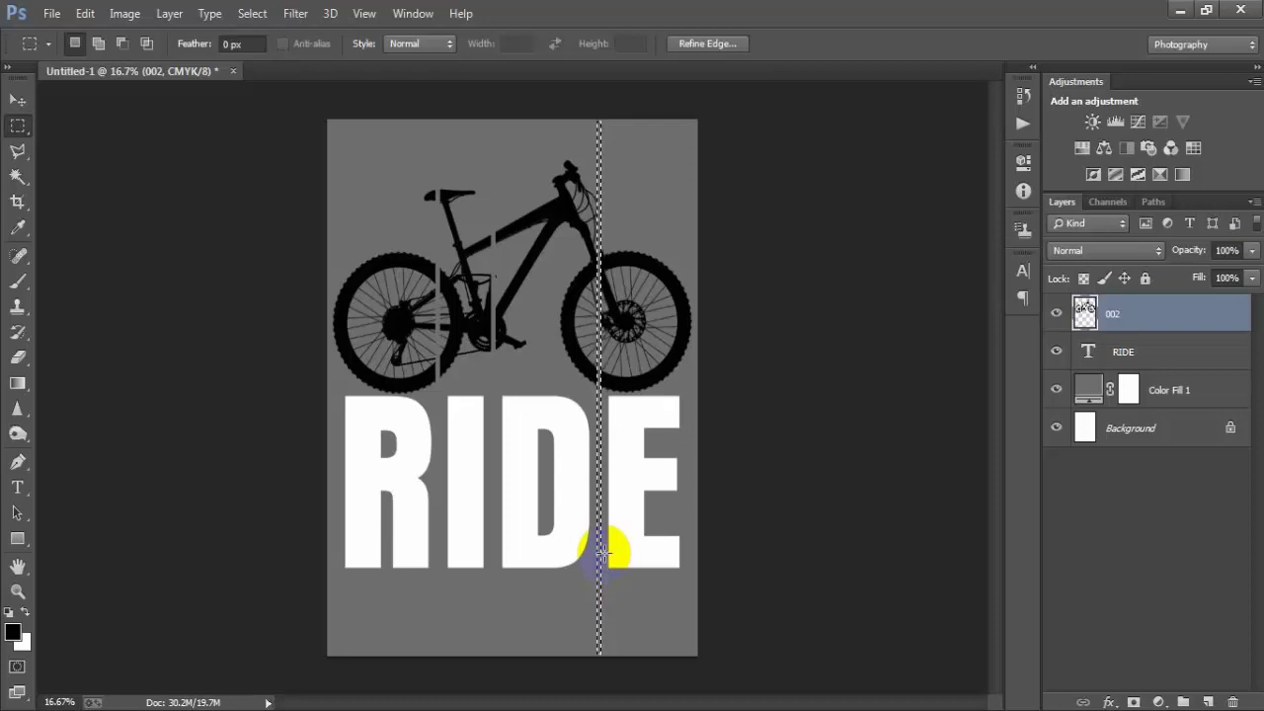
key("ctrl+d")
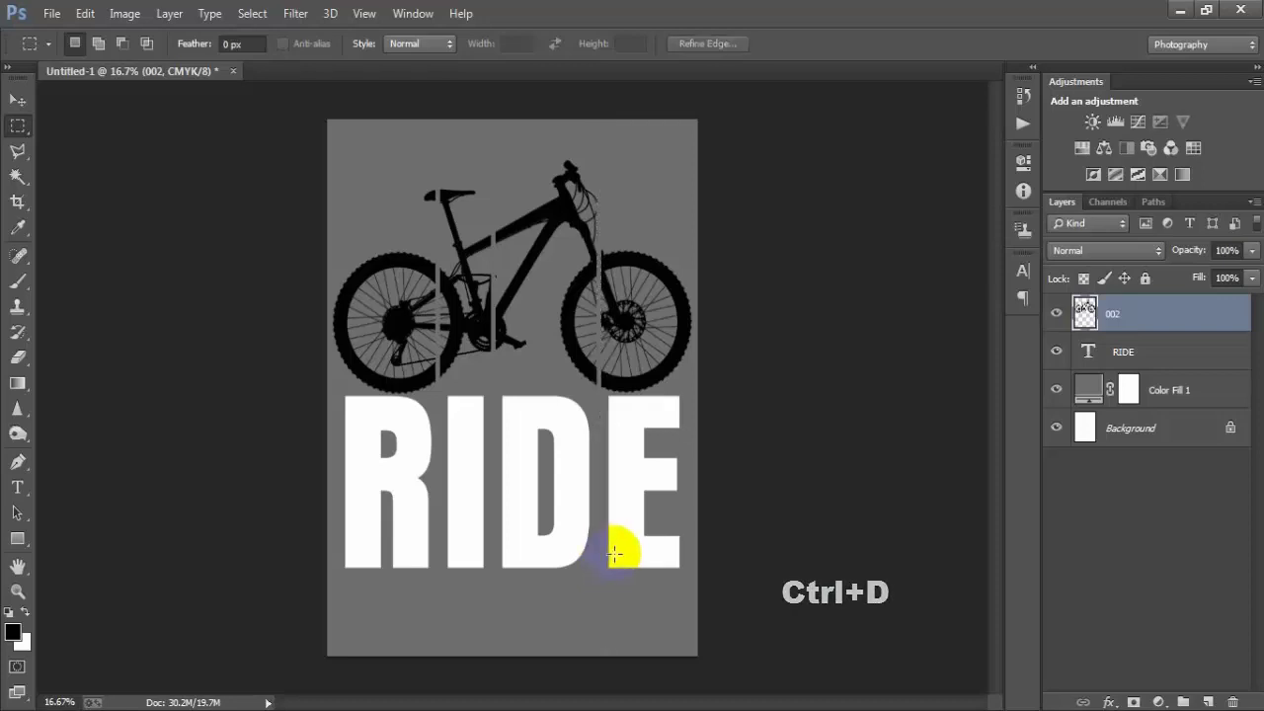
Step: Select the RIDE layer, briefly toggle its visibility, and switch to the Type tool
left_click(17, 100)
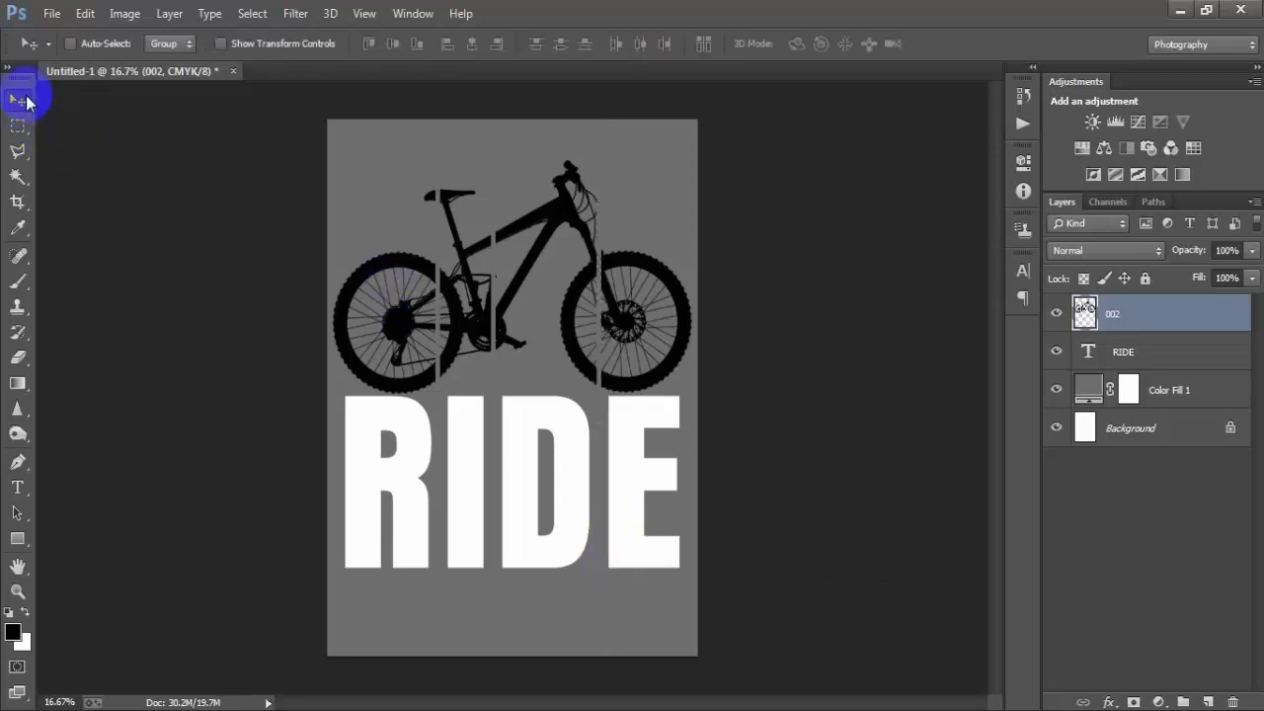
left_click(1121, 356)
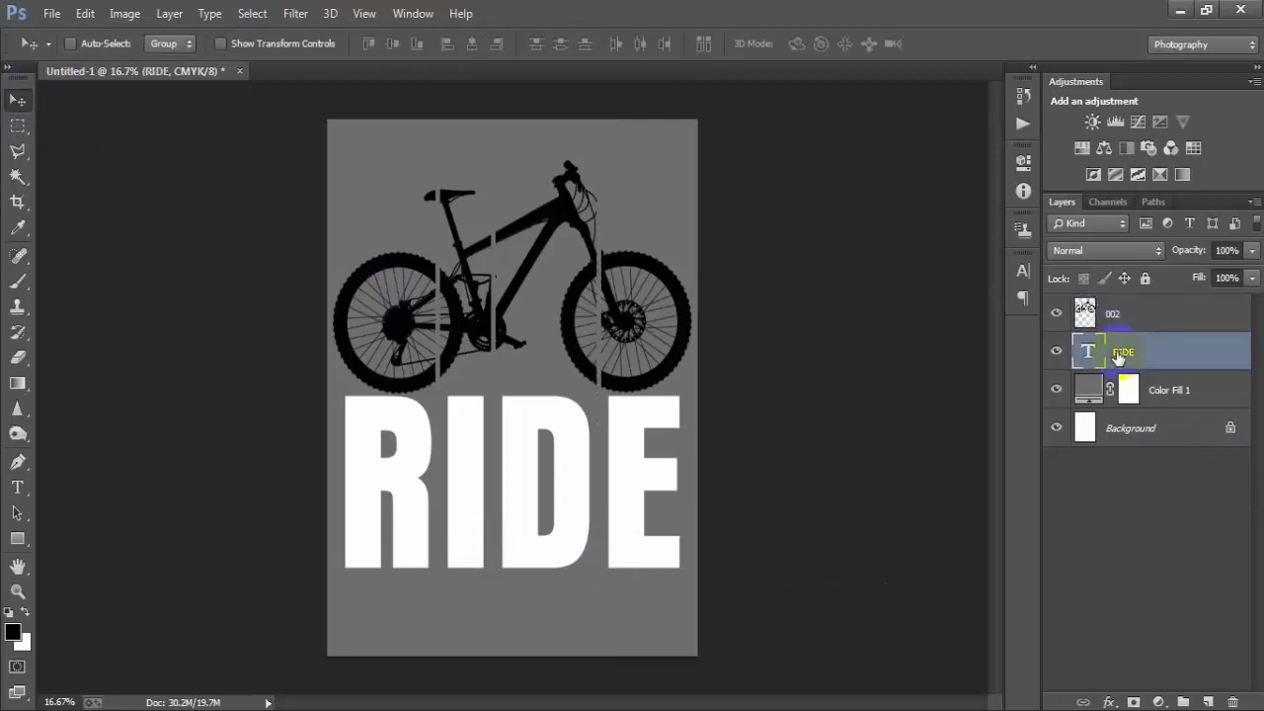
left_click(1056, 352)
left_click(1057, 352)
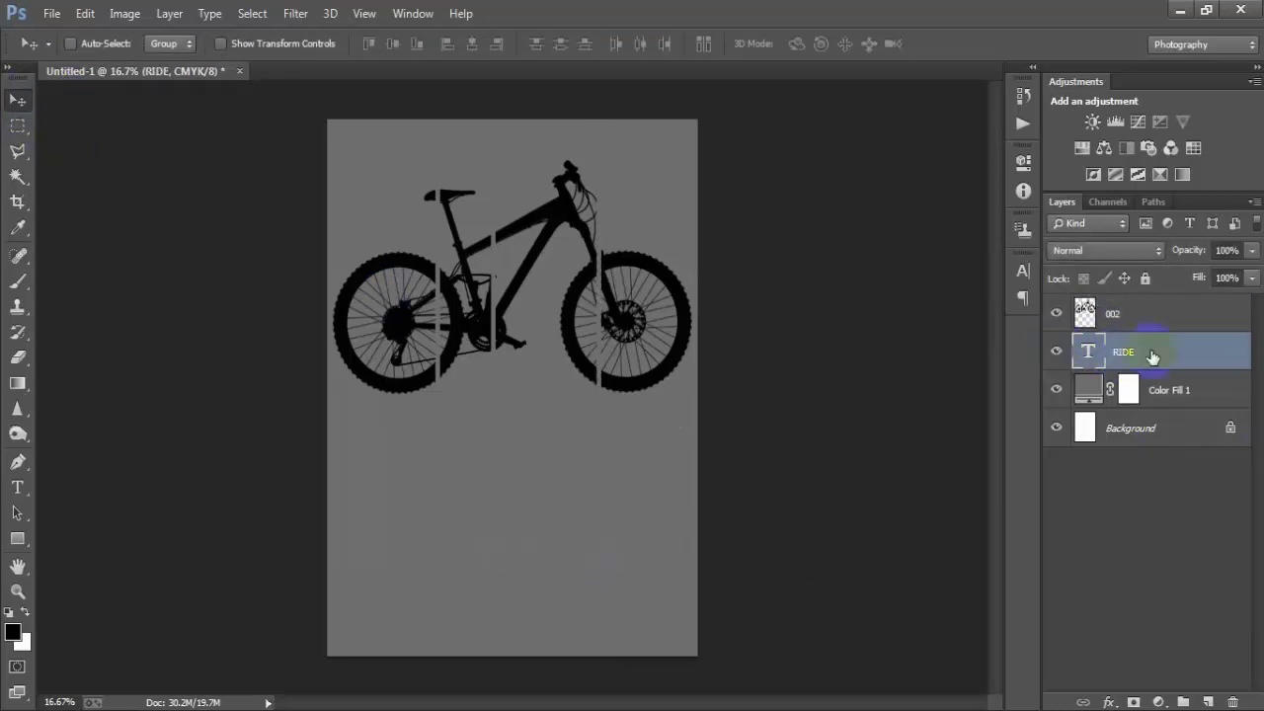
left_click(1057, 351)
key("t")
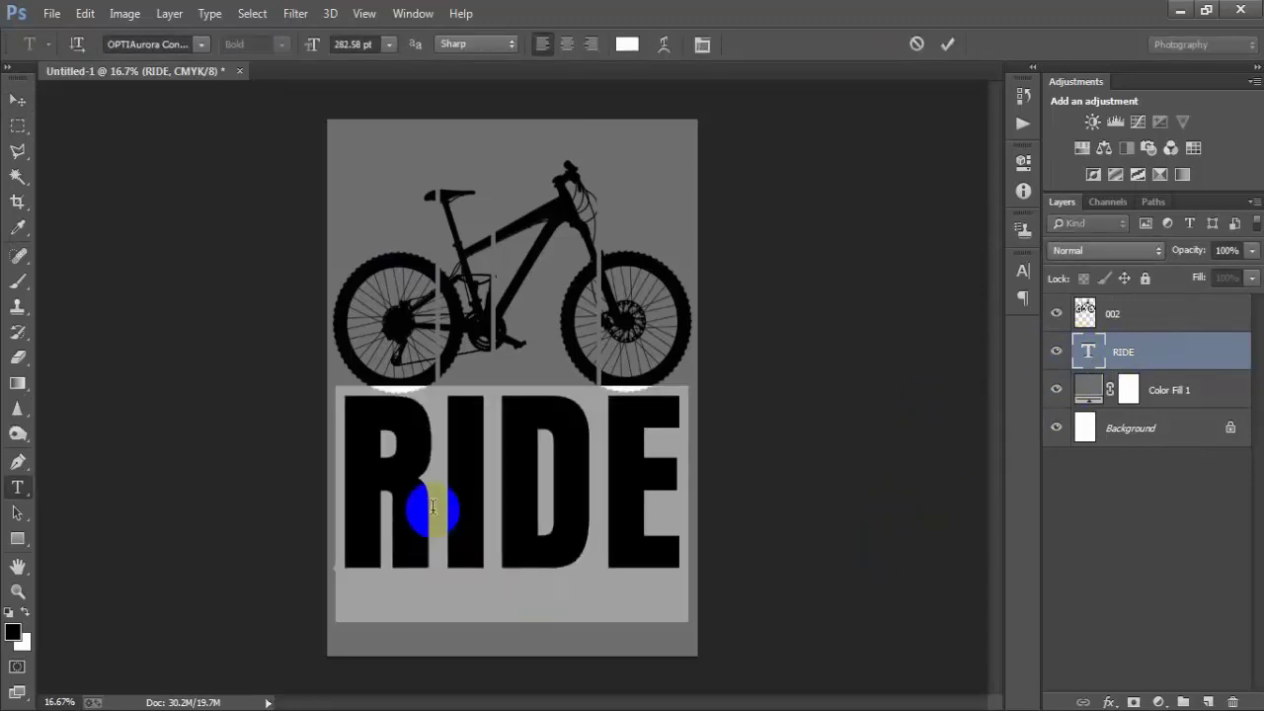
Step: Colour the letter R of RIDE teal #43908C
left_click_drag(439, 505, 361, 502)
left_click(1020, 271)
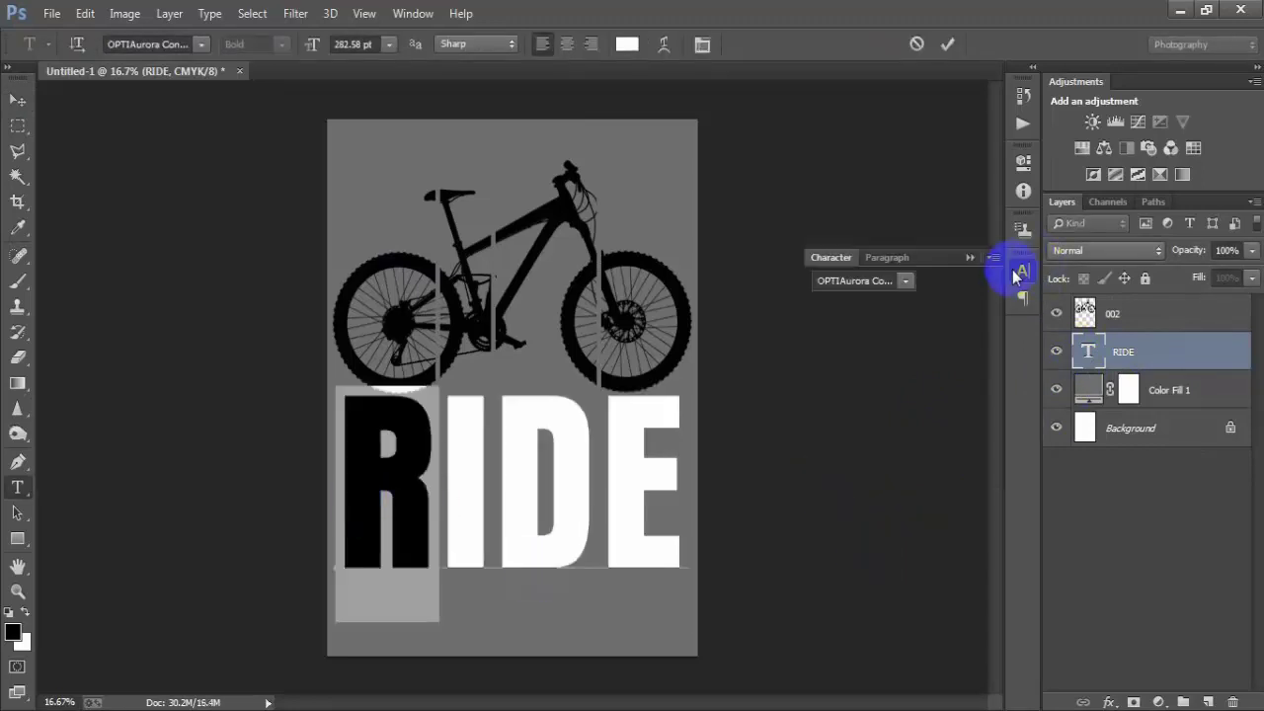
left_click(968, 380)
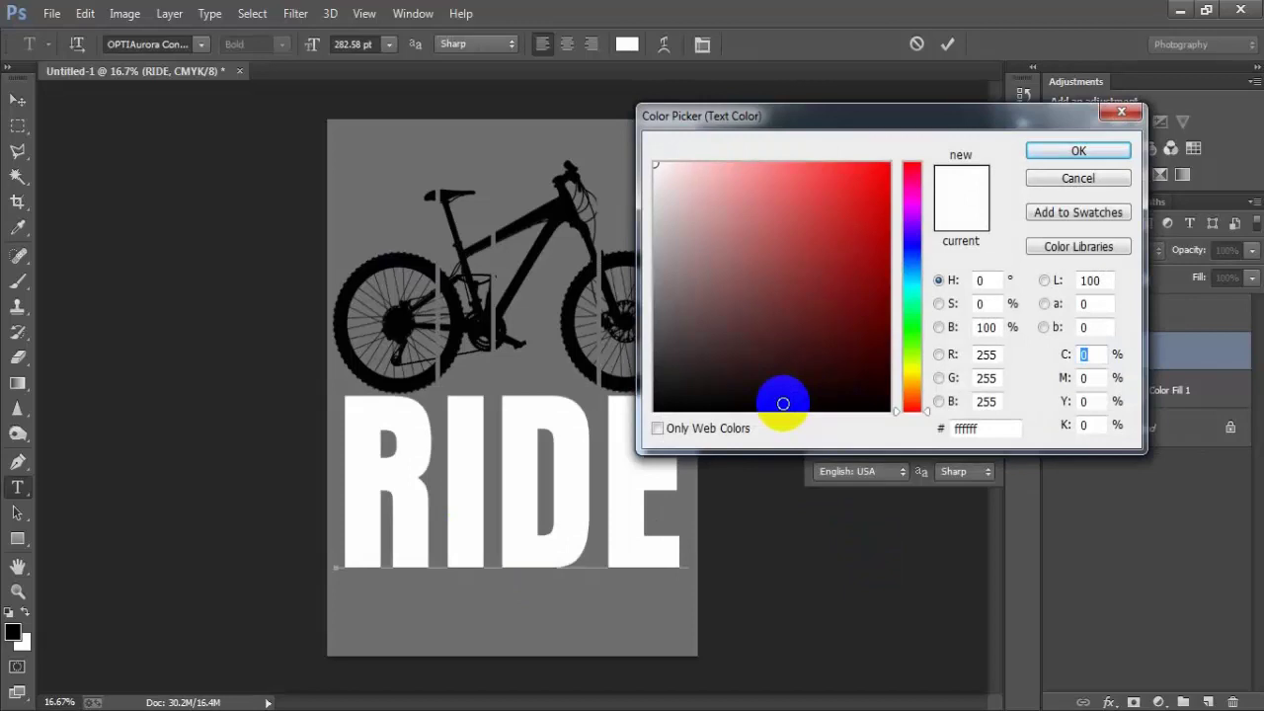
left_click_drag(903, 116, 777, 112)
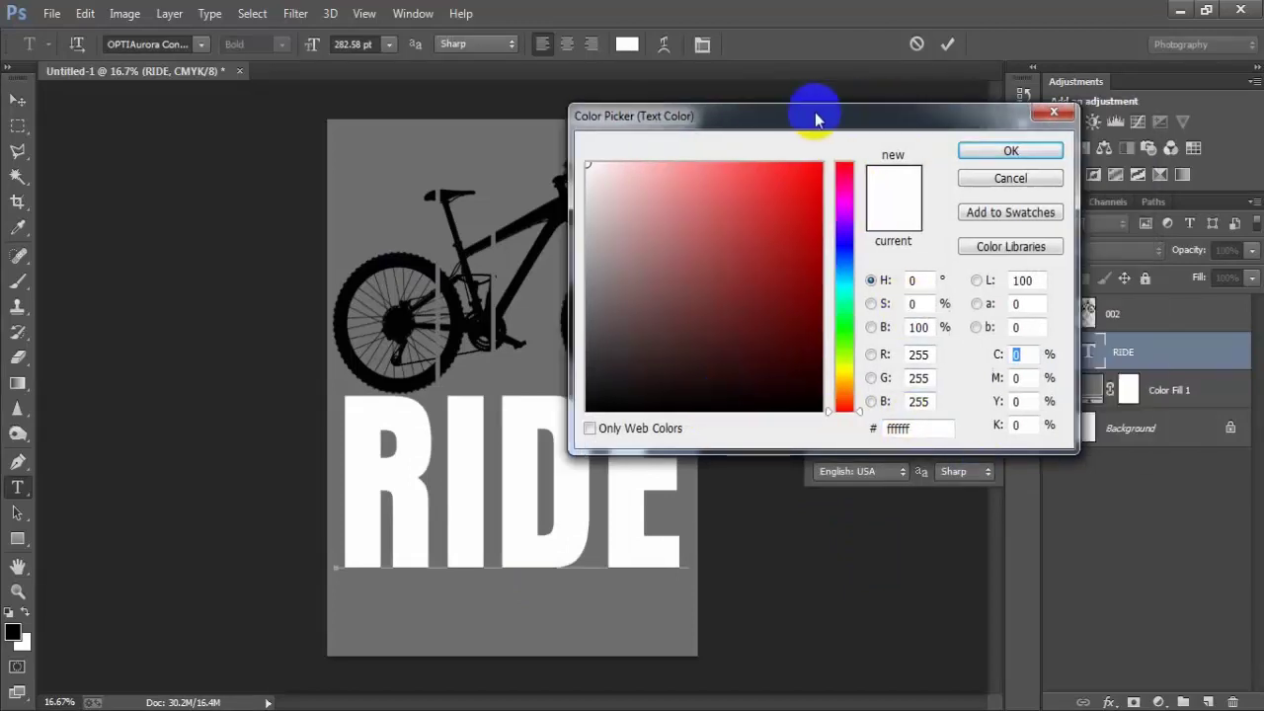
double_click(840, 424)
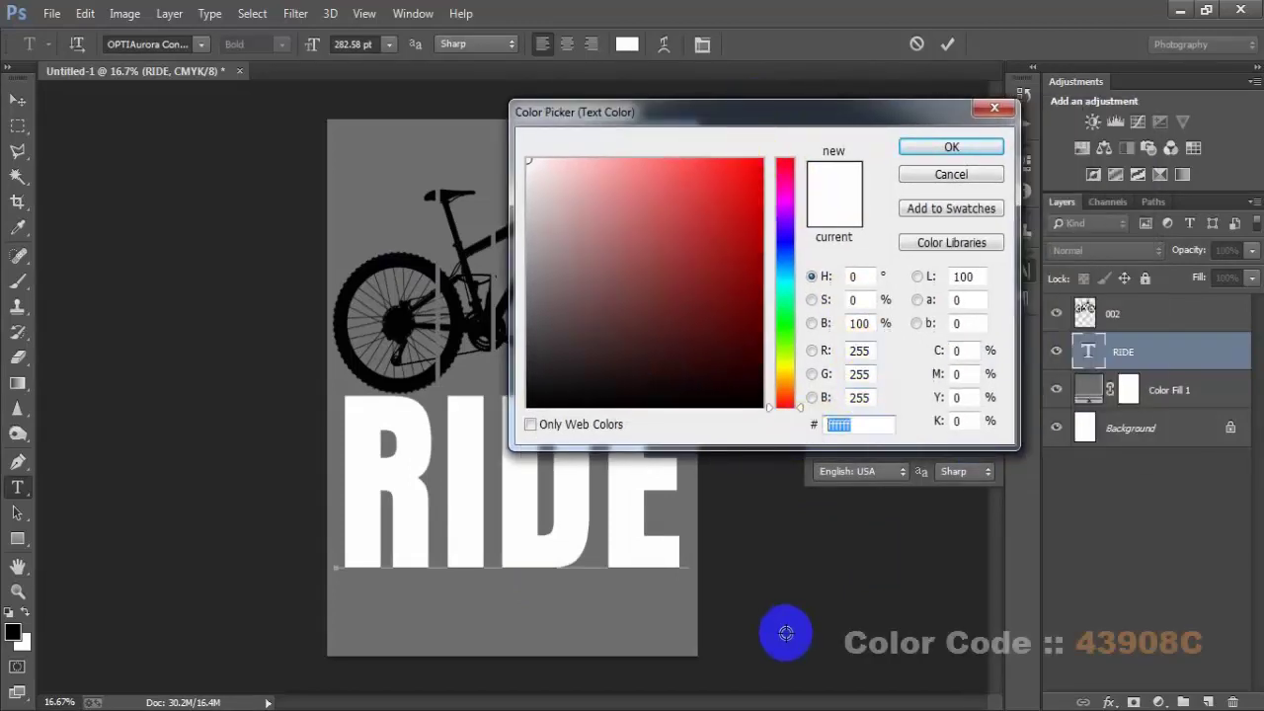
type("439")
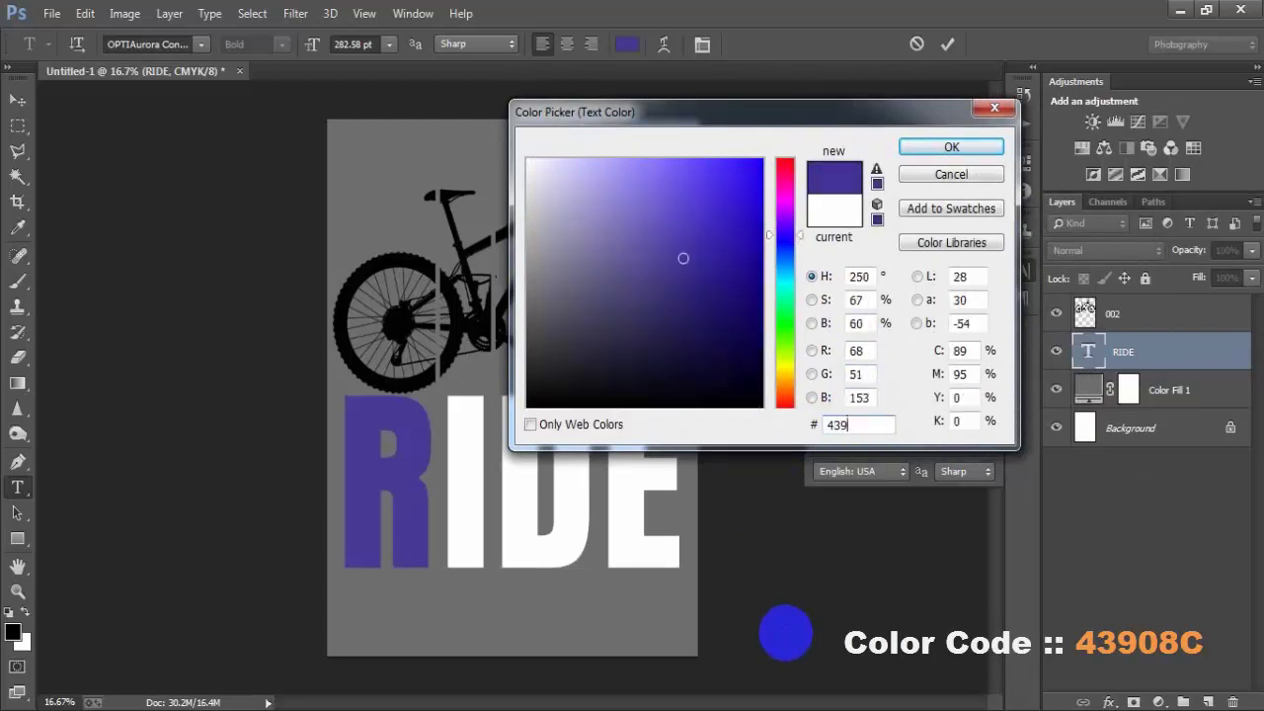
type("08C")
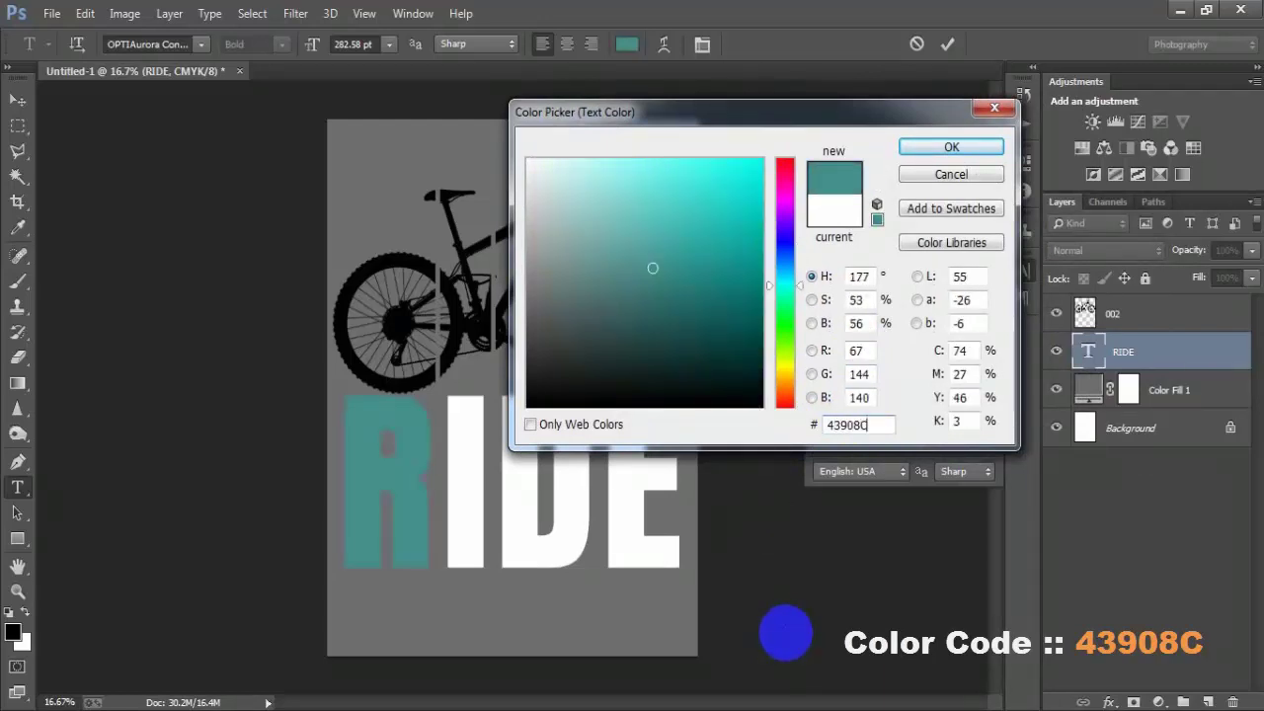
left_click(951, 149)
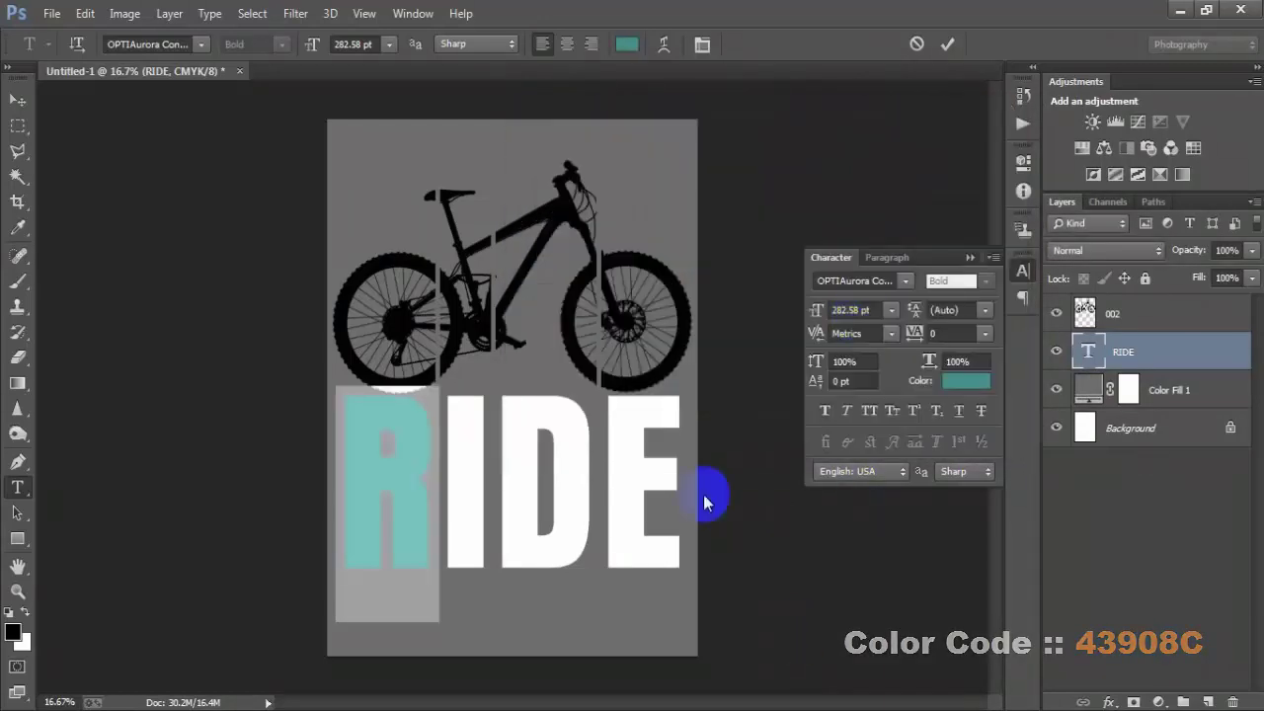
Step: Select the letter I and enter CDC197 as its text colour
left_click_drag(484, 508, 463, 510)
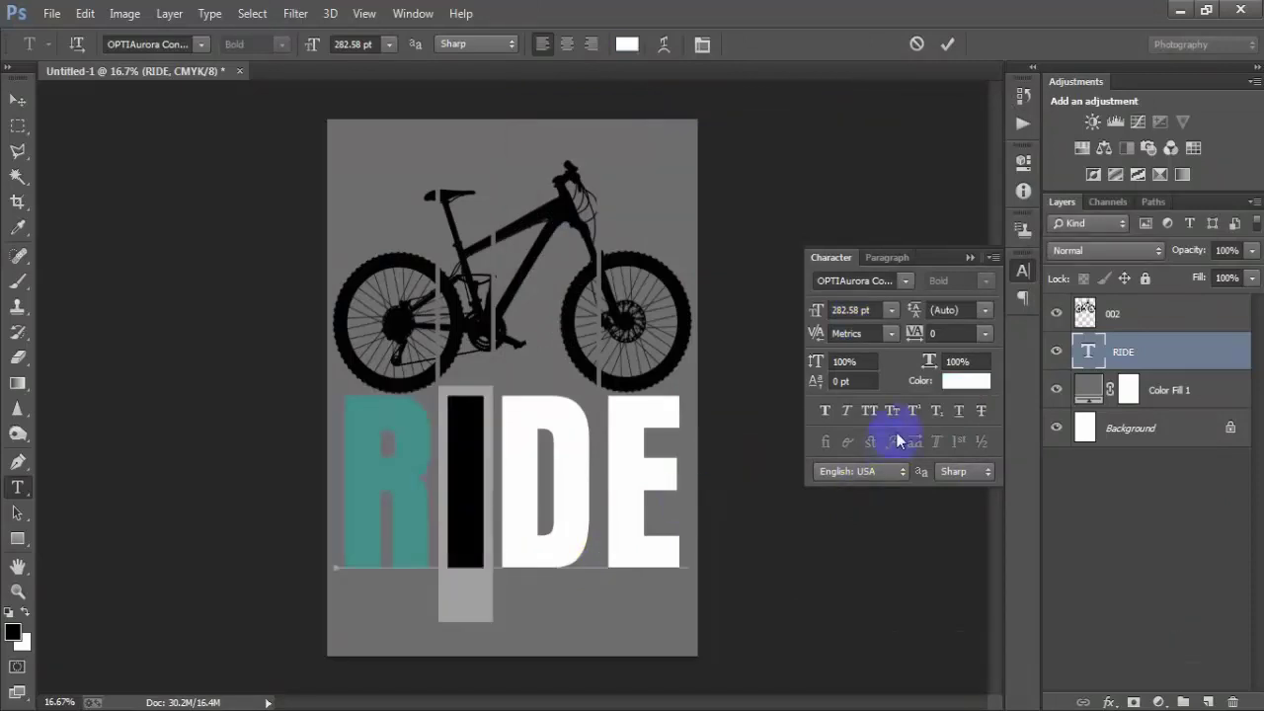
left_click(965, 381)
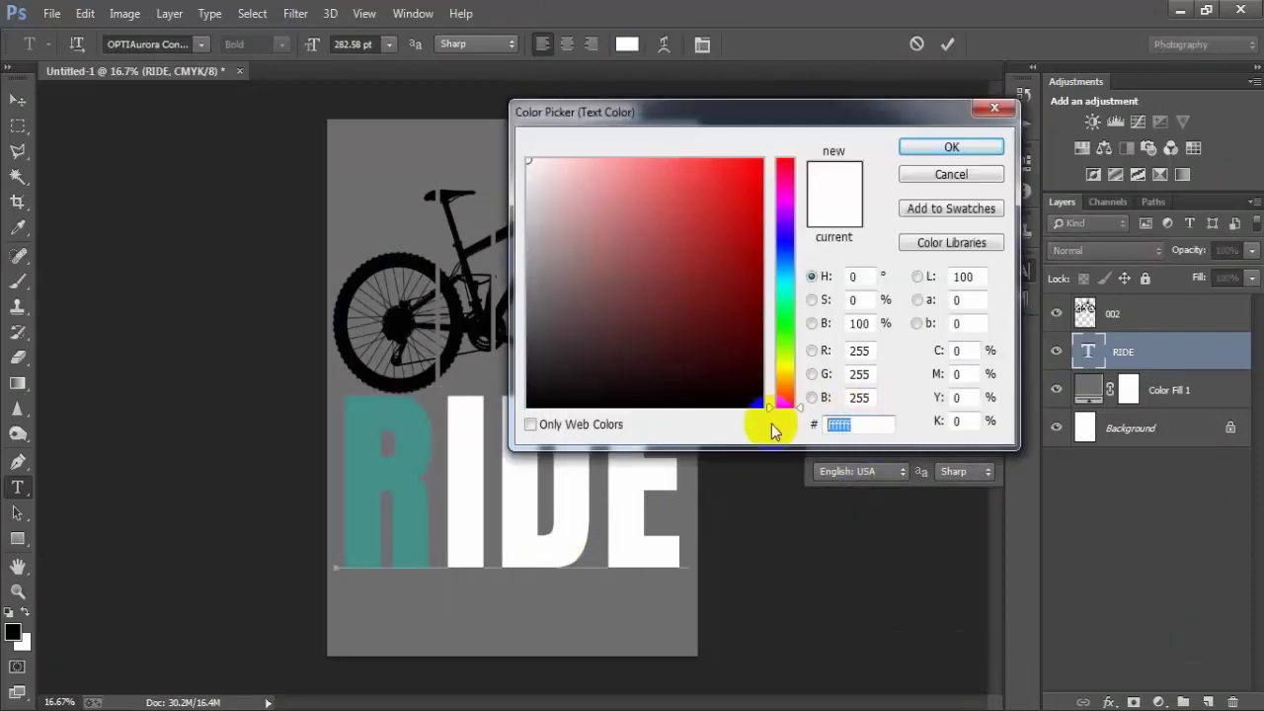
type("C")
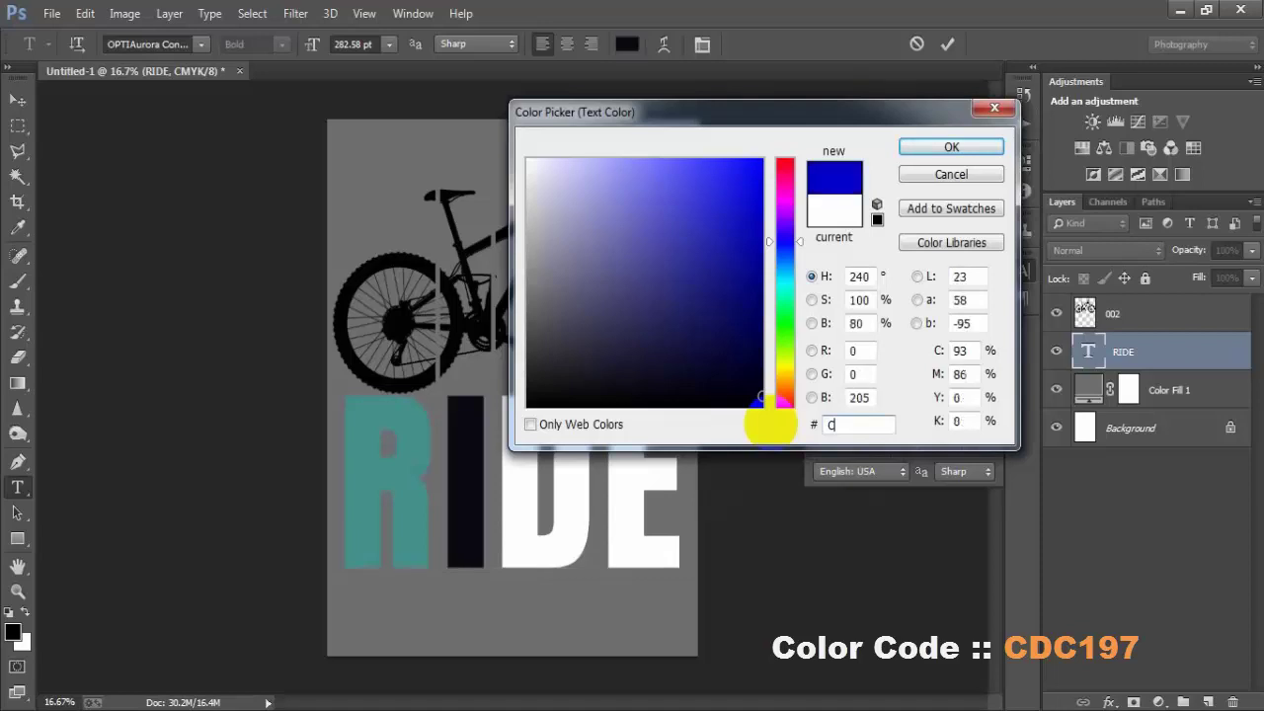
type("DC1")
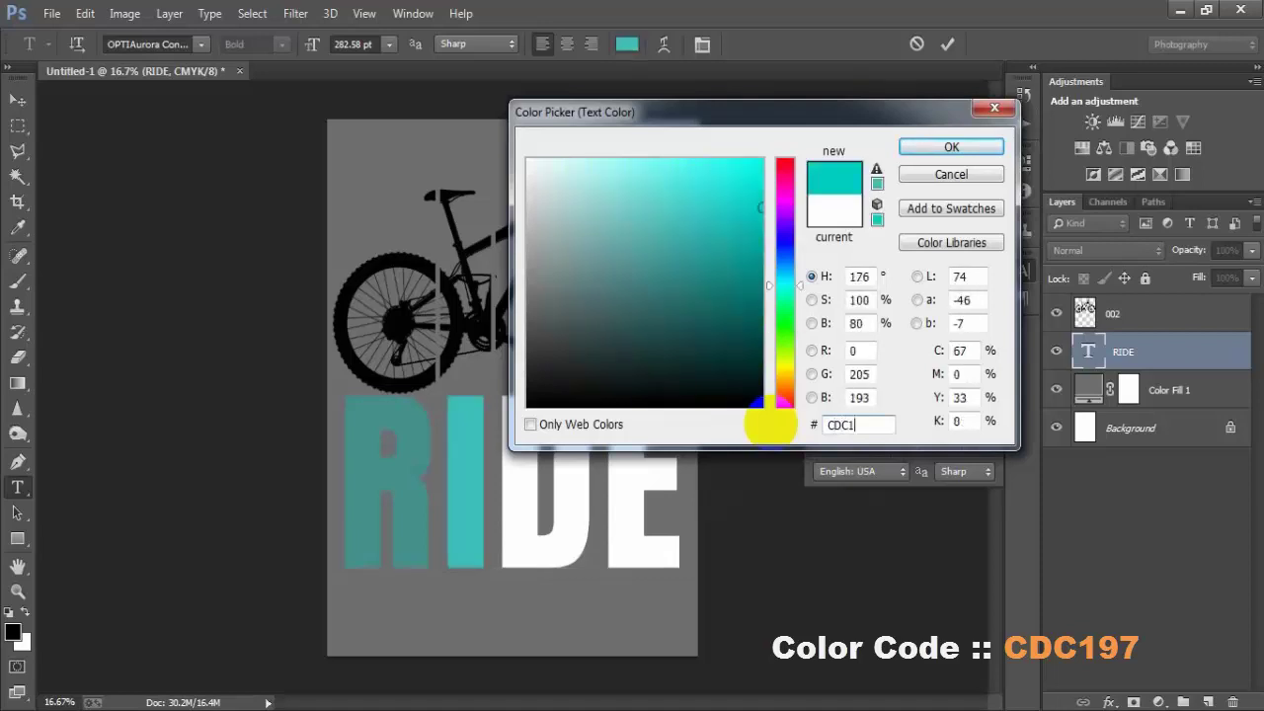
type("97")
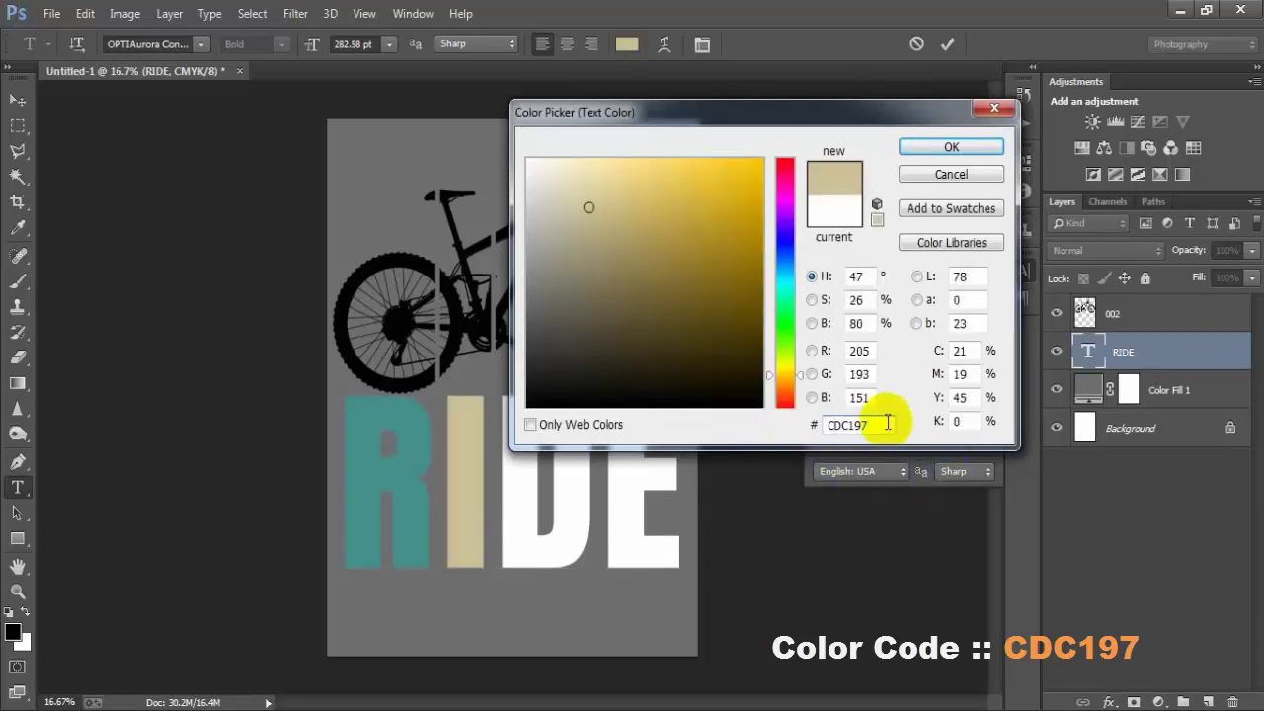
double_click(839, 424)
Step: Apply the tan to I and colour the letter D yellow #E8C154
left_click(922, 148)
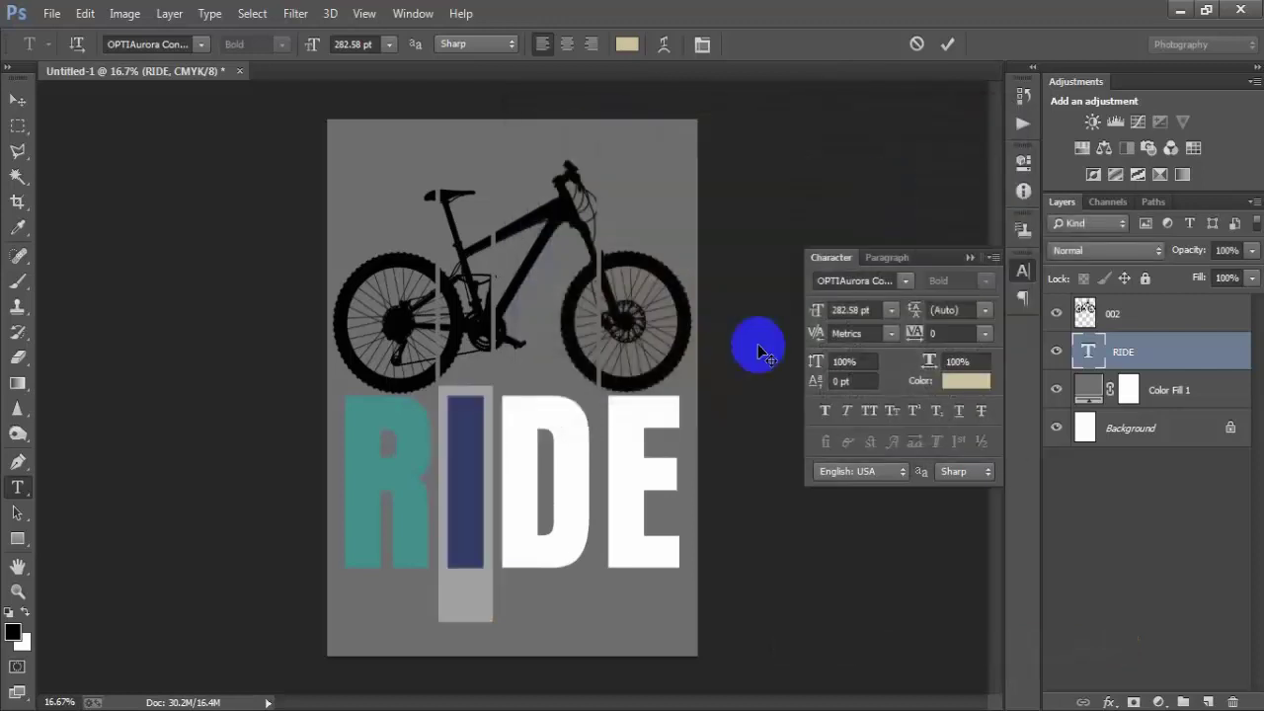
left_click_drag(587, 480, 550, 482)
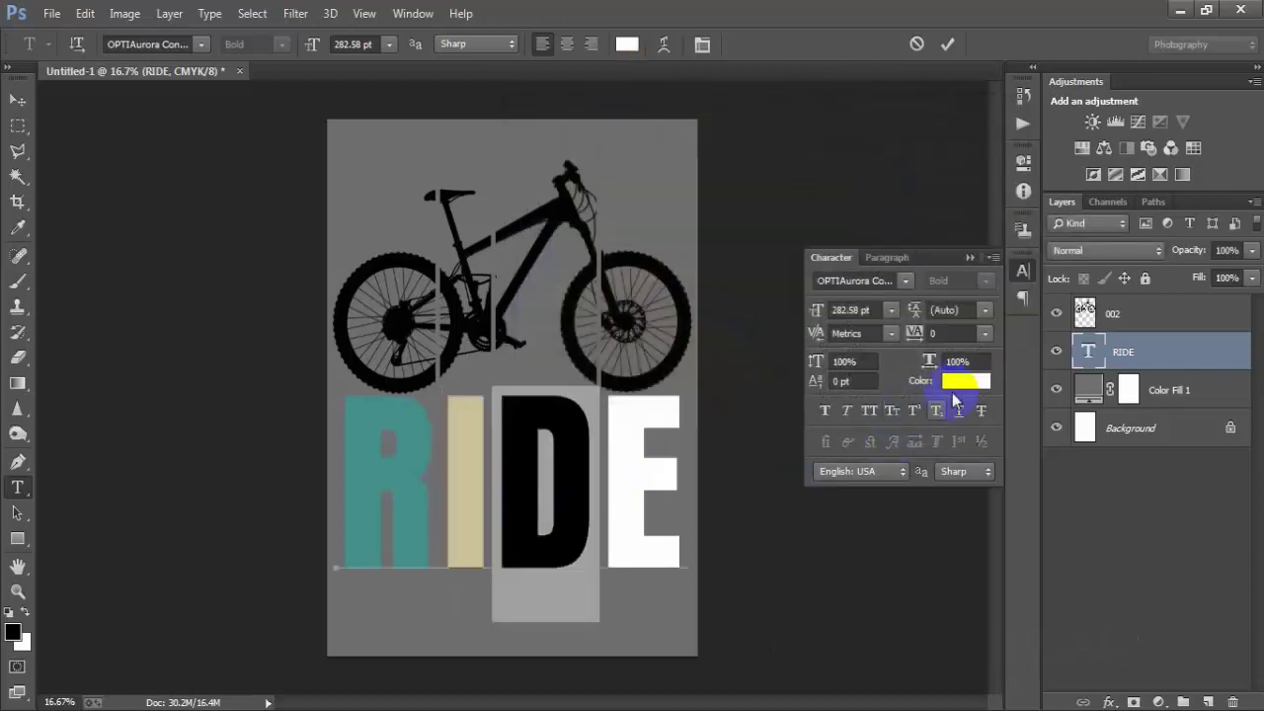
left_click(963, 381)
left_click_drag(855, 426, 798, 426)
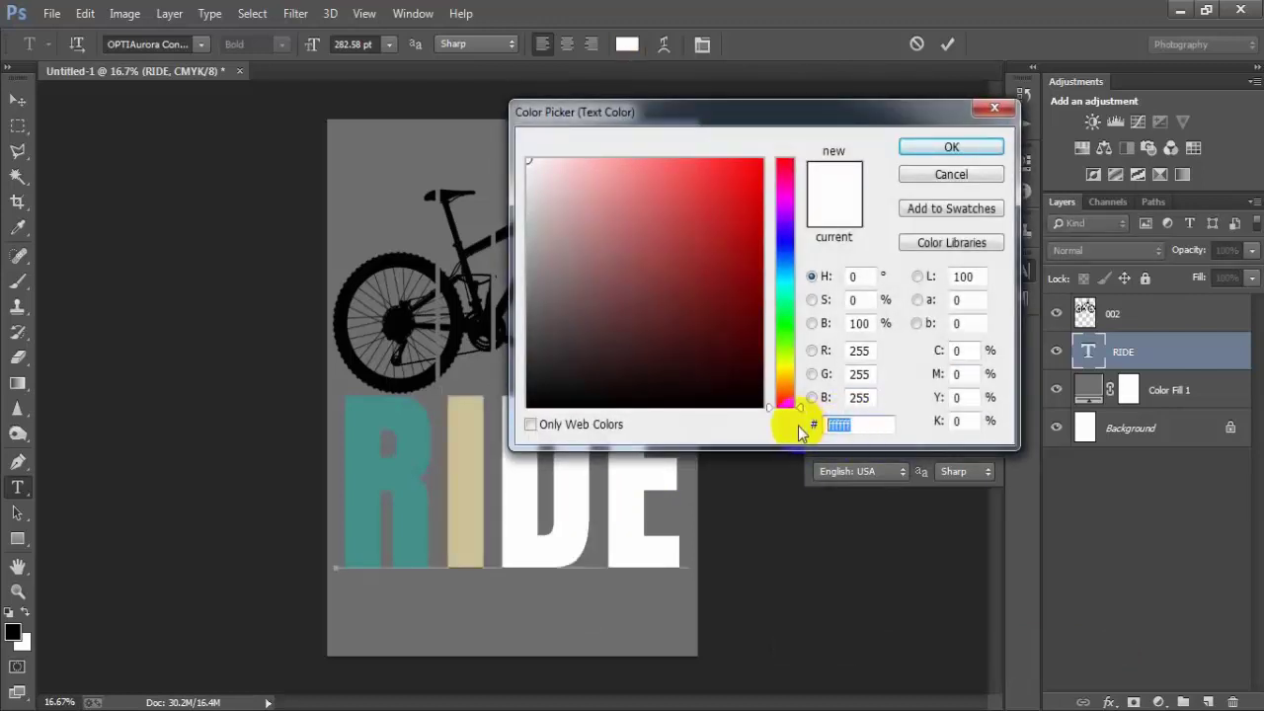
type("E")
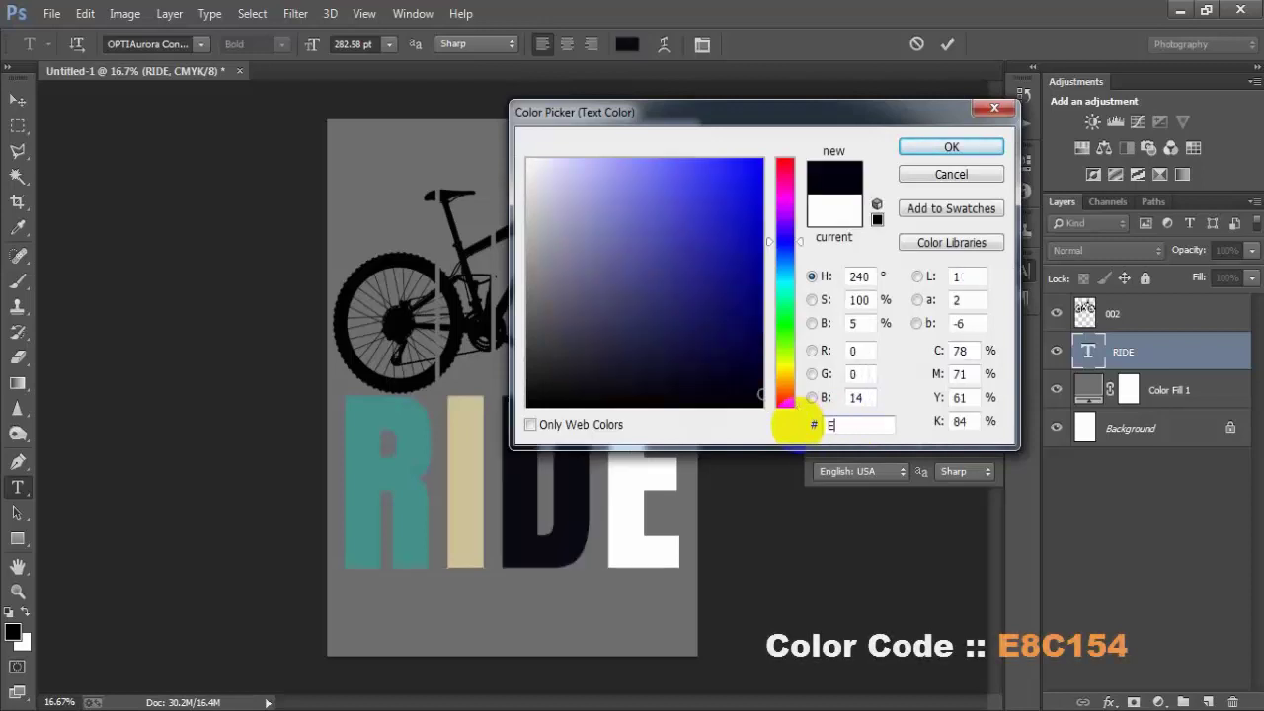
type("8C")
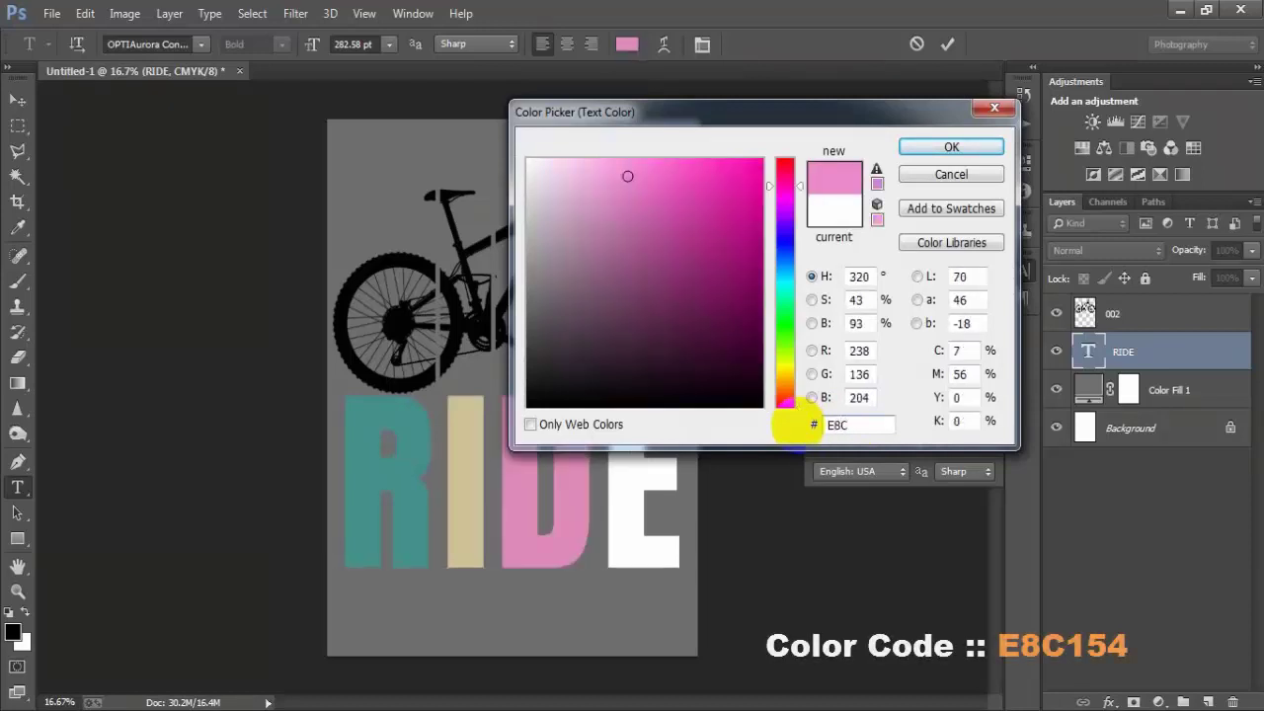
type("154")
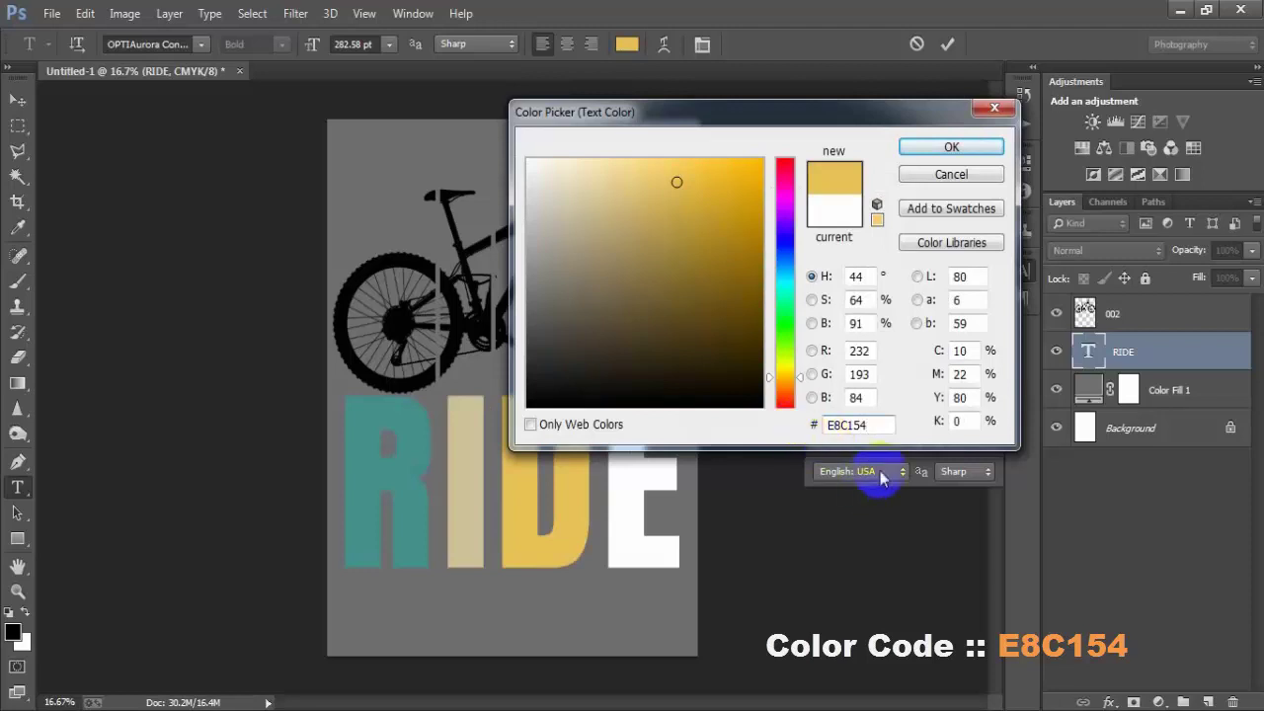
left_click_drag(867, 425, 820, 425)
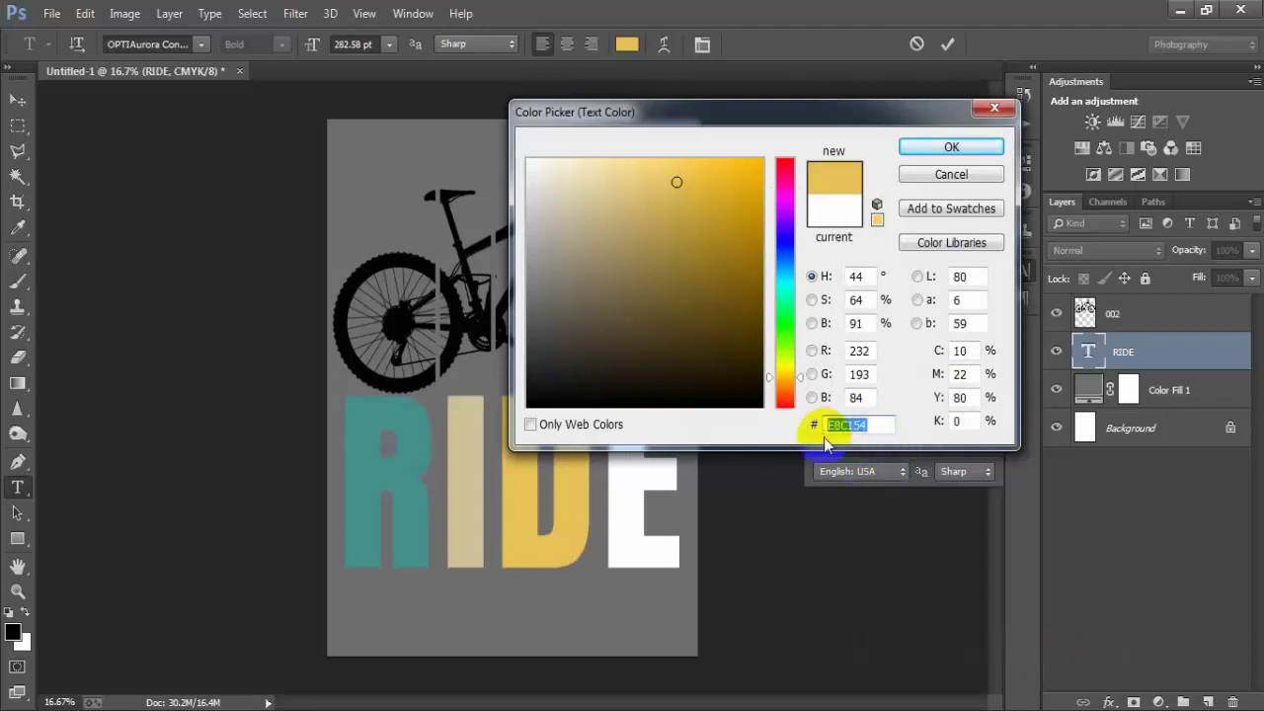
left_click(928, 156)
Step: Colour the letter E orange-red #E2542B and commit the text edits
left_click_drag(671, 538, 626, 528)
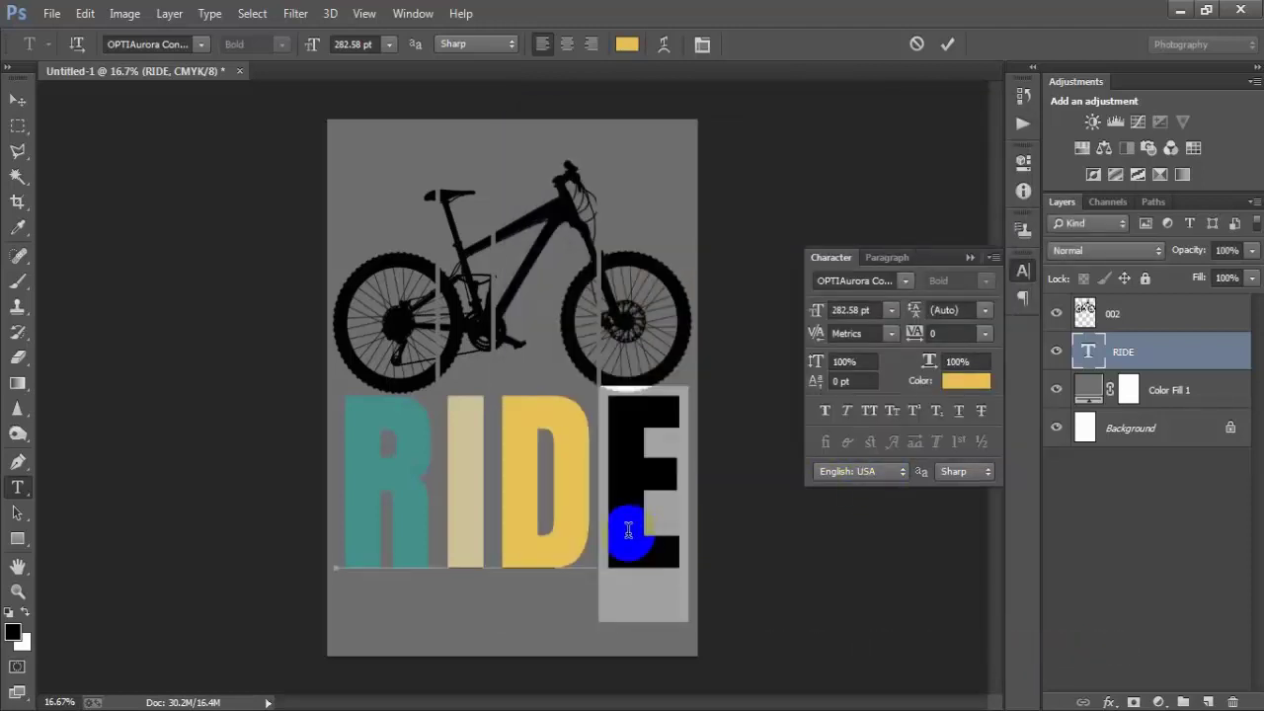
left_click(955, 384)
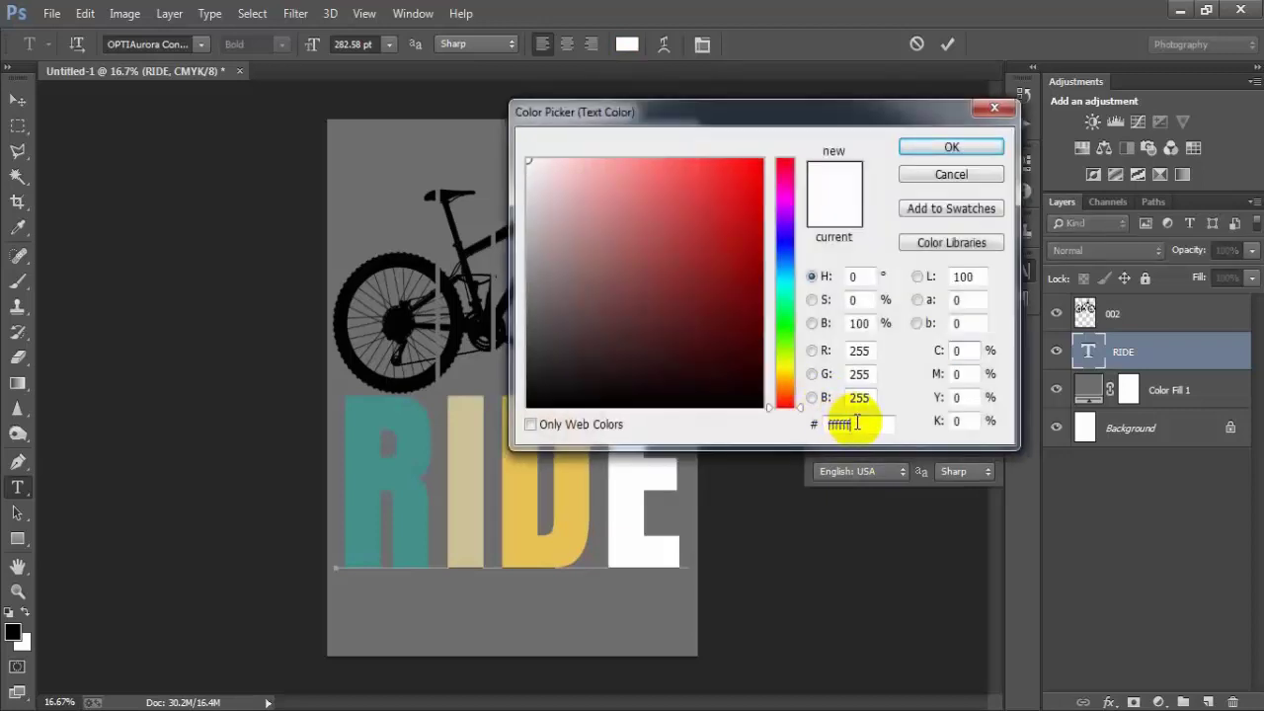
left_click(857, 422)
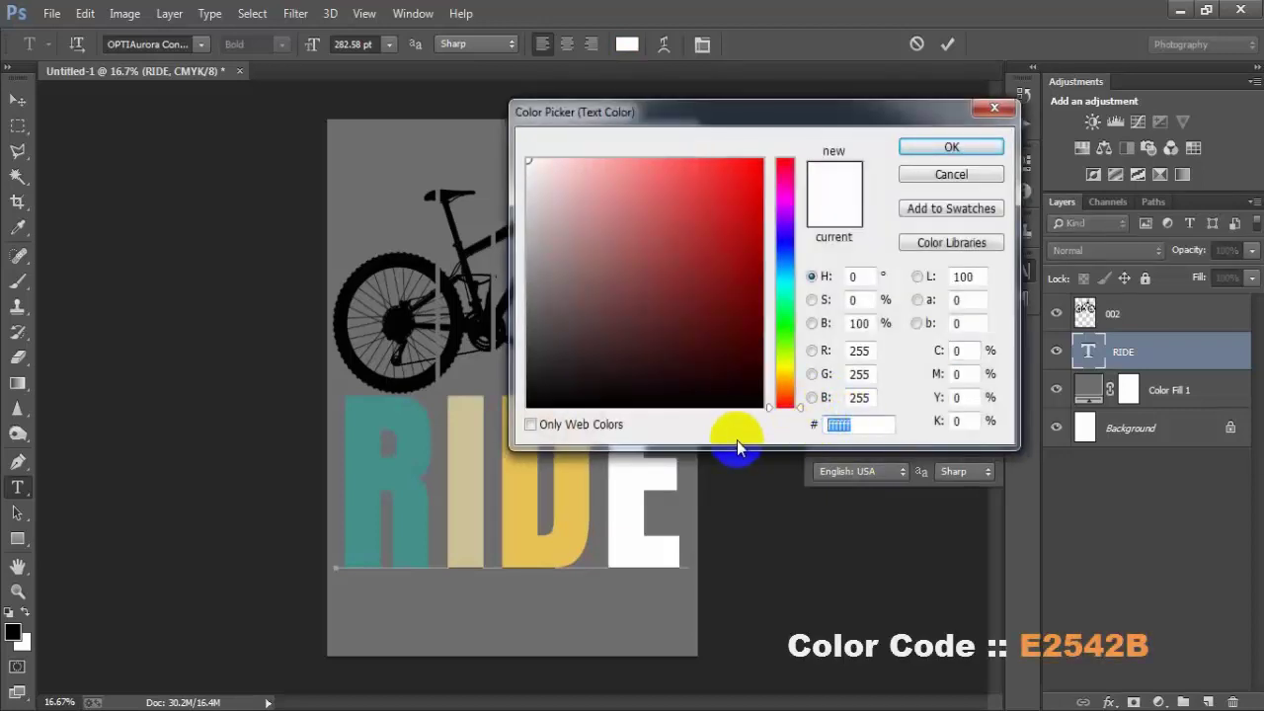
type("E2")
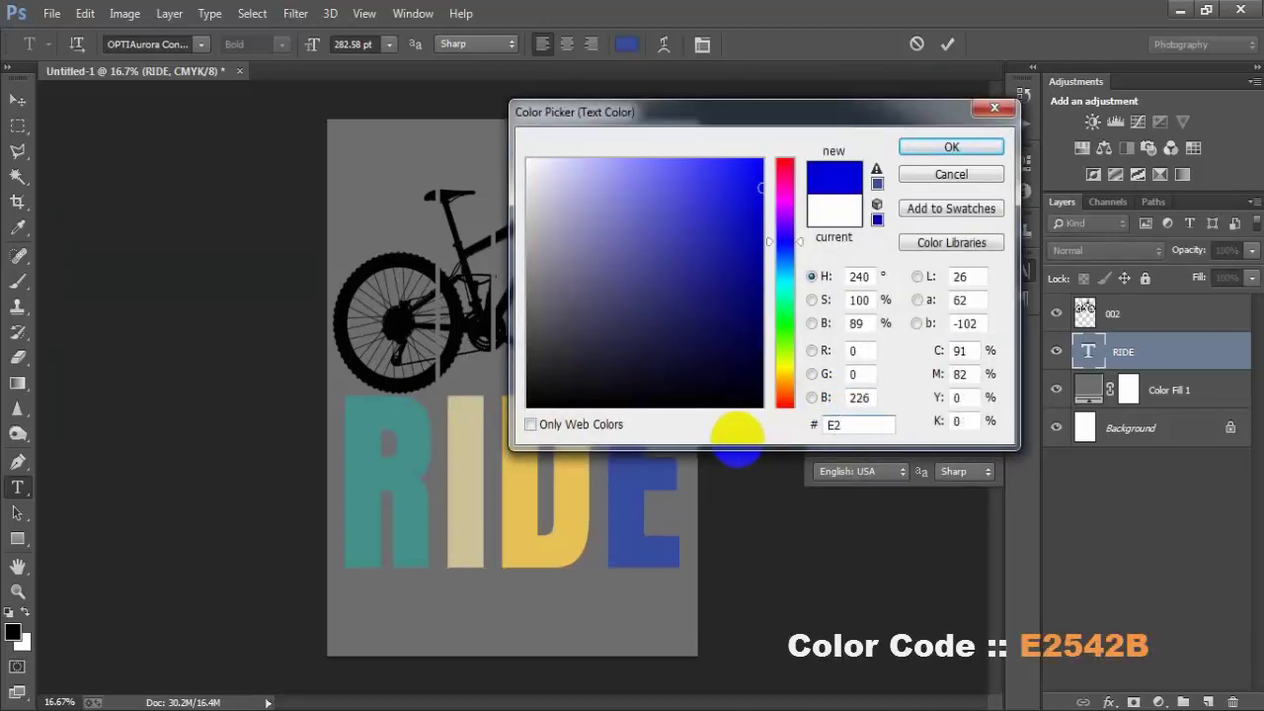
type("542B")
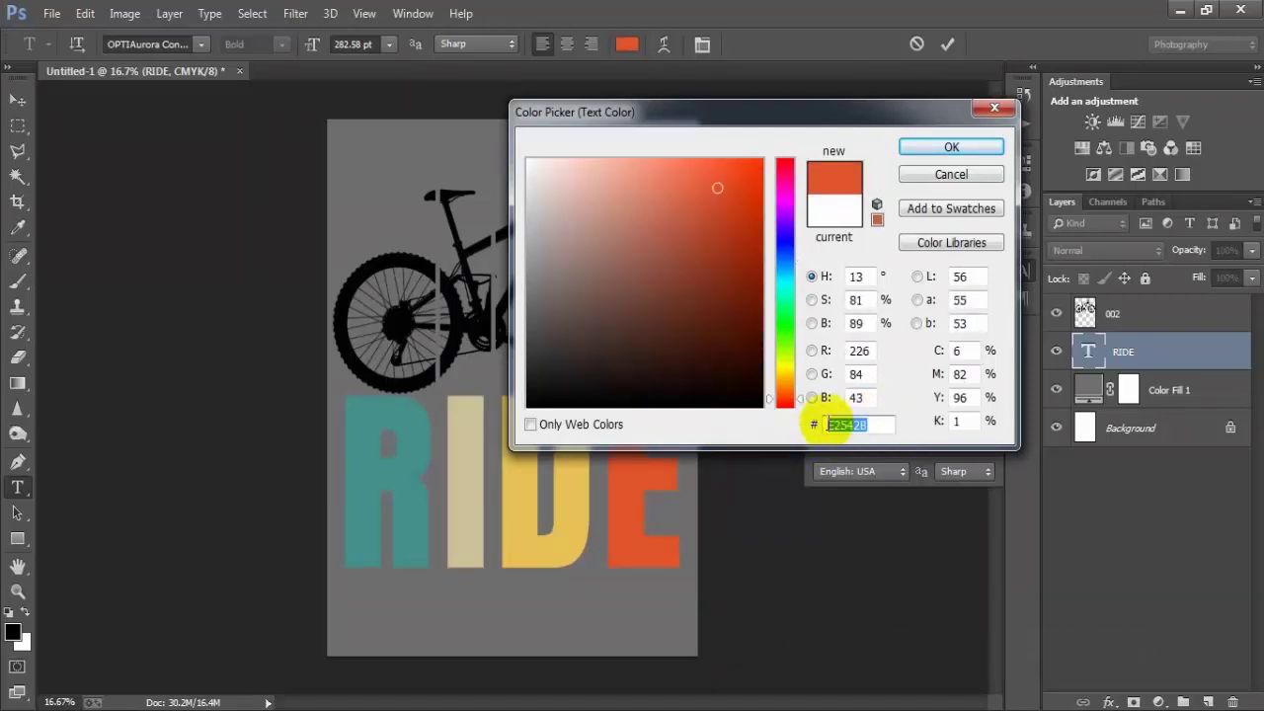
left_click(943, 153)
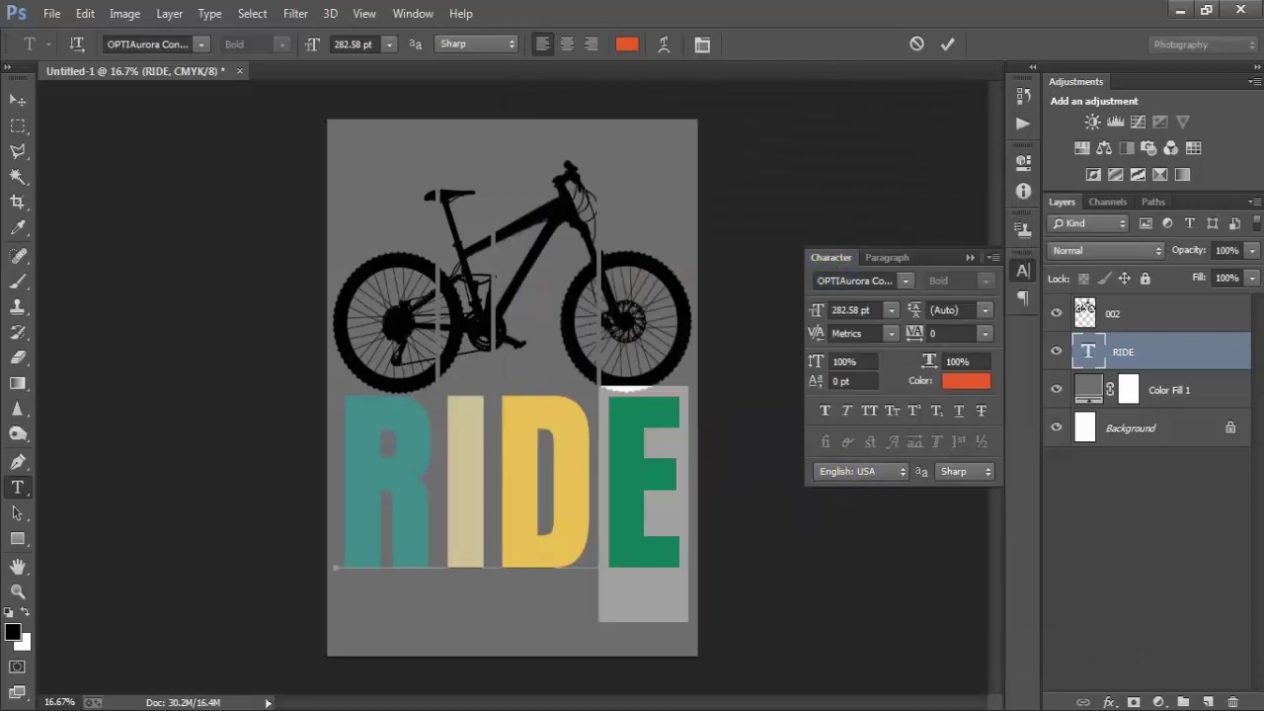
left_click(947, 44)
Step: Rasterize the RIDE type layer, then select the 002 bike layer
key("v")
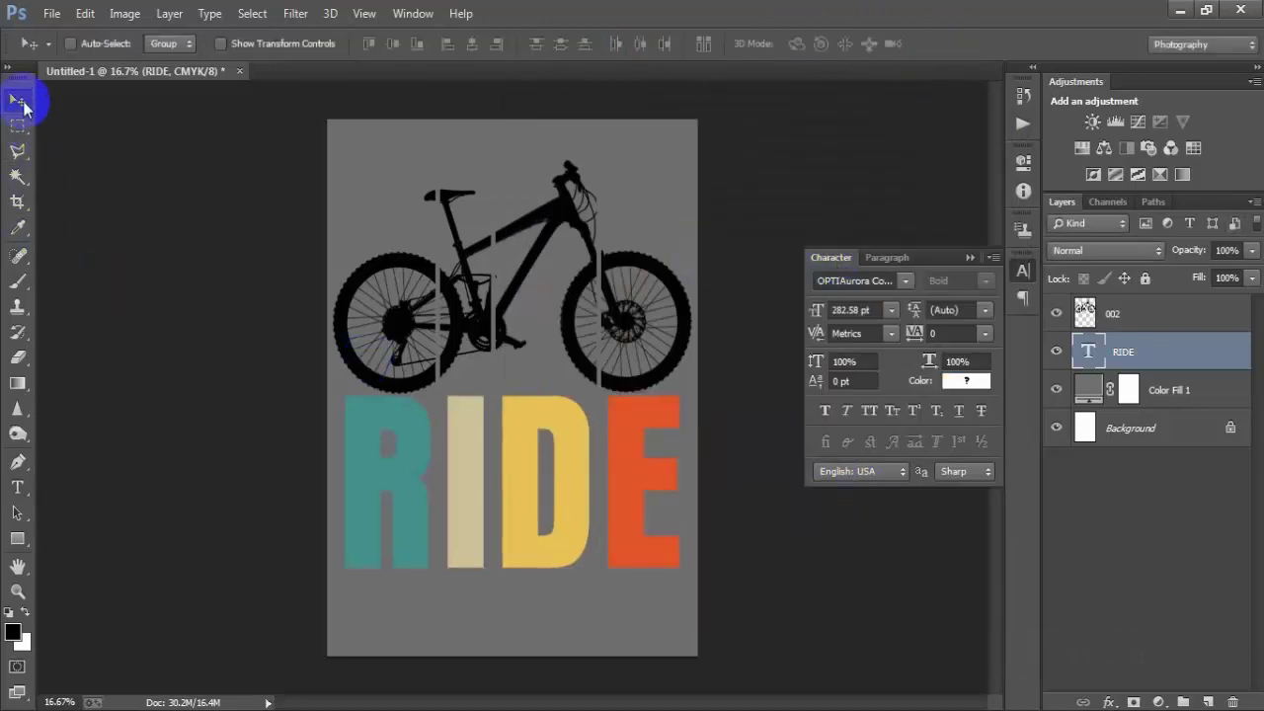
left_click(1081, 360)
left_click(1057, 352)
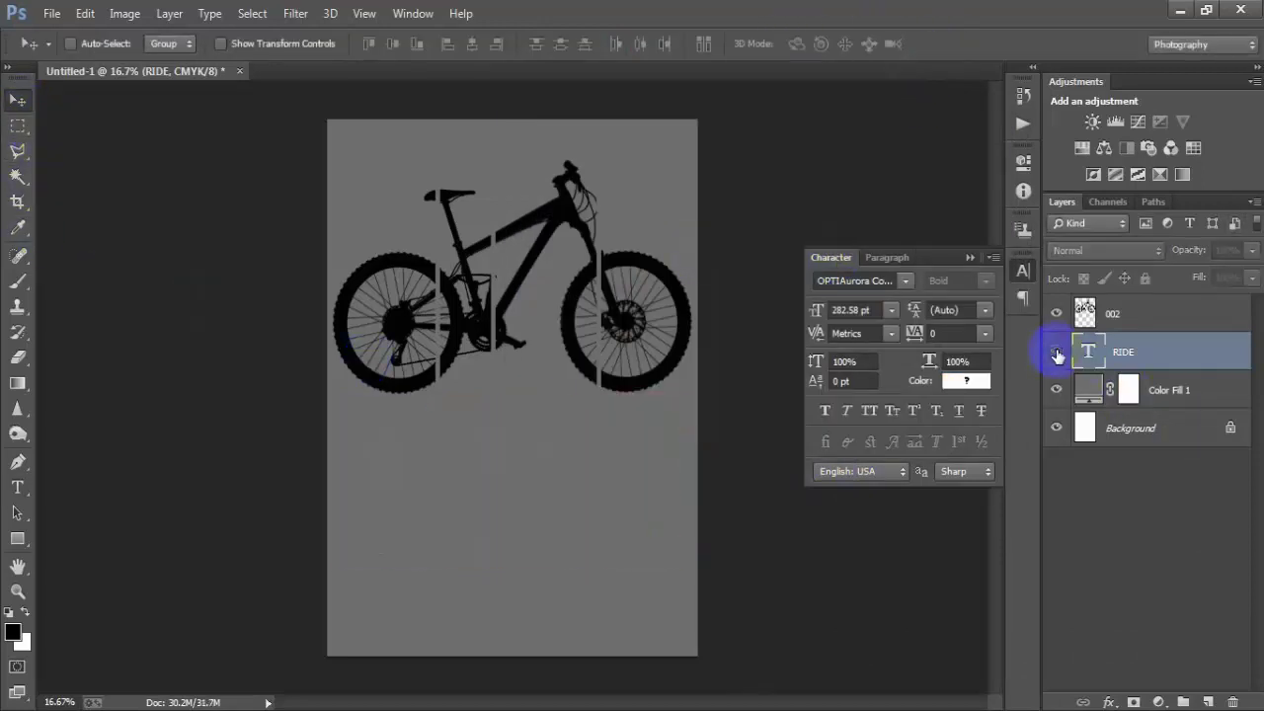
left_click(969, 258)
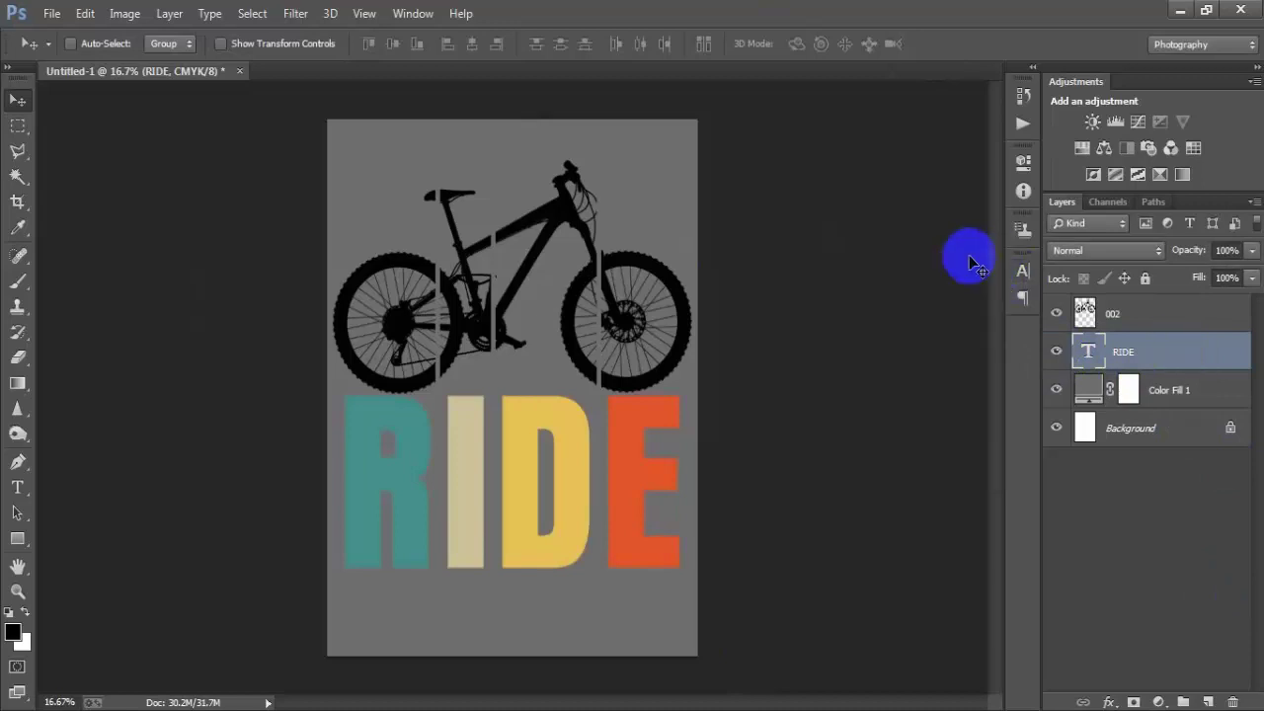
left_click(1056, 355)
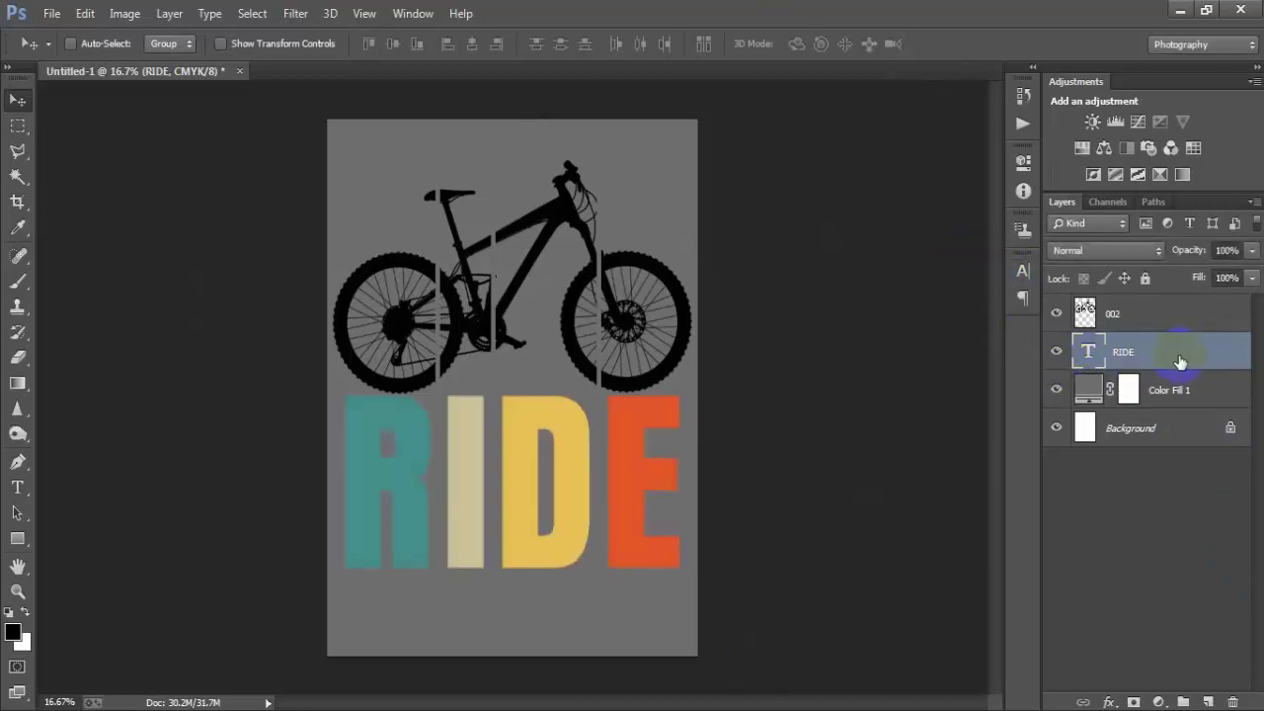
right_click(1086, 354)
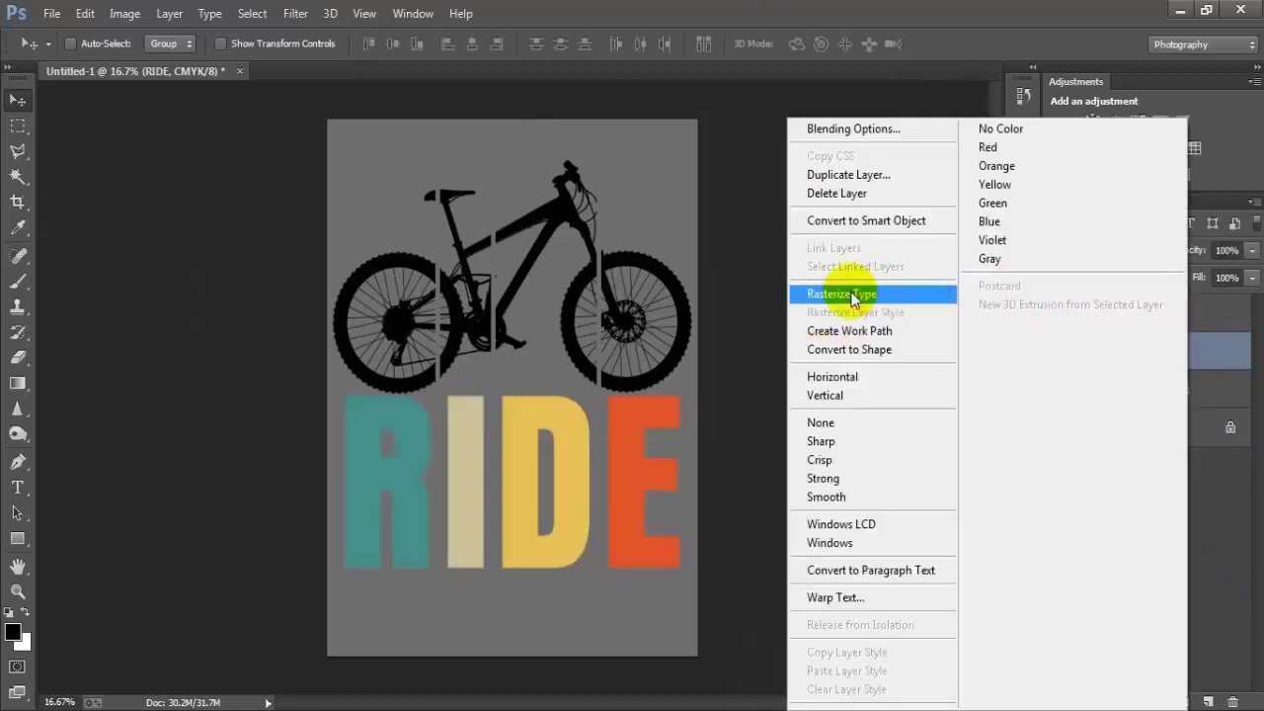
left_click(854, 294)
left_click(1194, 314)
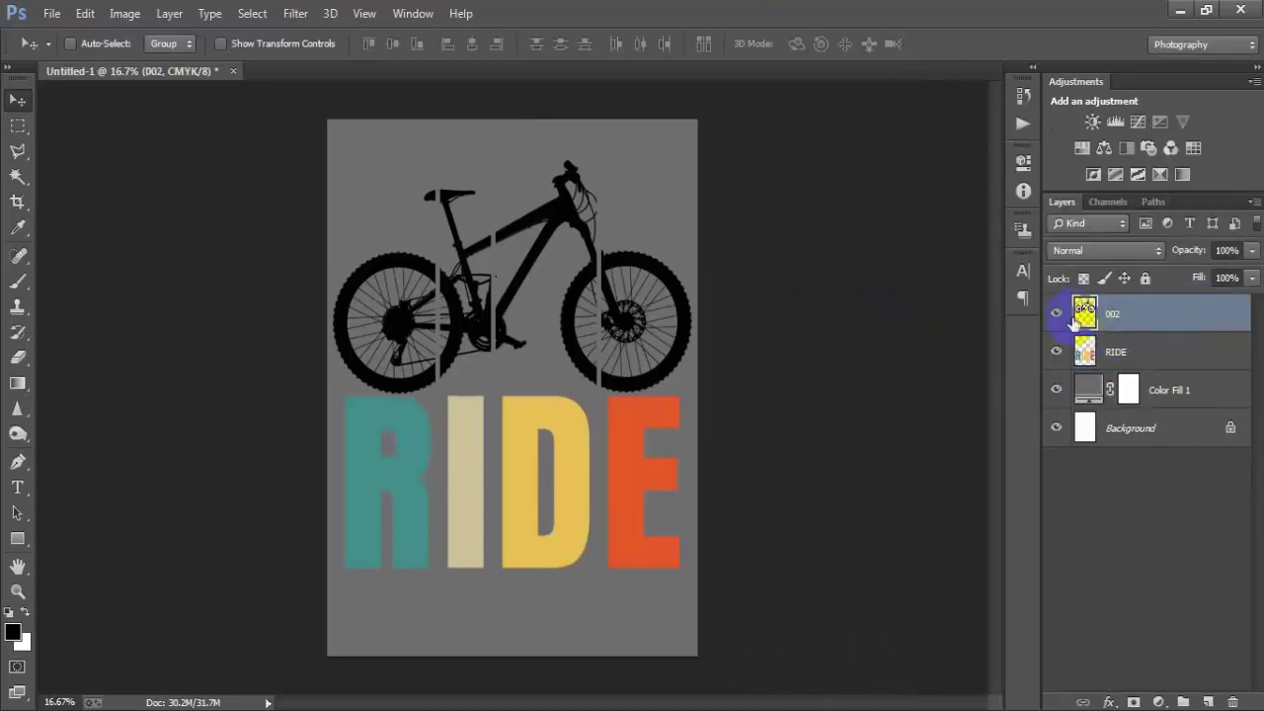
left_click(1057, 316)
left_click(1057, 316)
left_click(1057, 316)
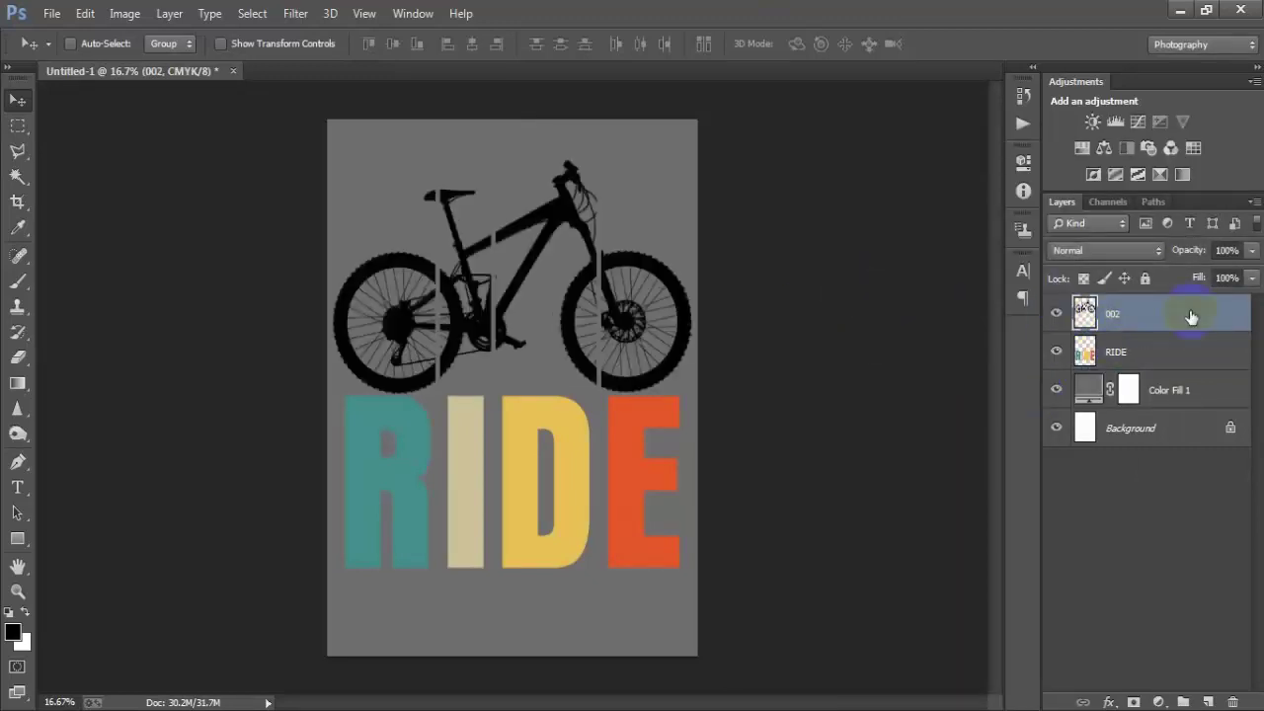
Step: Magic Wand-select the bike's rear wheel and fill it with the R's teal
left_click(22, 176)
left_click(116, 194)
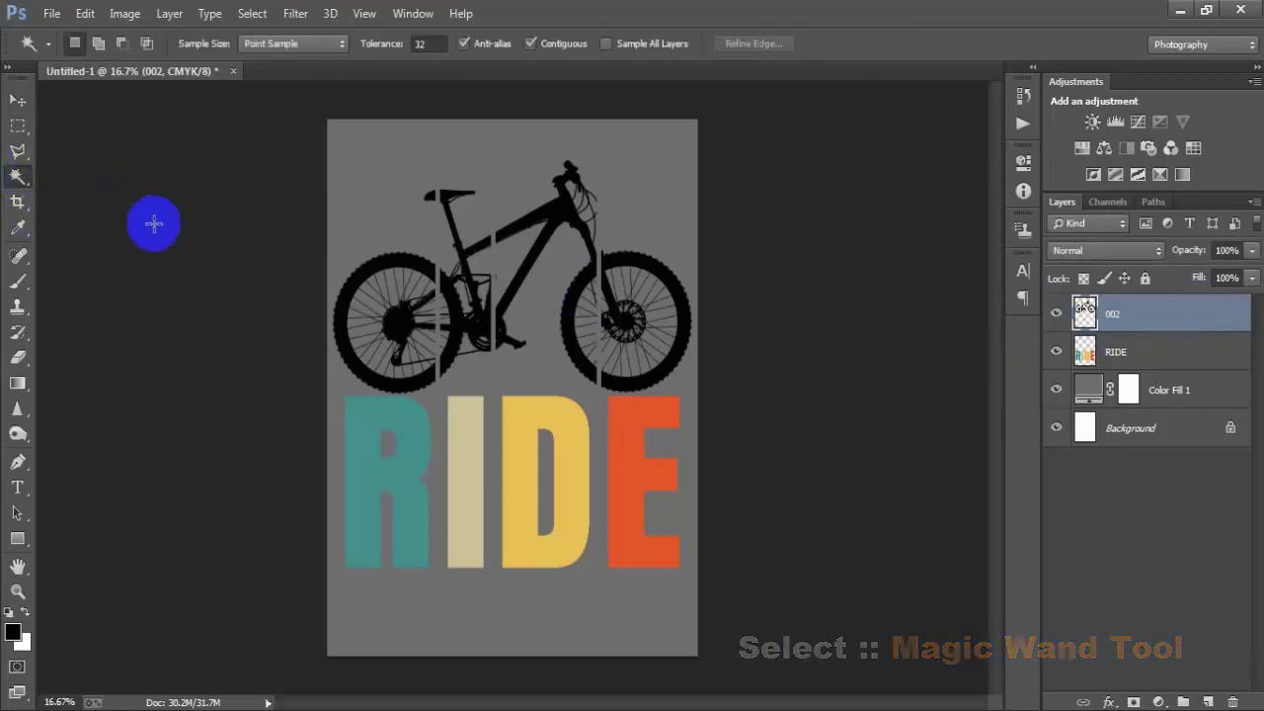
left_click(359, 276)
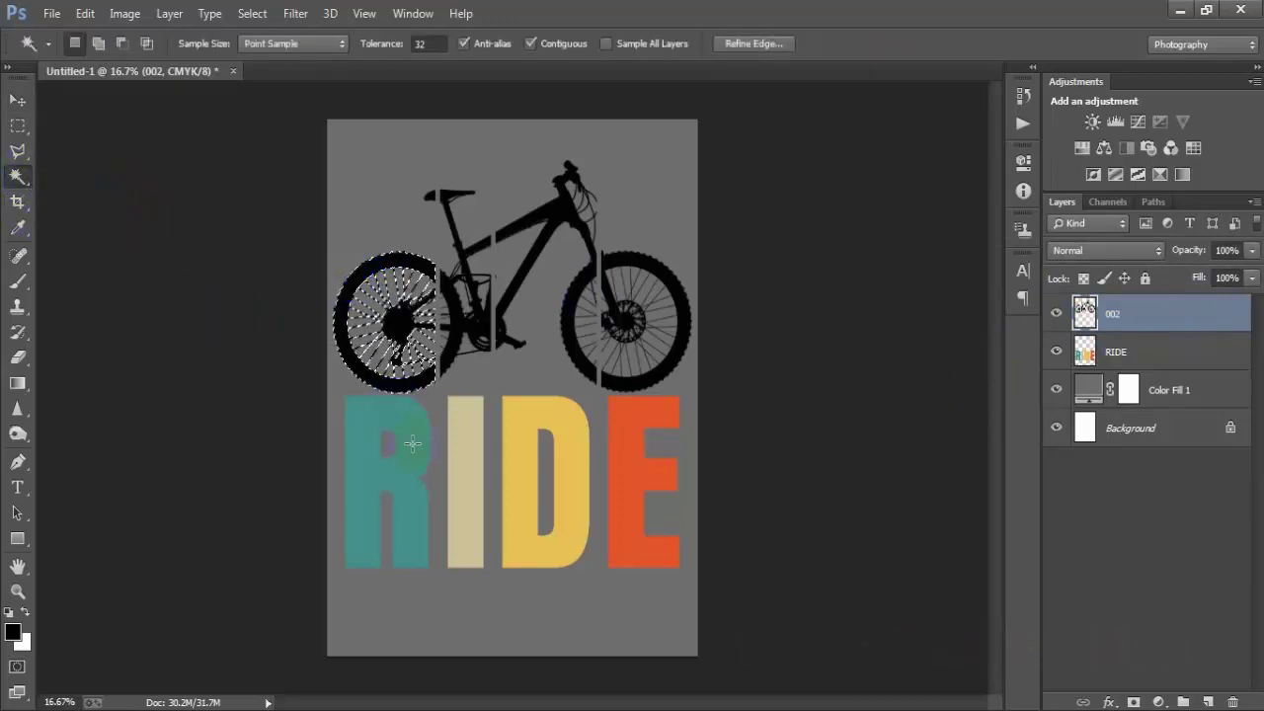
left_click(16, 634)
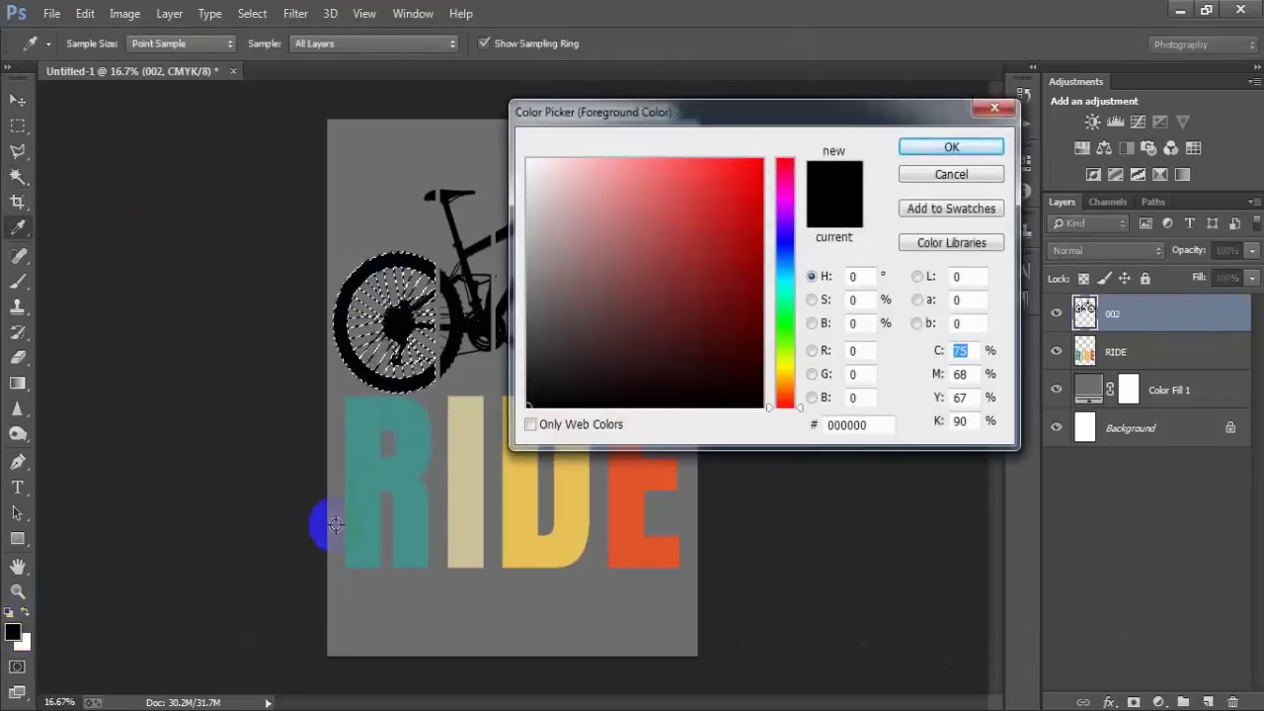
left_click(357, 475)
left_click(948, 147)
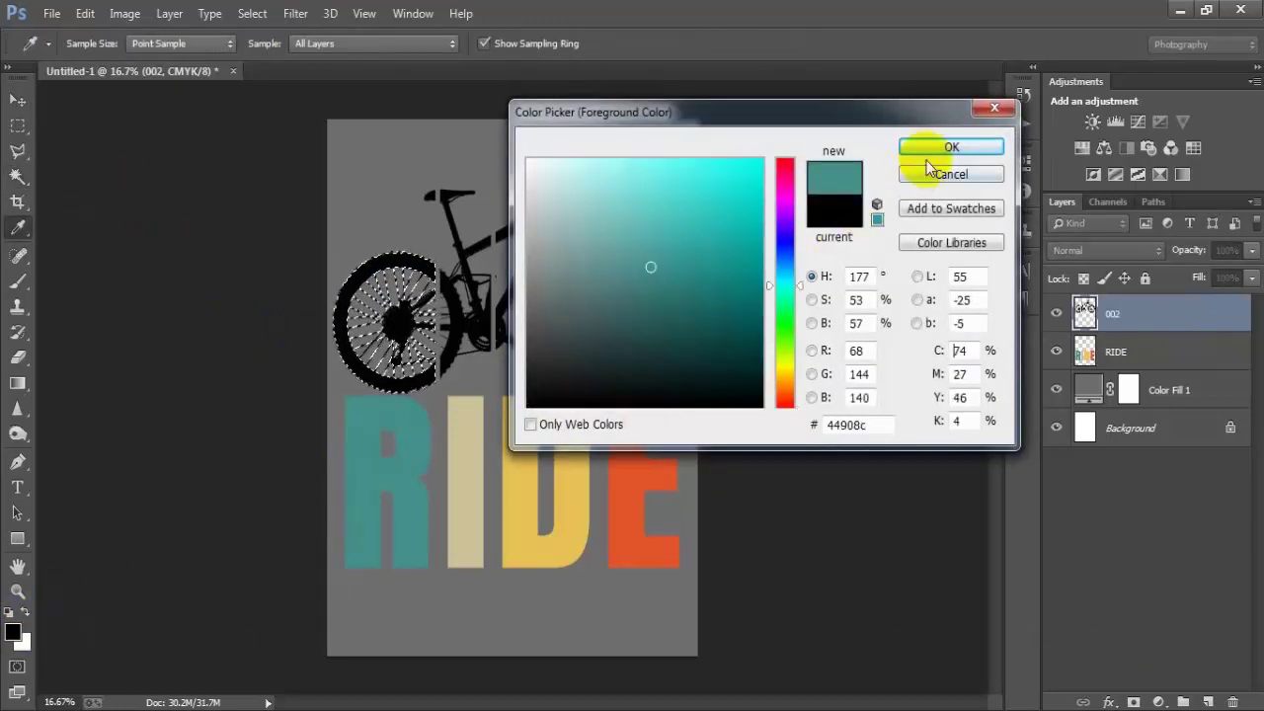
key("alt+BackSpace")
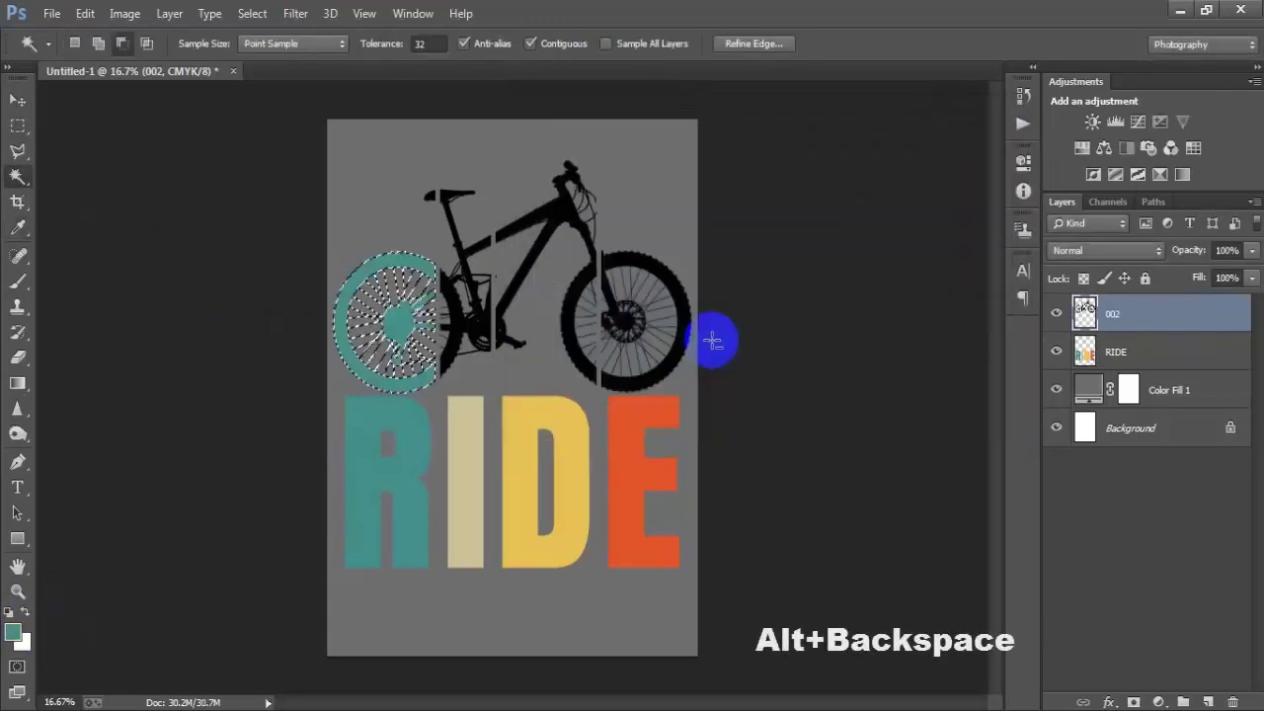
left_click(712, 340)
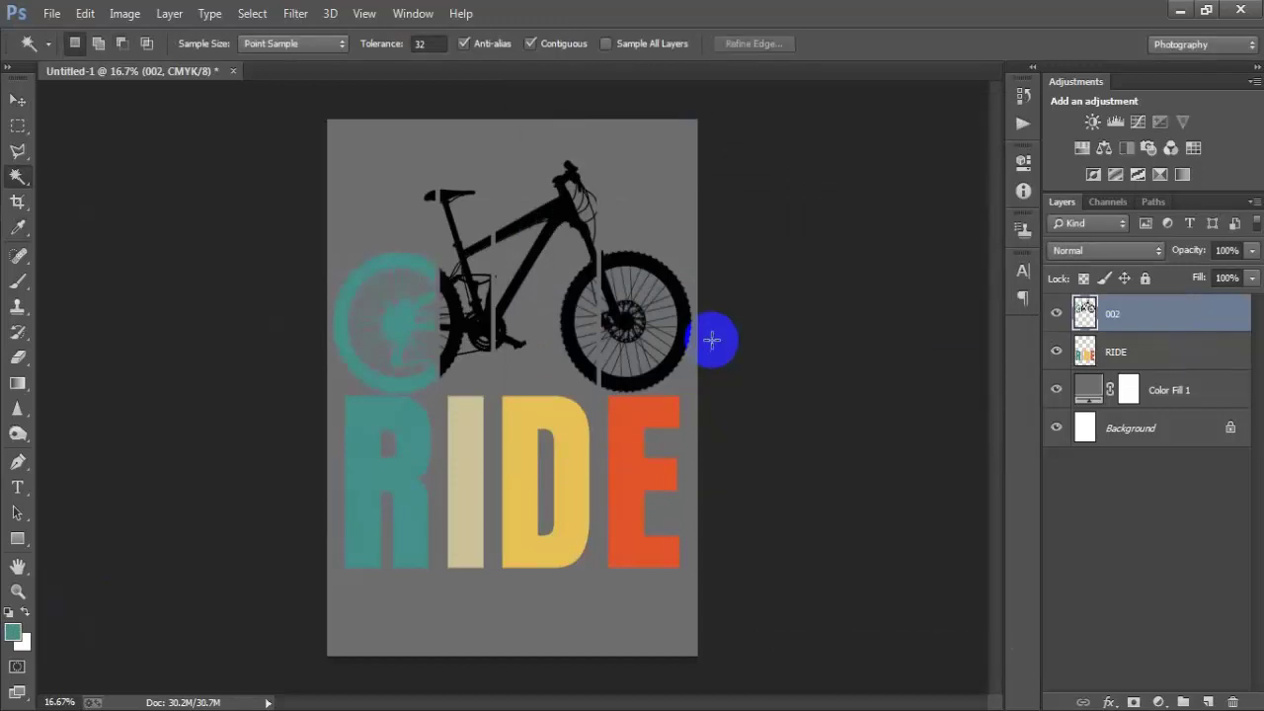
Step: Select the seat post and rear frame and fill it with the I's beige
right_click(33, 186)
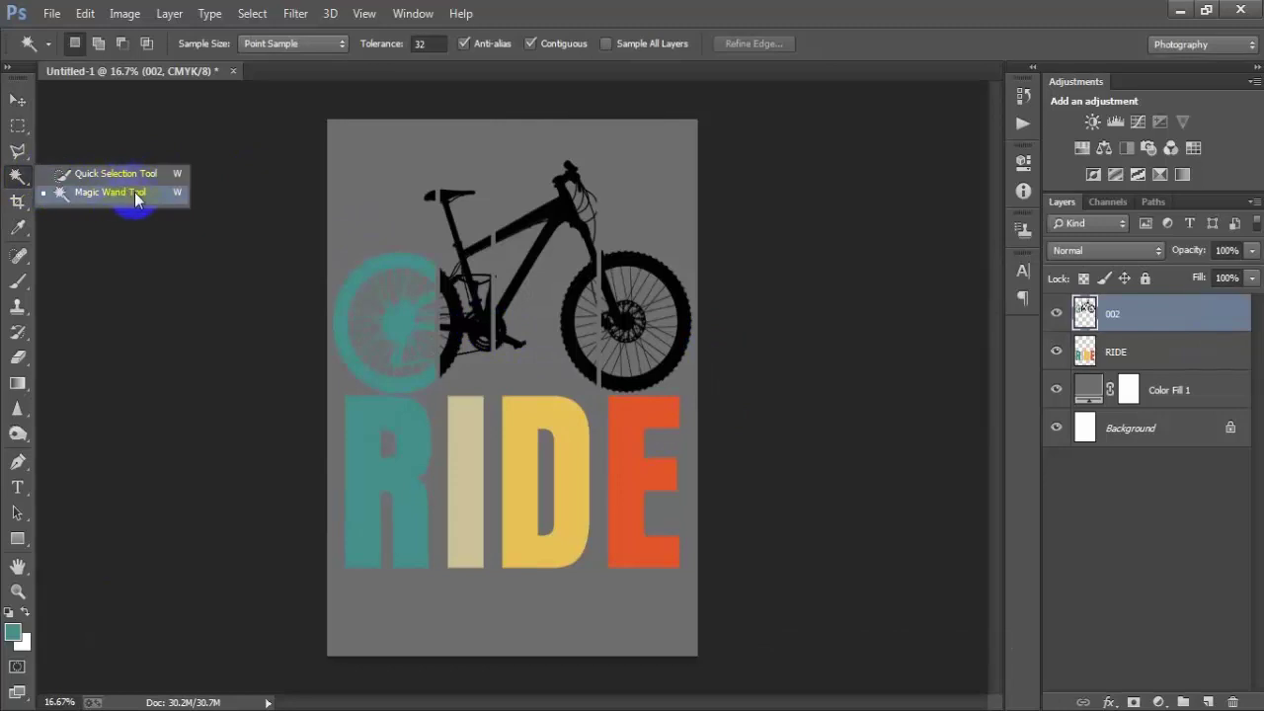
left_click(134, 191)
left_click(459, 265)
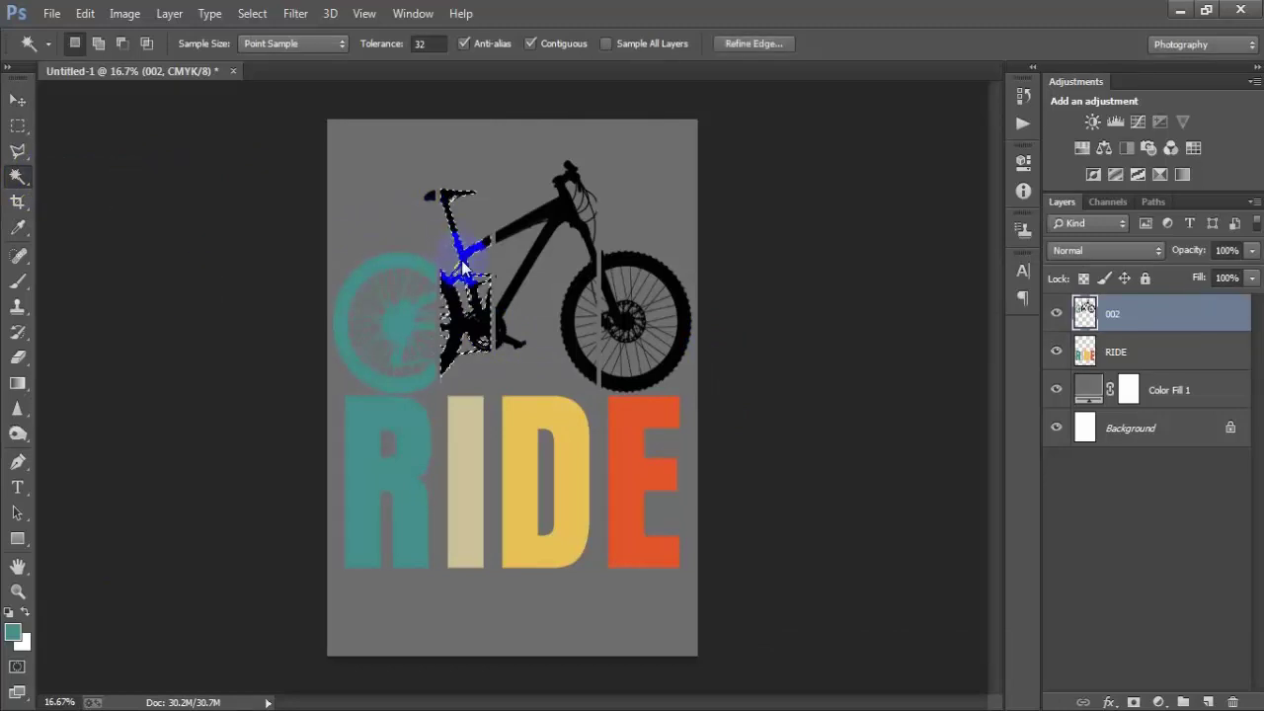
left_click(13, 632)
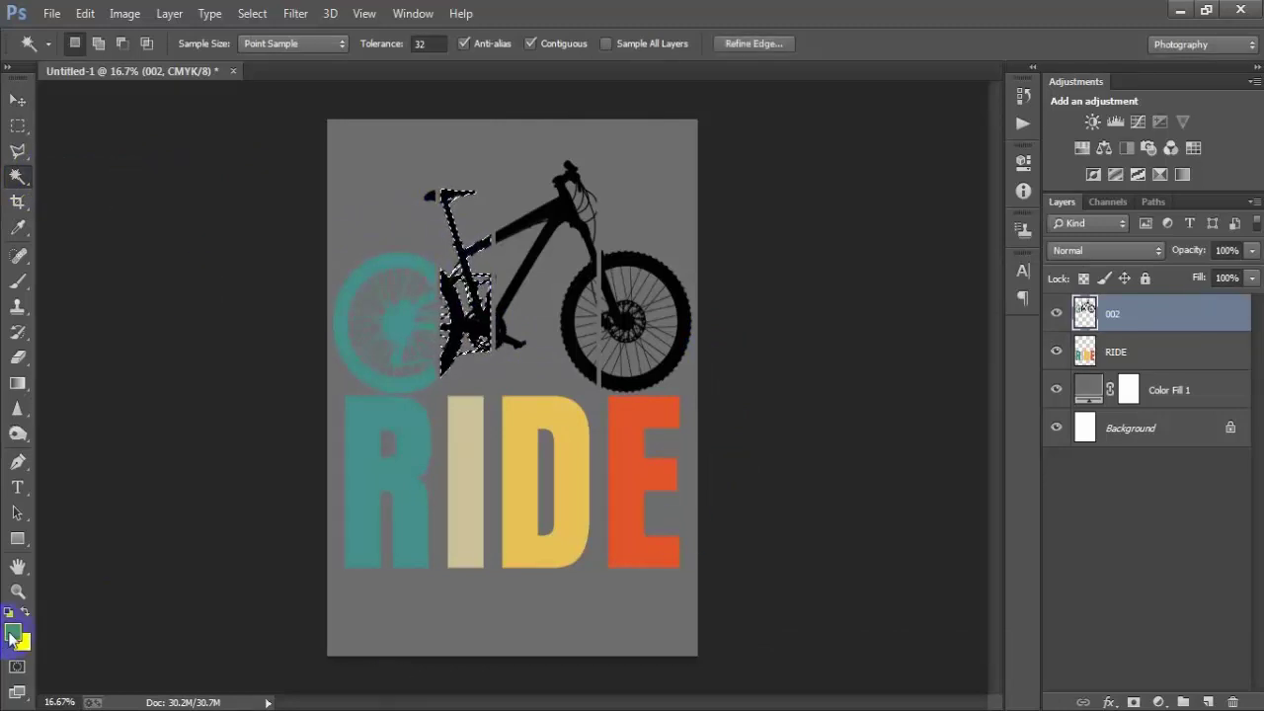
left_click(465, 479)
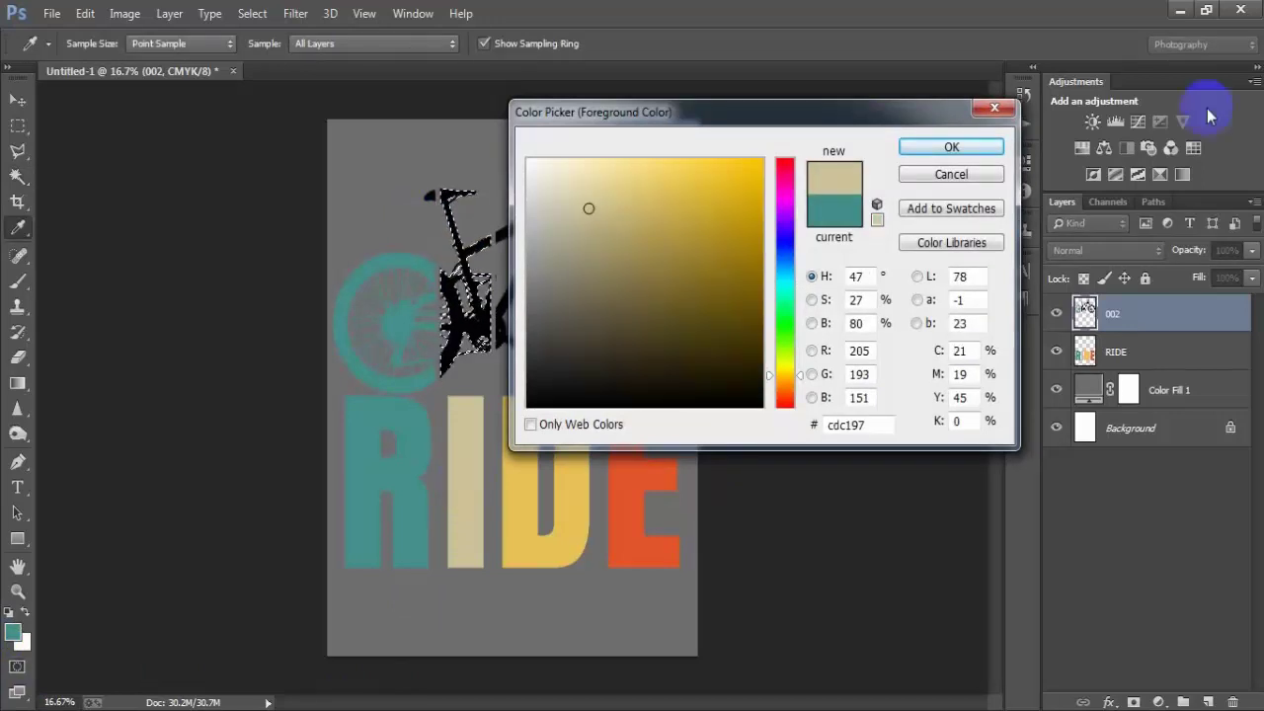
left_click(976, 151)
key("alt+BackSpace")
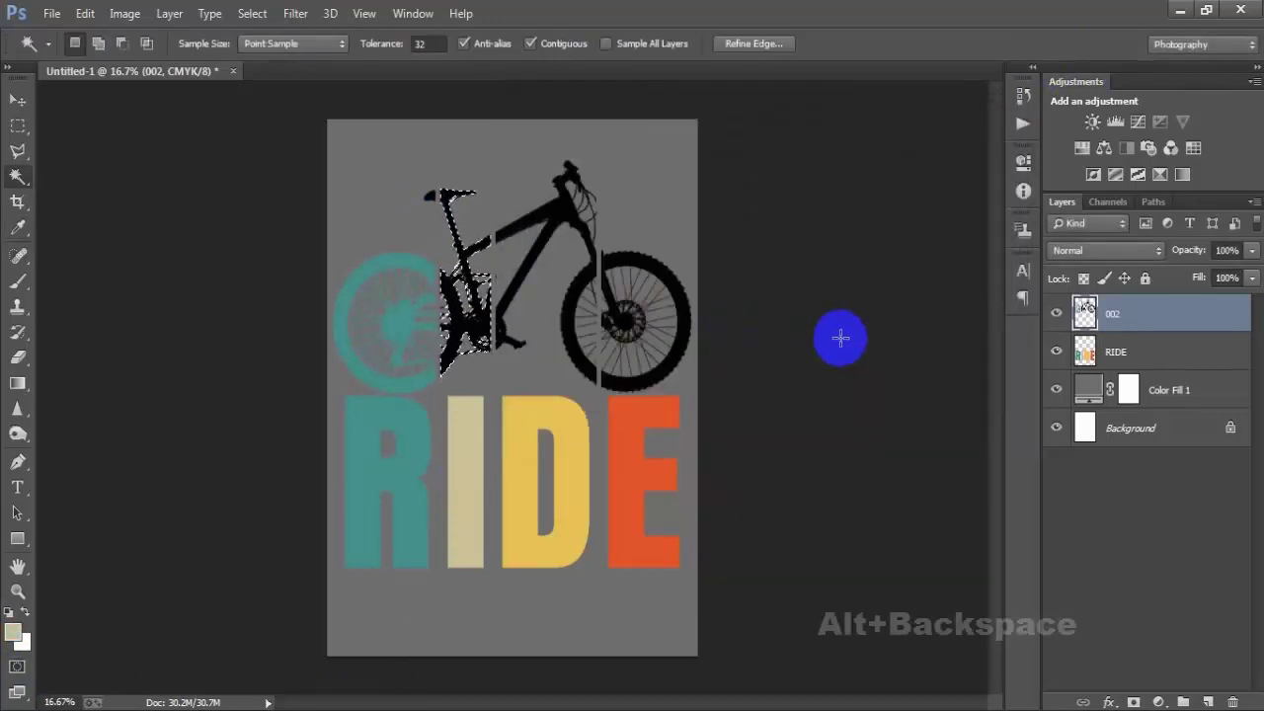
left_click(840, 338)
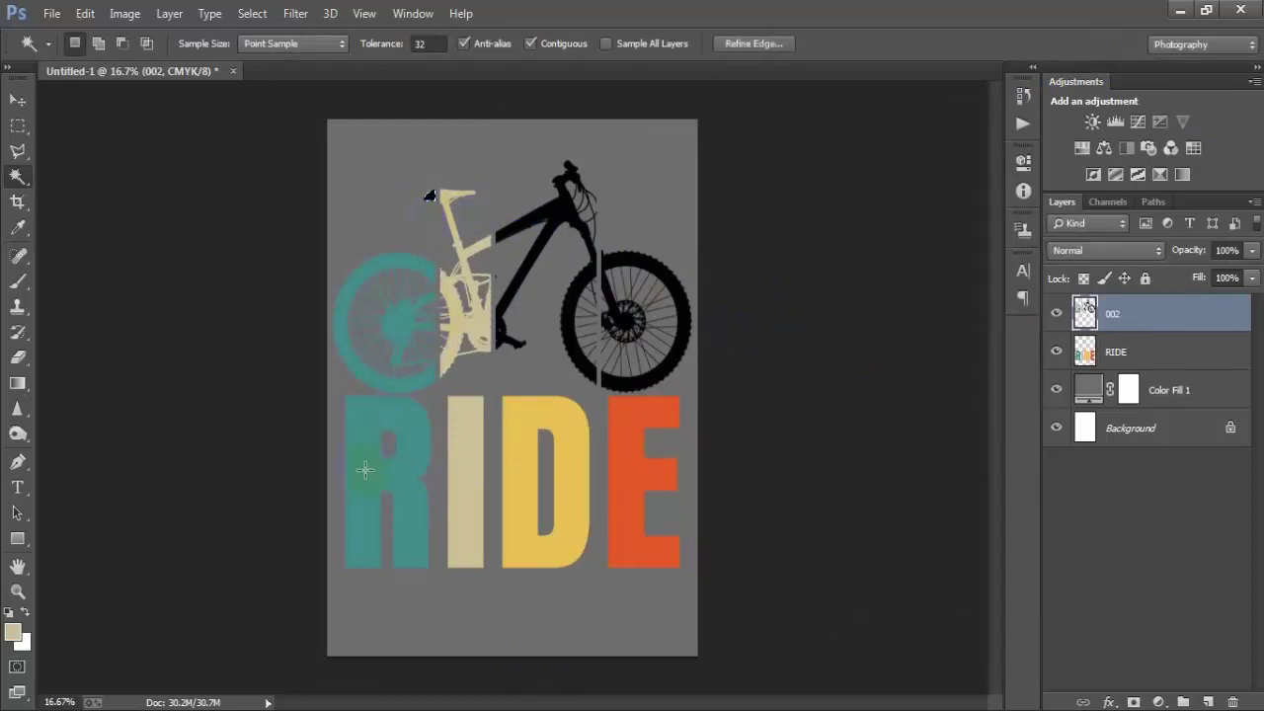
Step: Set the foreground colour to the teal sampled from the letter R
left_click(12, 633)
left_click(353, 502)
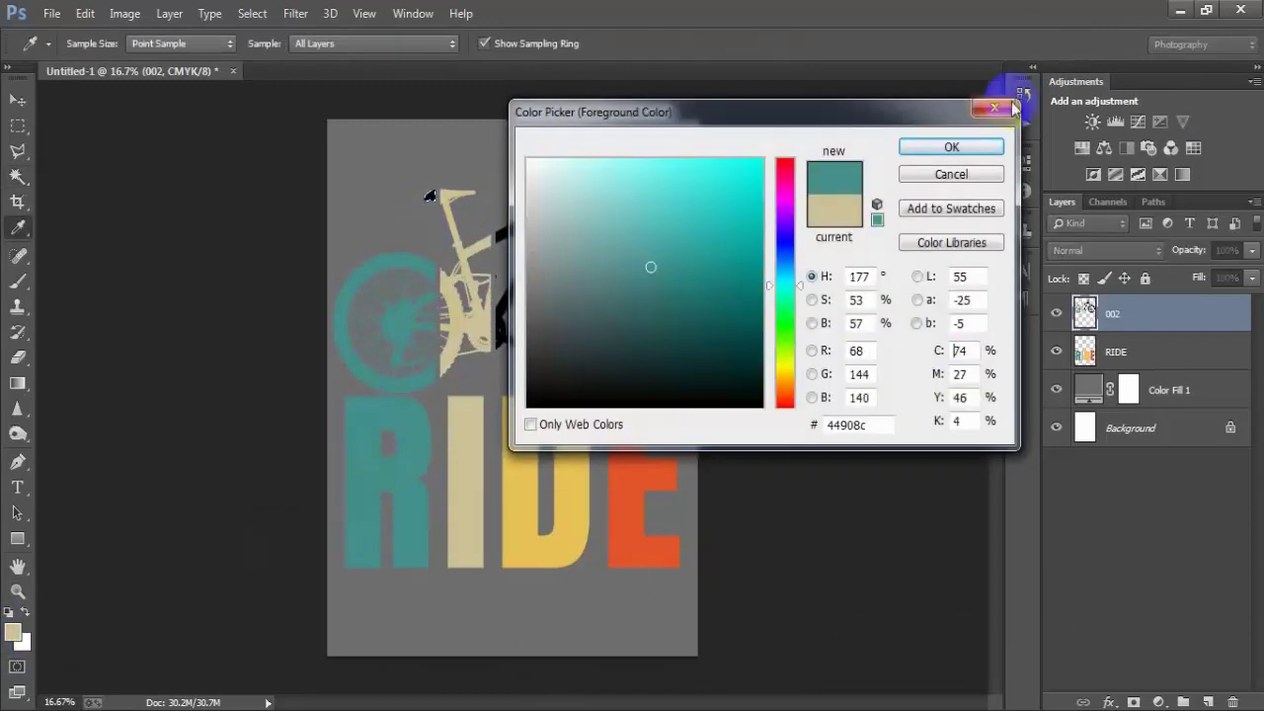
left_click(953, 148)
Step: Fill the black middle frame section with the D's yellow and deselect
key("w")
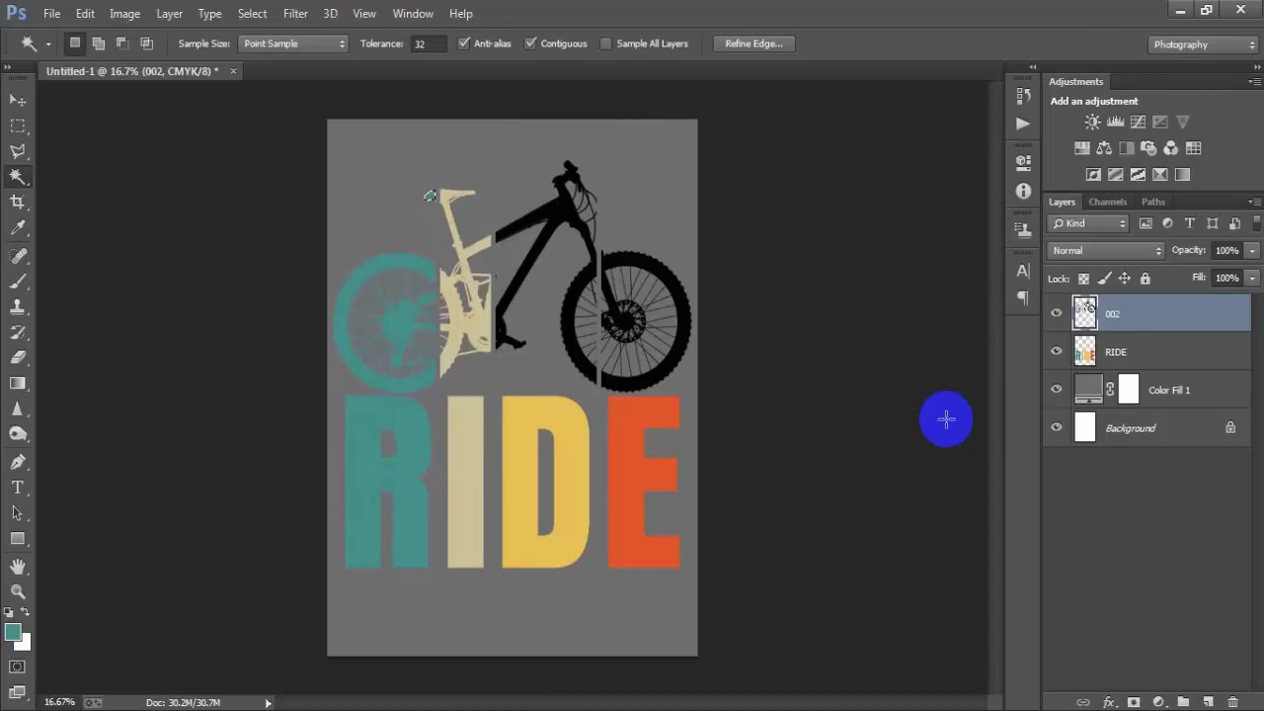
left_click(946, 420)
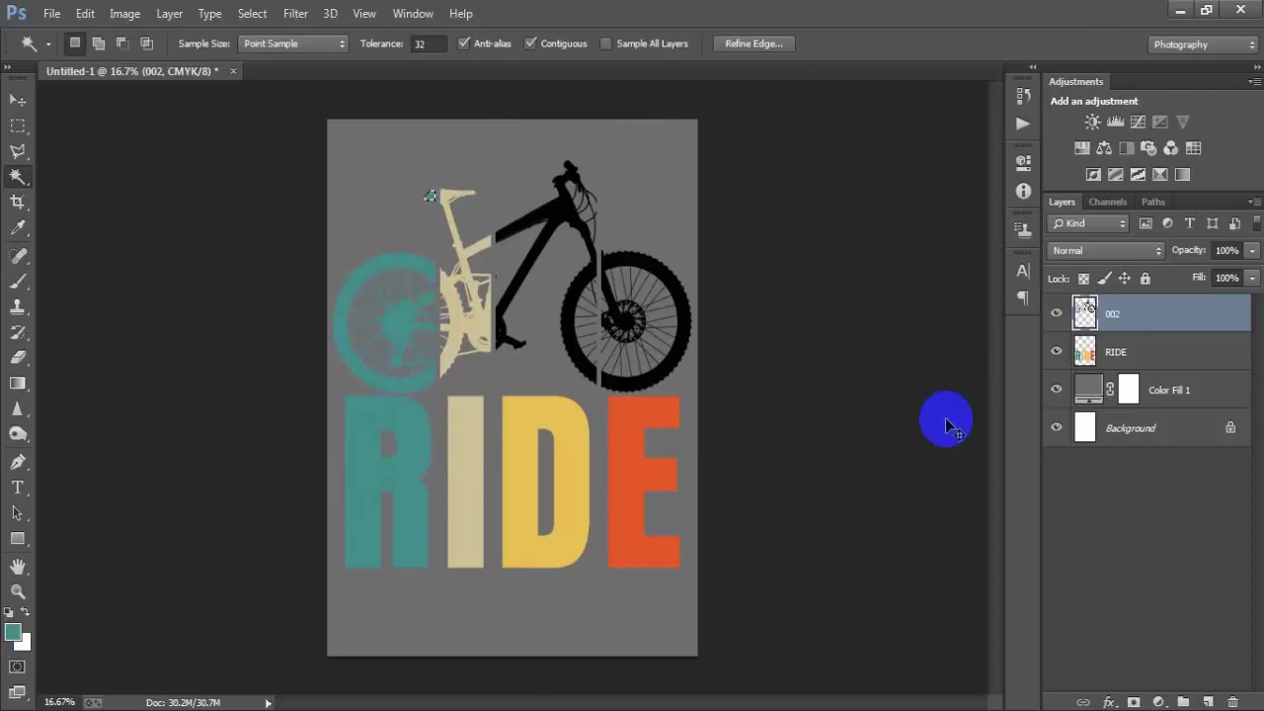
left_click(516, 280)
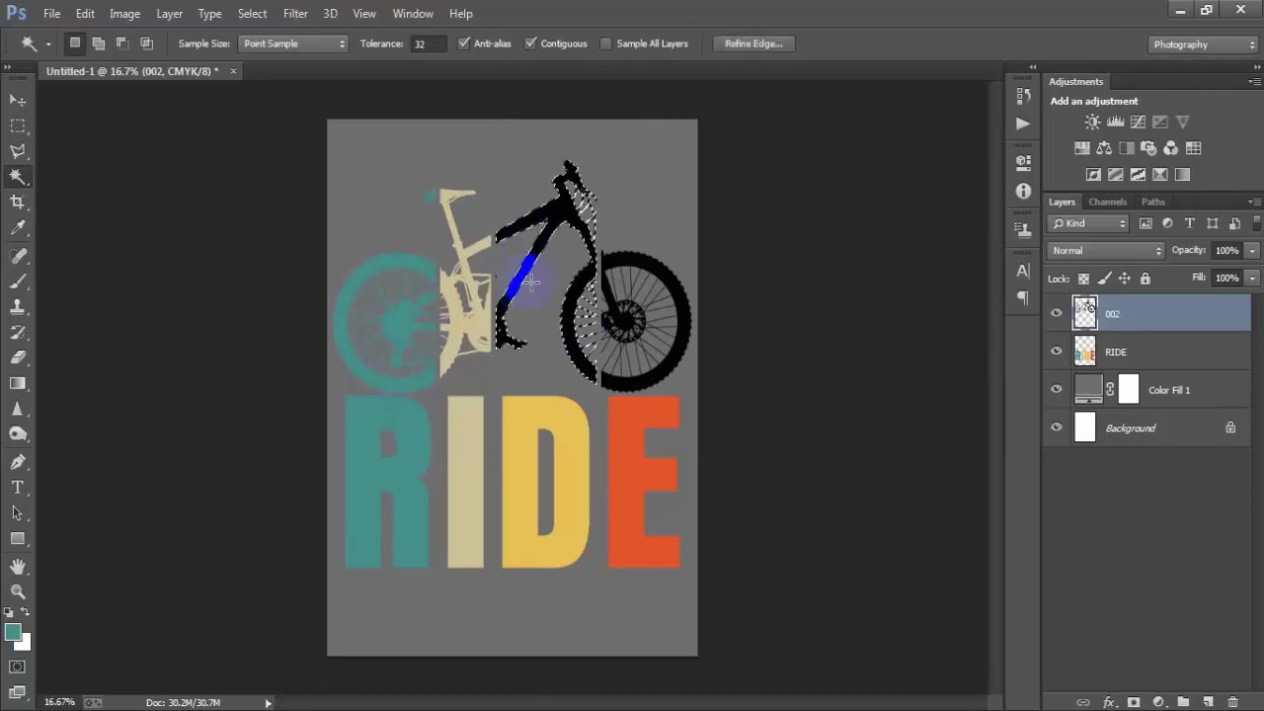
left_click(12, 642)
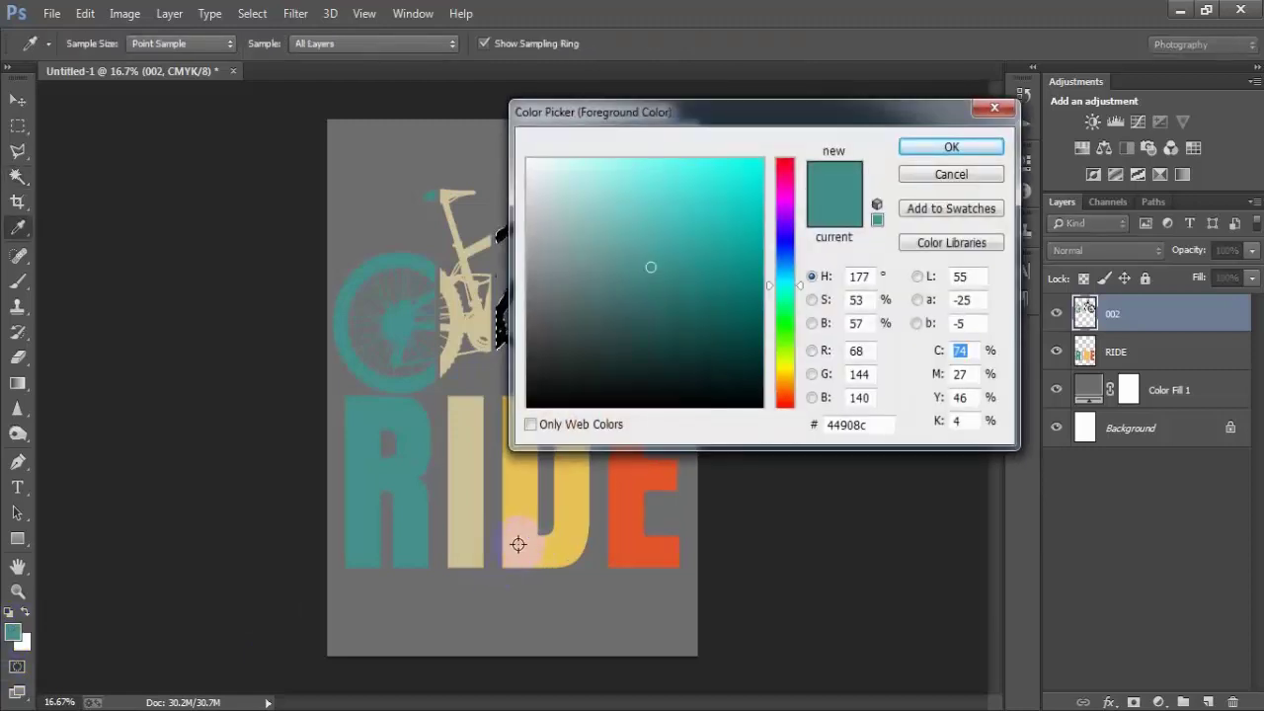
left_click(522, 541)
left_click(928, 161)
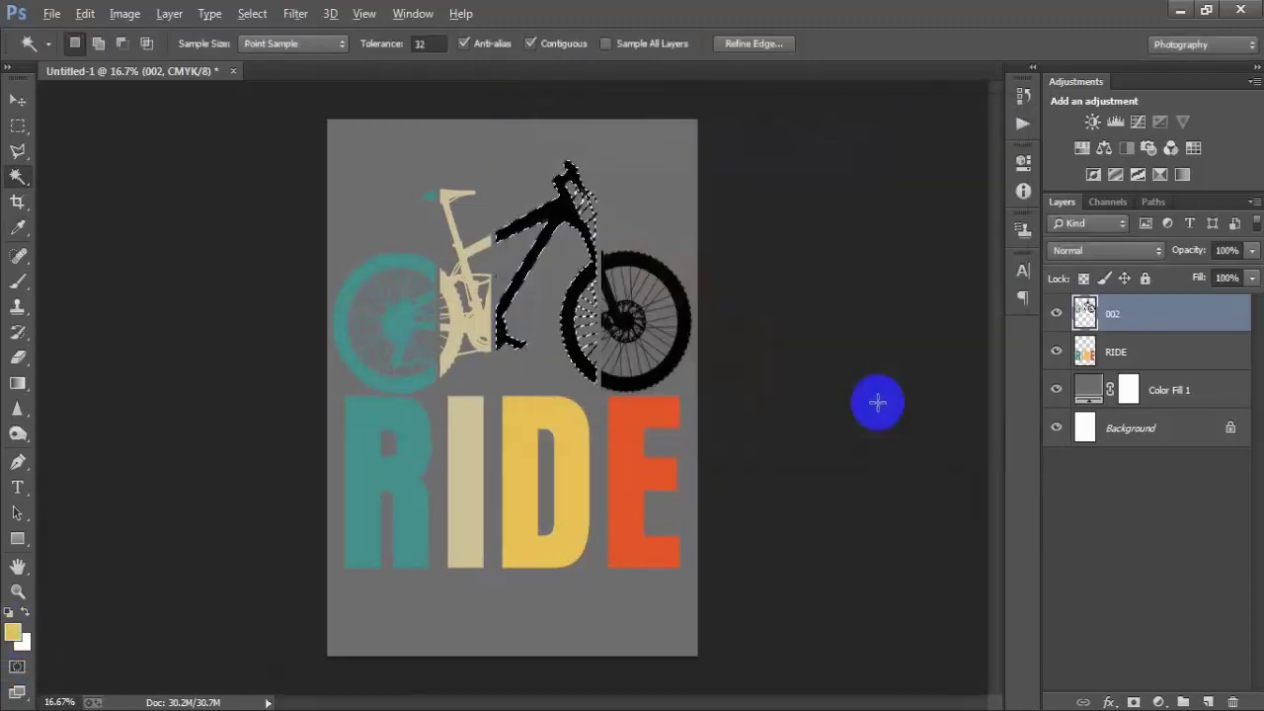
key("alt+BackSpace")
key("ctrl+d")
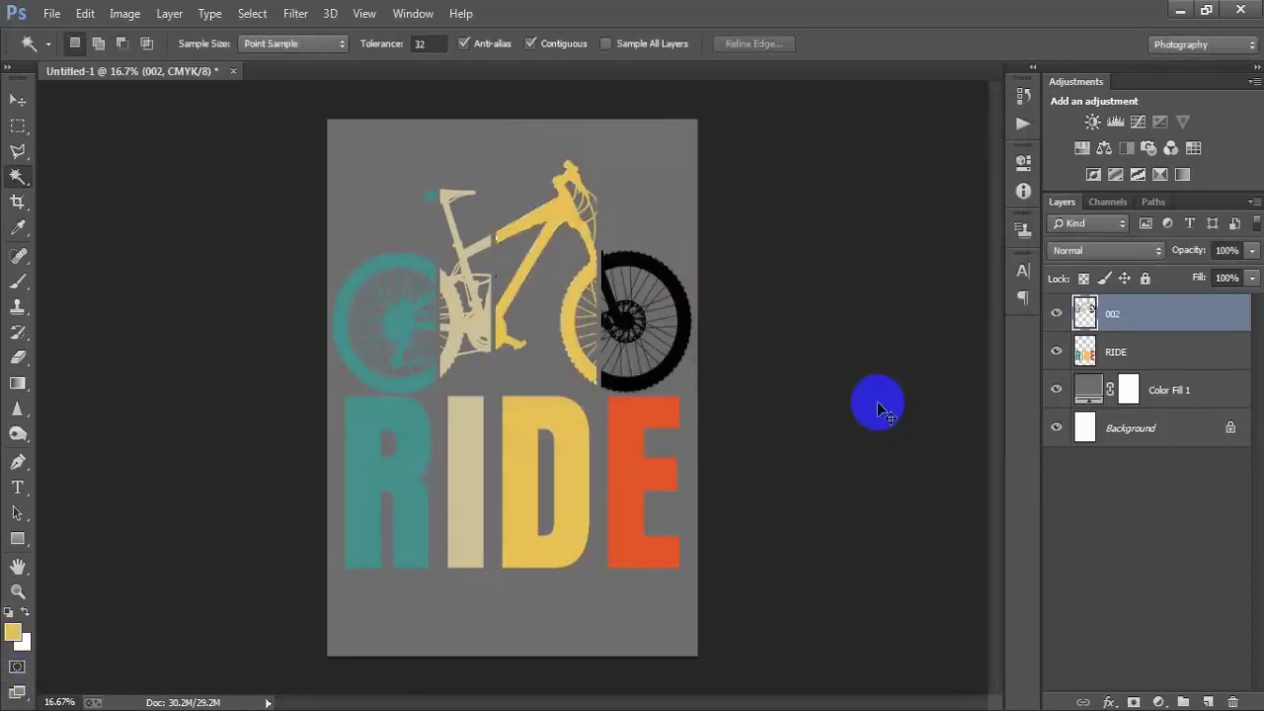
Step: Fill the front wheel's right half with the E's orange and deselect
left_click(635, 259)
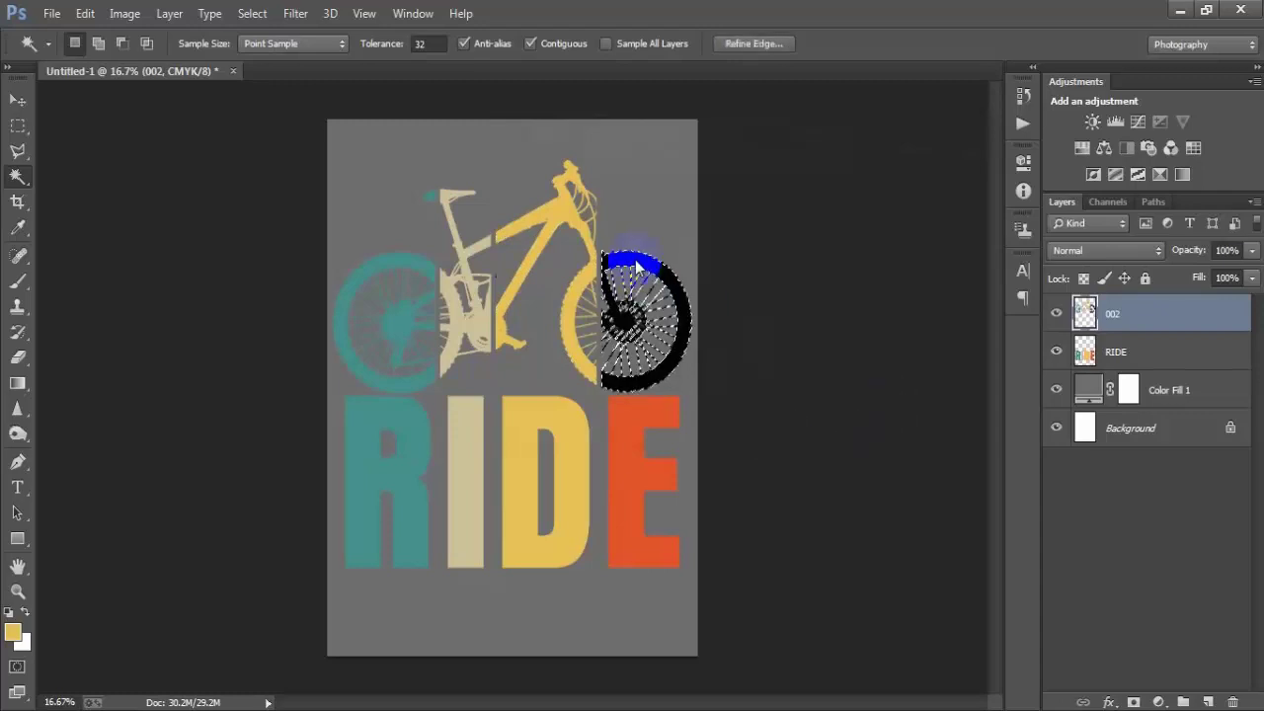
left_click(13, 632)
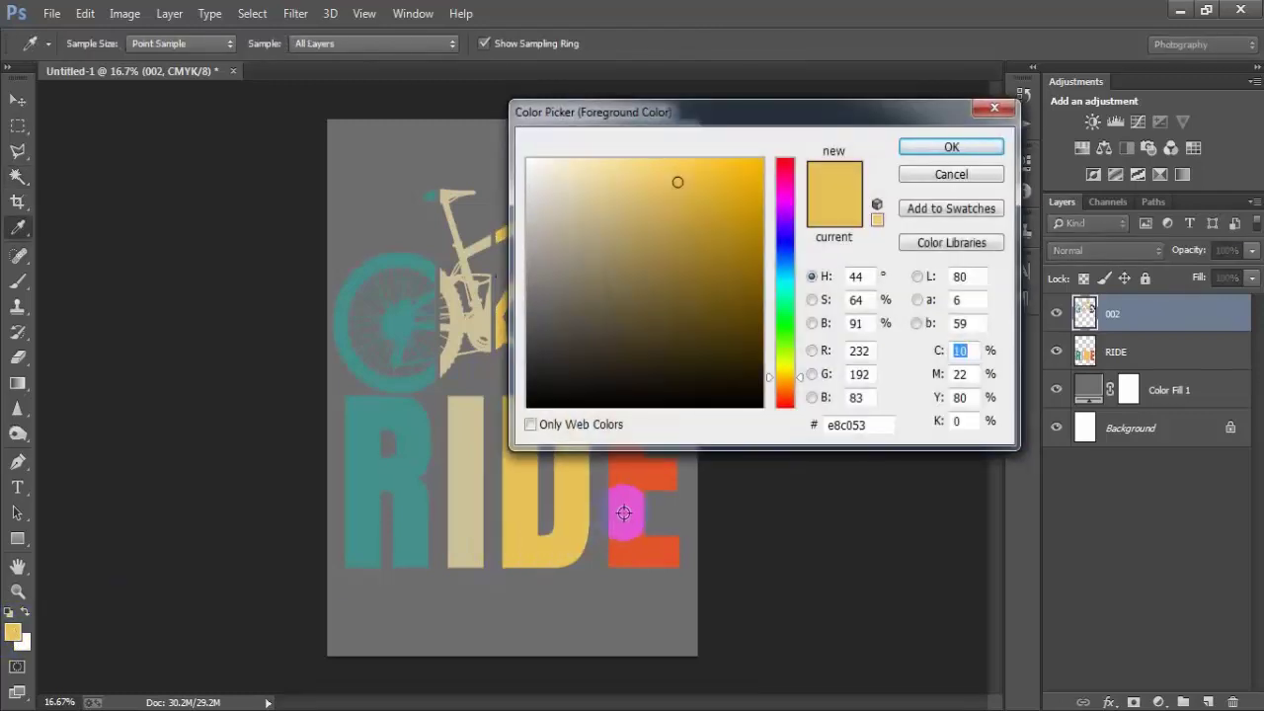
left_click(628, 514)
left_click(952, 148)
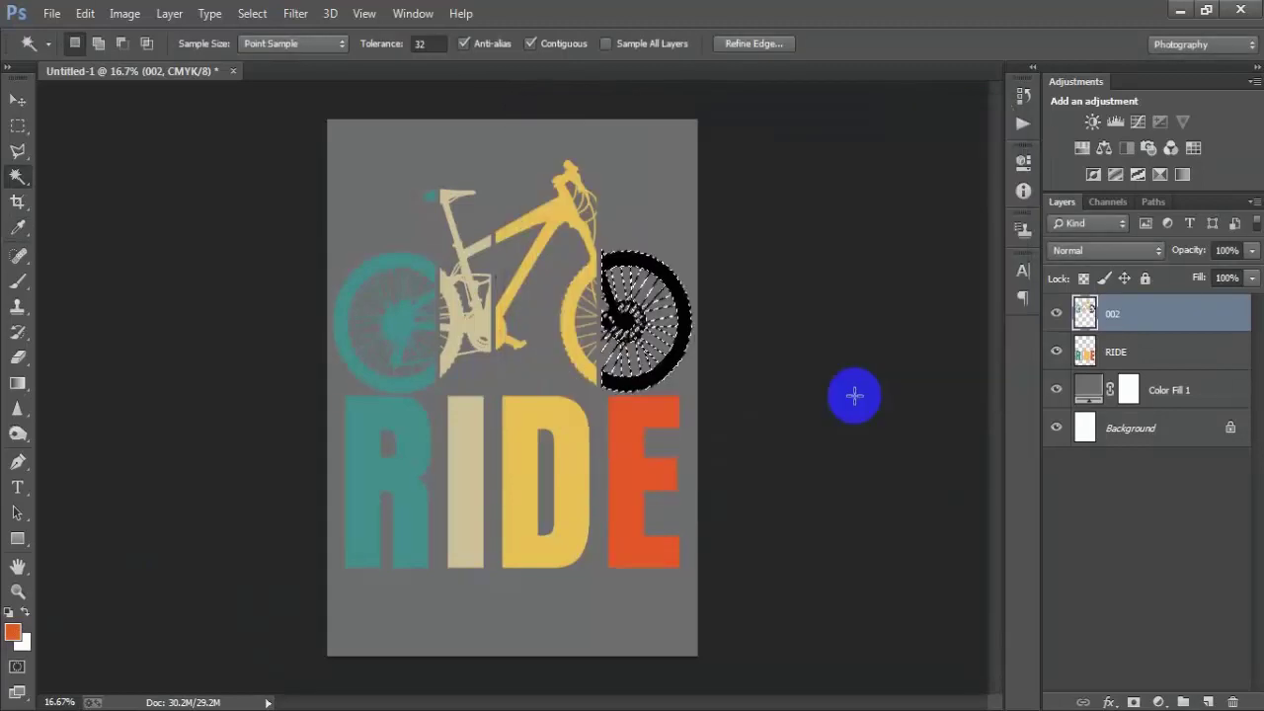
key("alt+BackSpace")
key("ctrl+d")
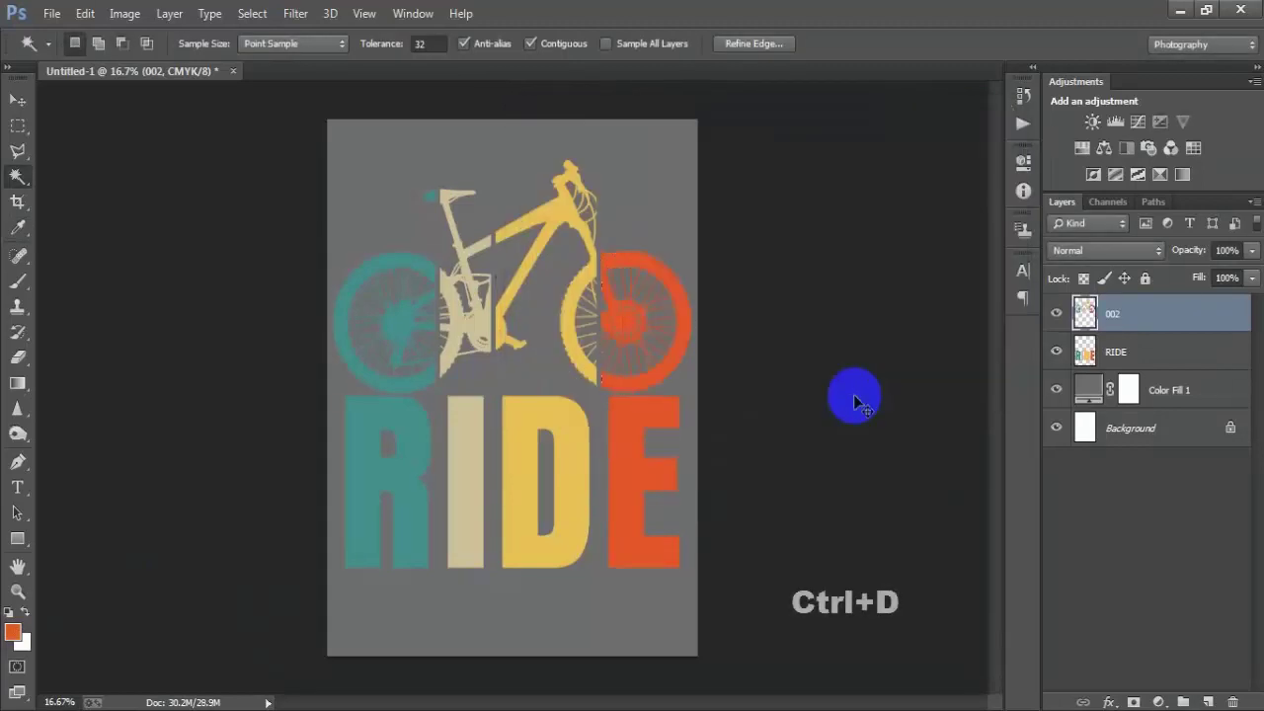
Step: Zoom in, select a stray dark sliver, and set the foreground to the seat's beige
scroll(601, 425, "up", 1)
scroll(601, 424, "up", 2)
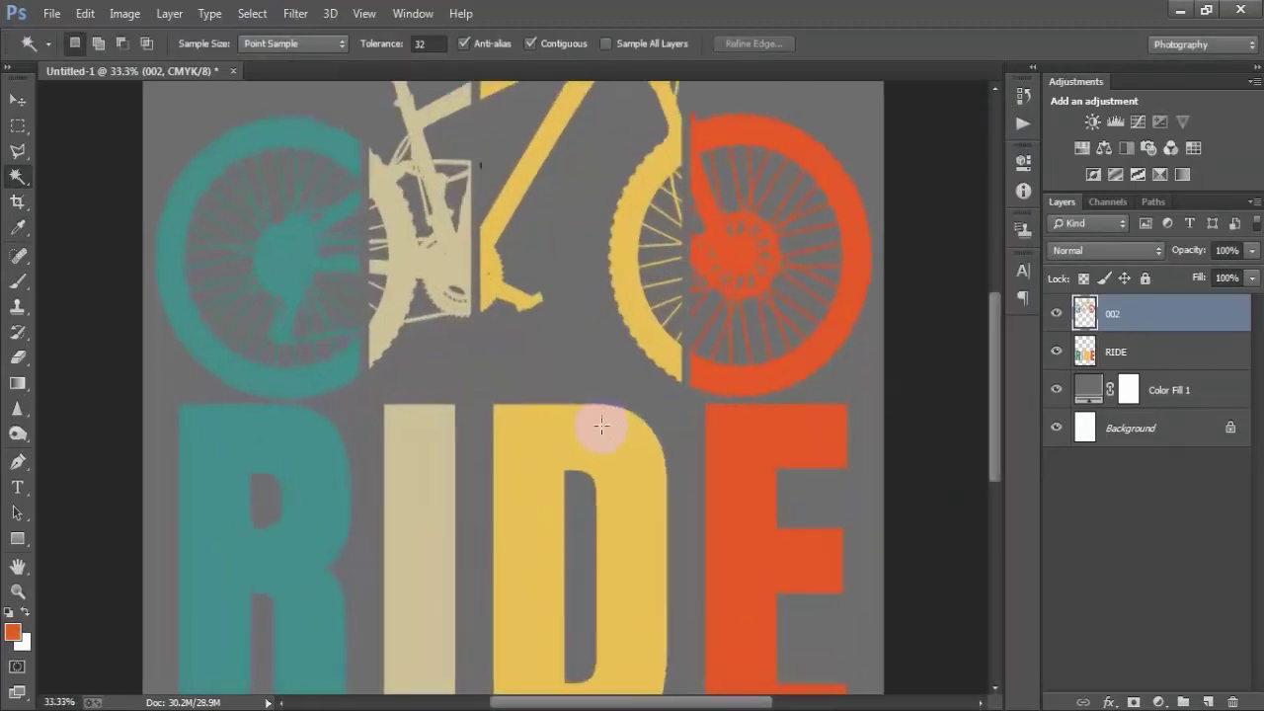
scroll(567, 158, "up", 1)
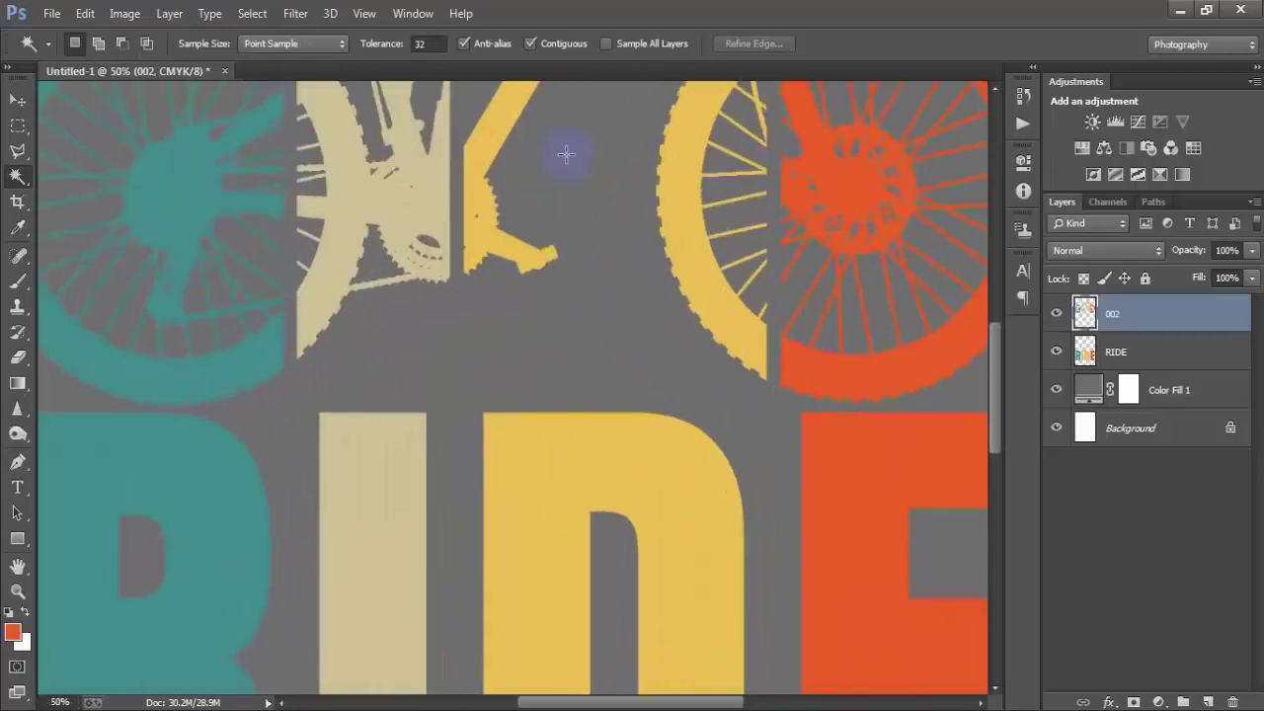
scroll(550, 234, "up", 2)
scroll(478, 227, "up", 1)
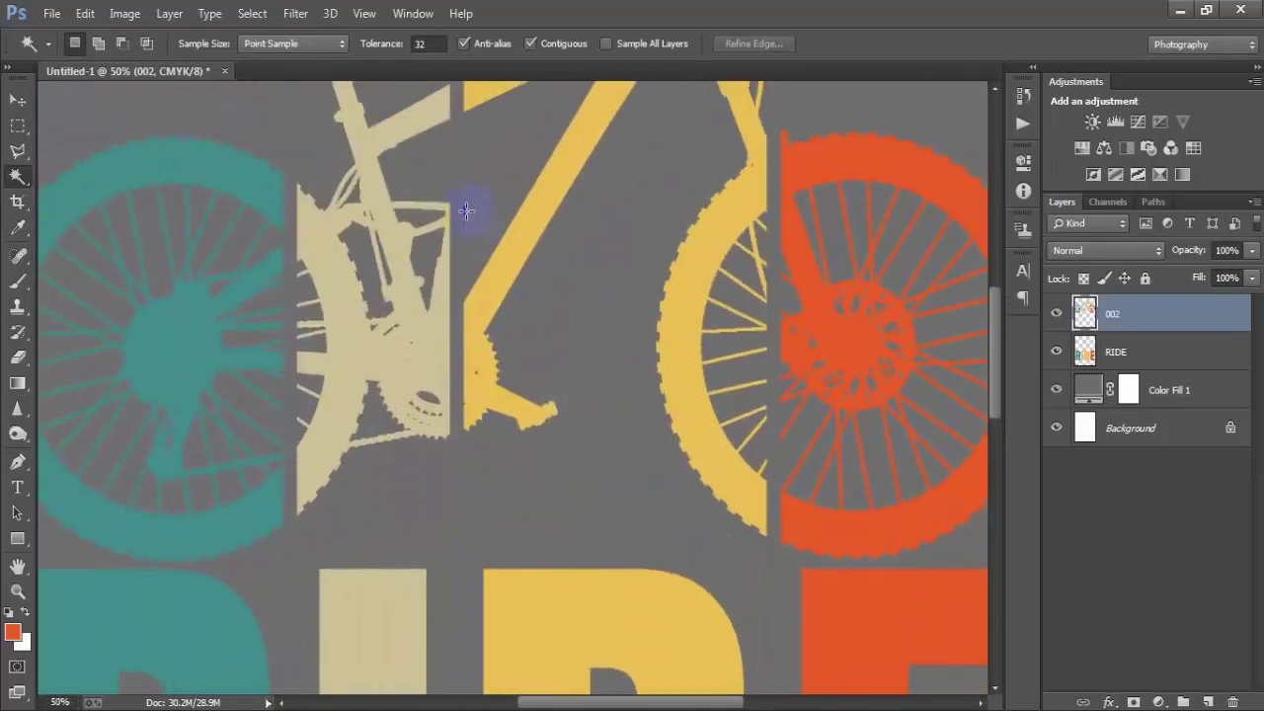
left_click(464, 209)
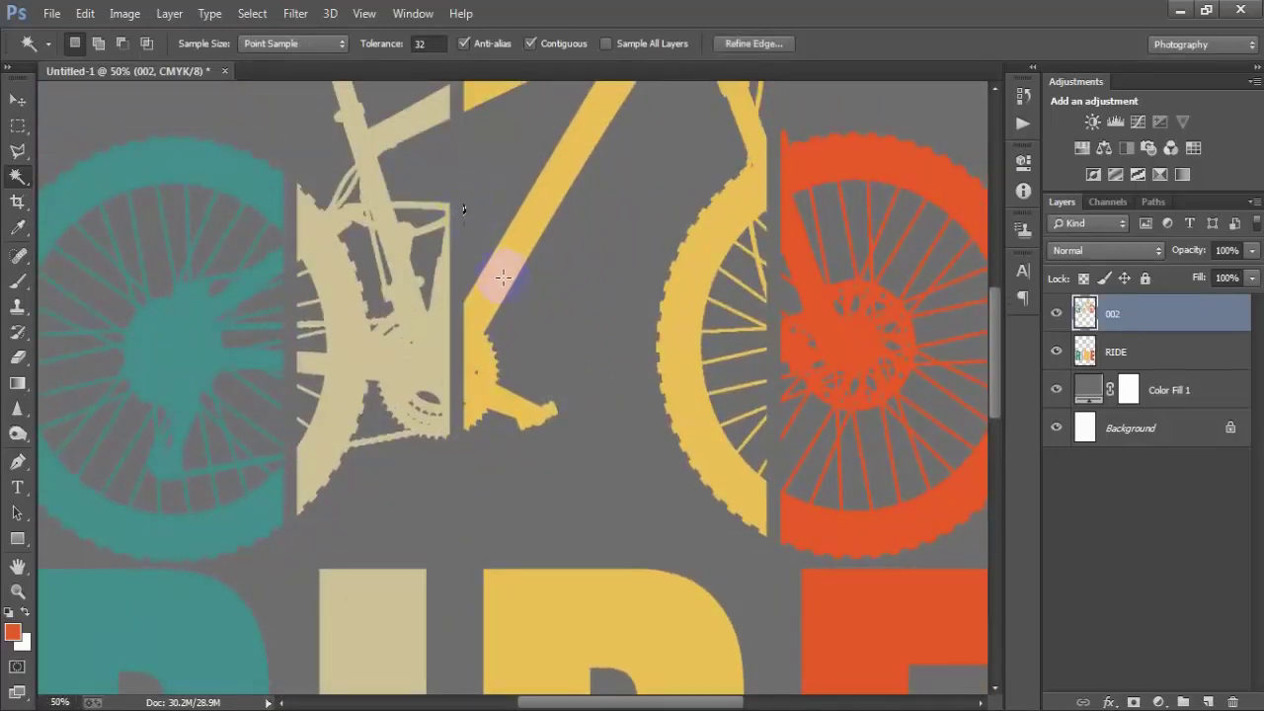
key("i")
left_click(14, 632)
left_click(355, 624)
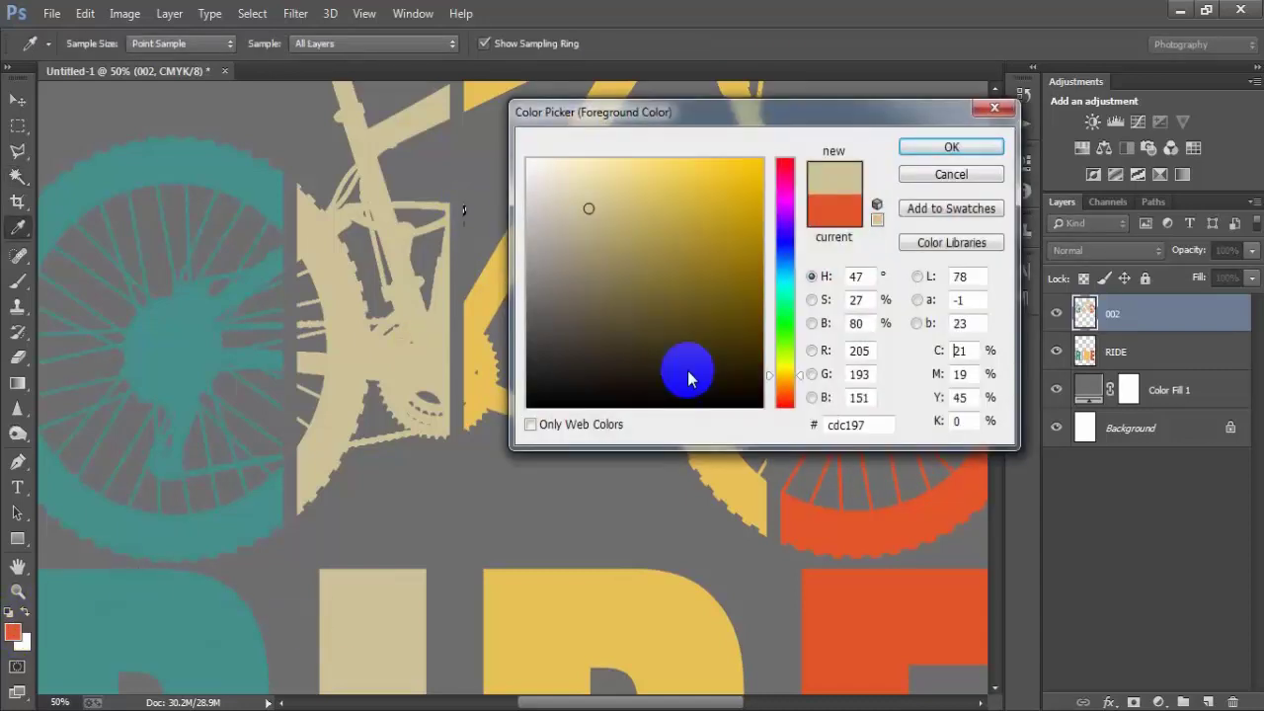
left_click(966, 150)
Step: Clean up the sliver at the beige-yellow junction, deselect, and zoom back out
key("w")
left_click(855, 344)
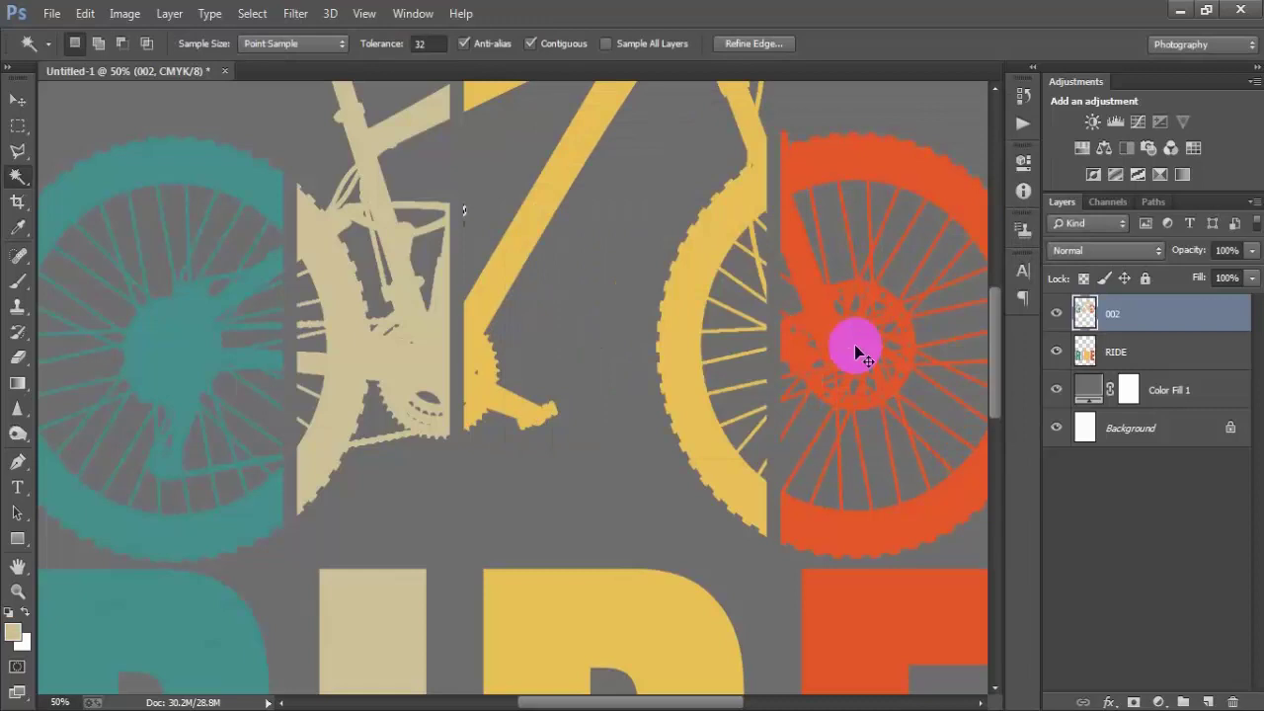
left_click(695, 239)
left_click_drag(531, 269, 428, 217)
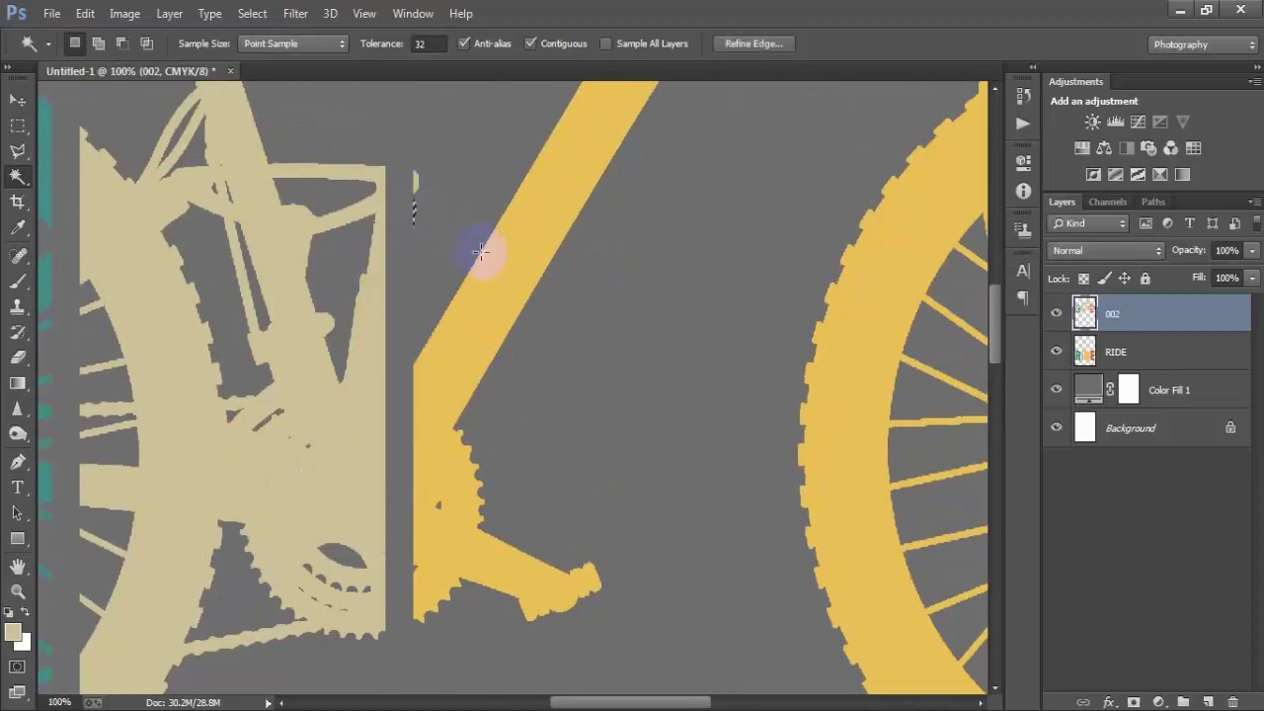
key("ctrl+d")
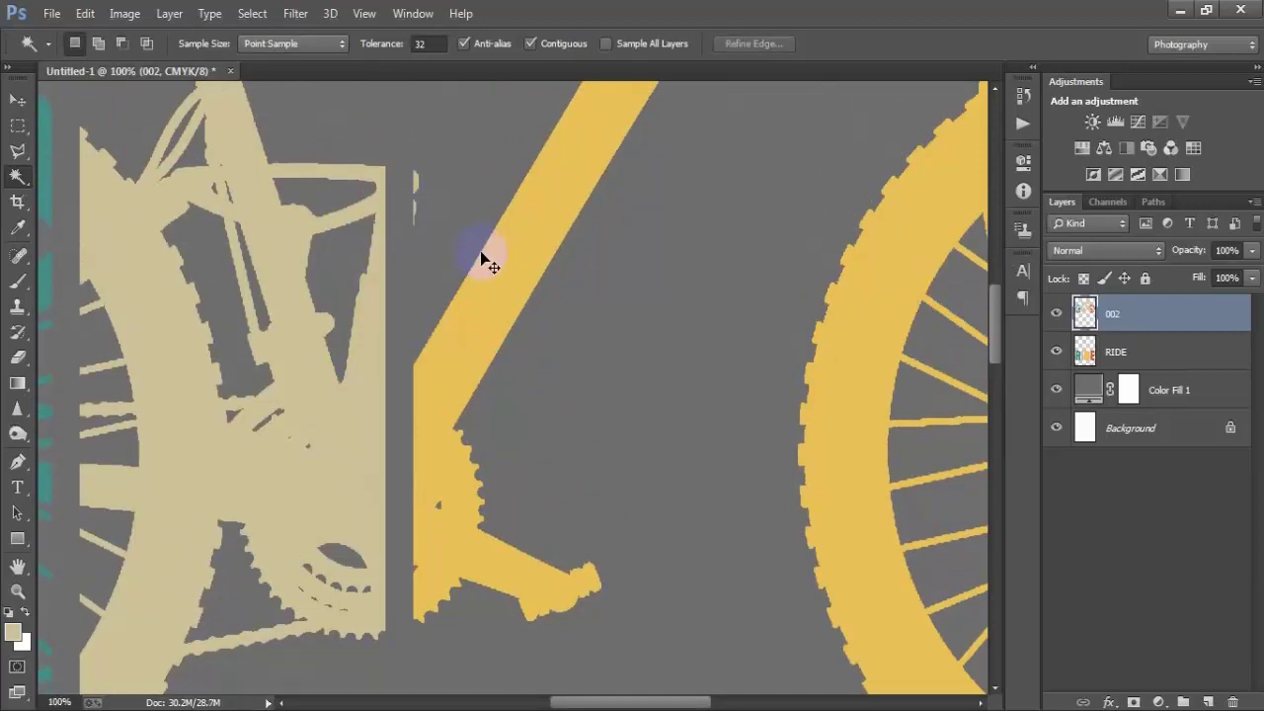
scroll(482, 256, "down", 2)
scroll(482, 256, "down", 2)
scroll(482, 256, "down", 1)
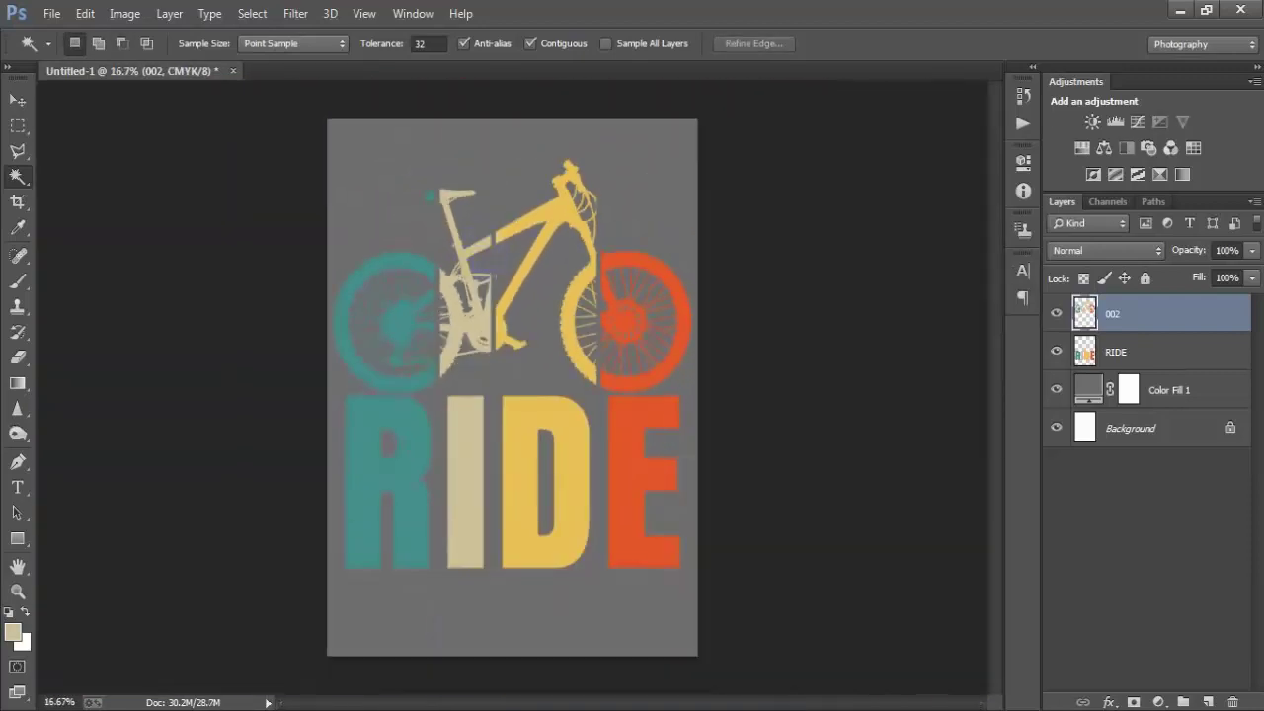
left_click(17, 100)
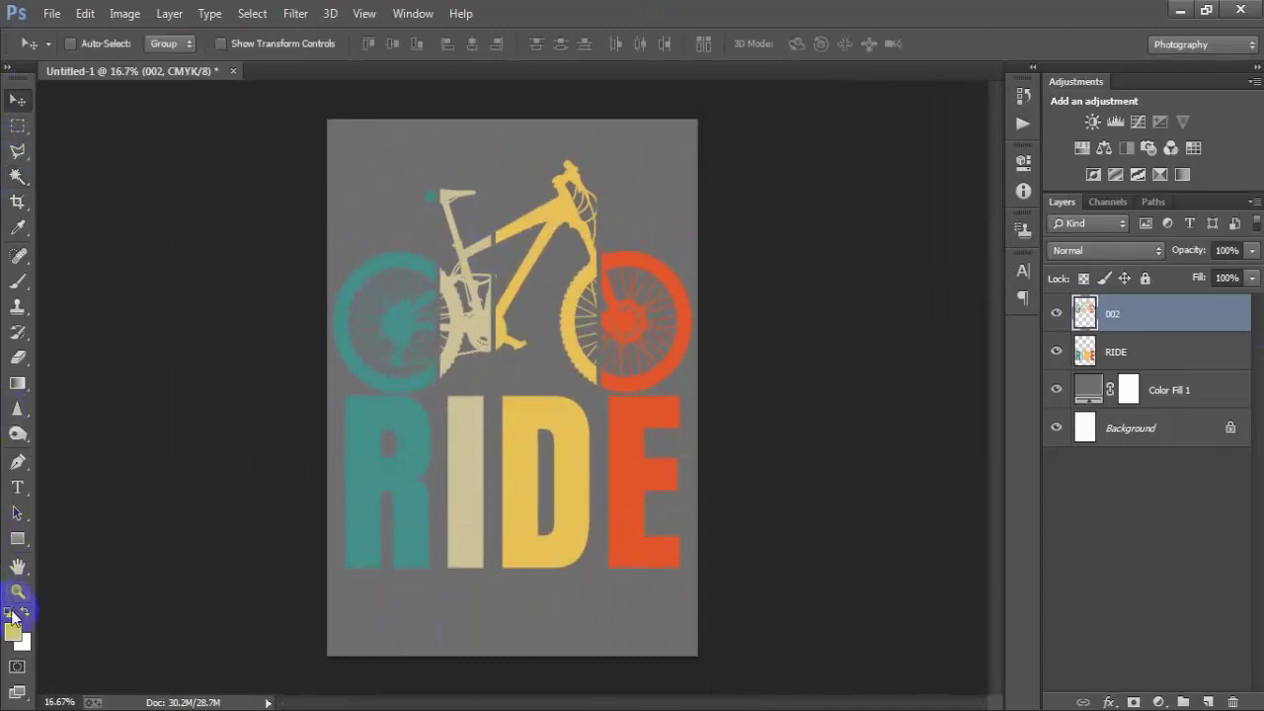
Step: Reset default colours, place linked image 004, shrink it, and move it bottom-left
left_click(12, 614)
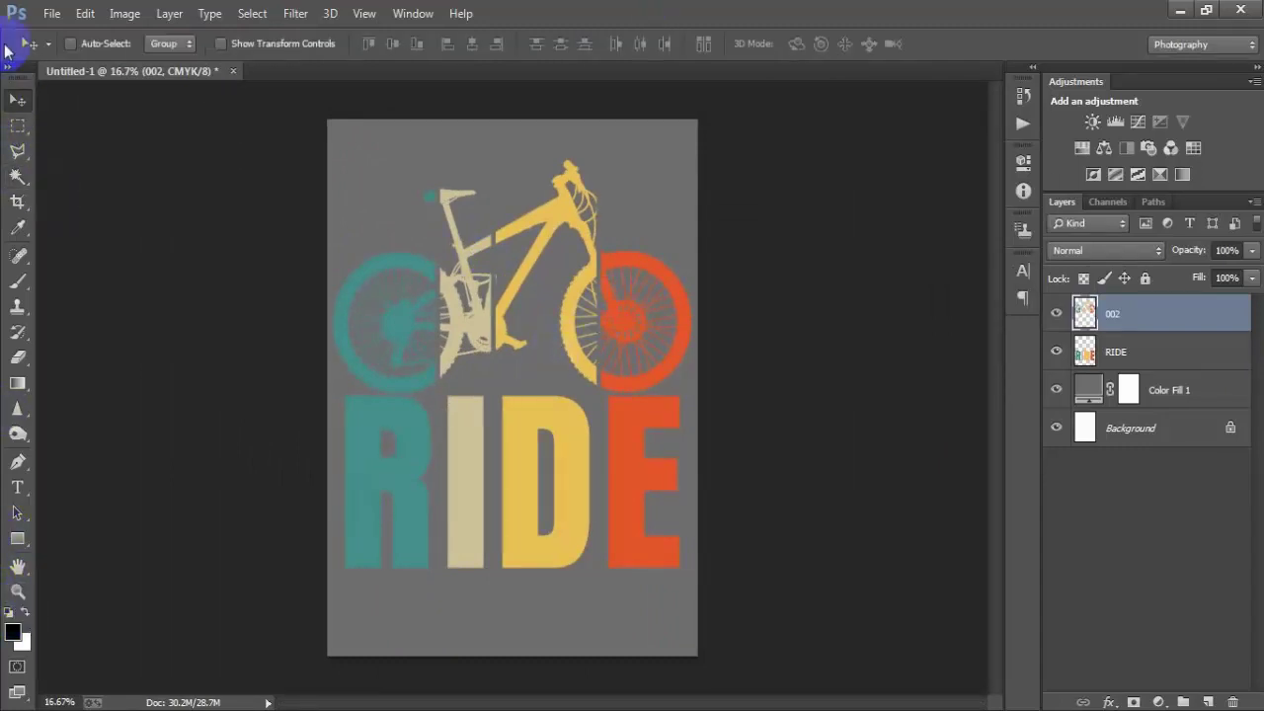
left_click(51, 13)
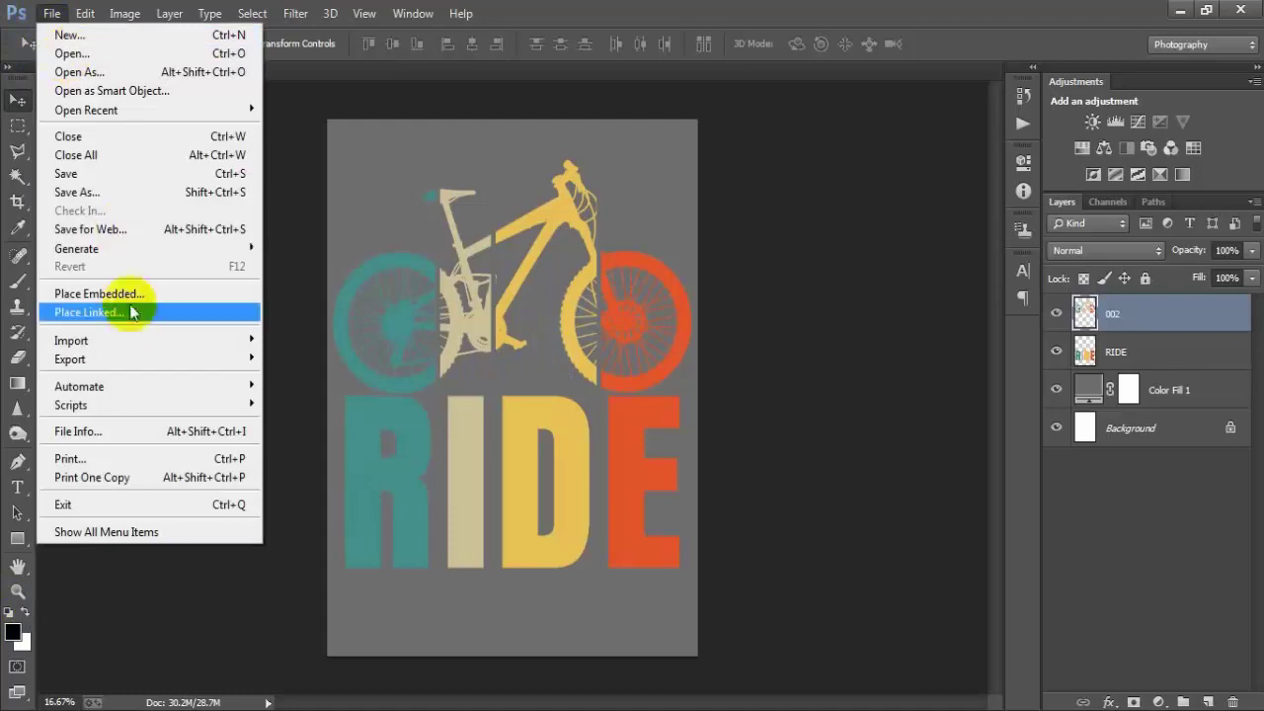
left_click(132, 312)
left_click(769, 158)
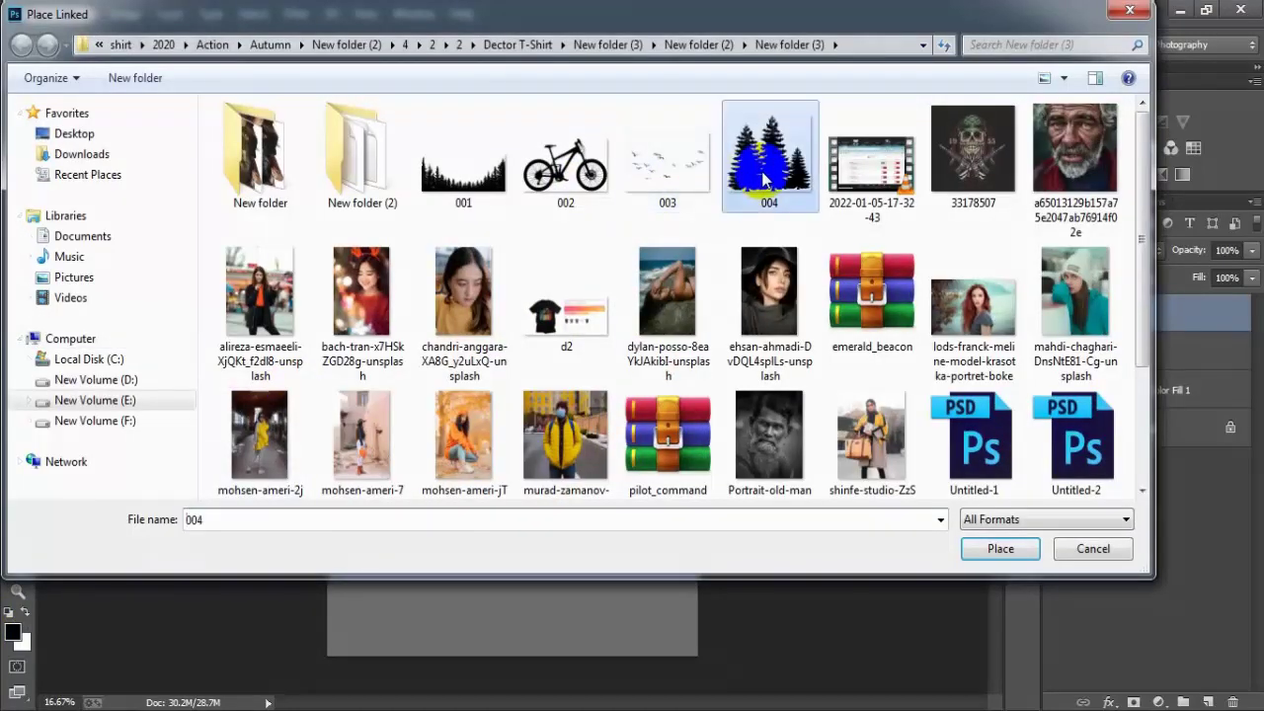
left_click(997, 548)
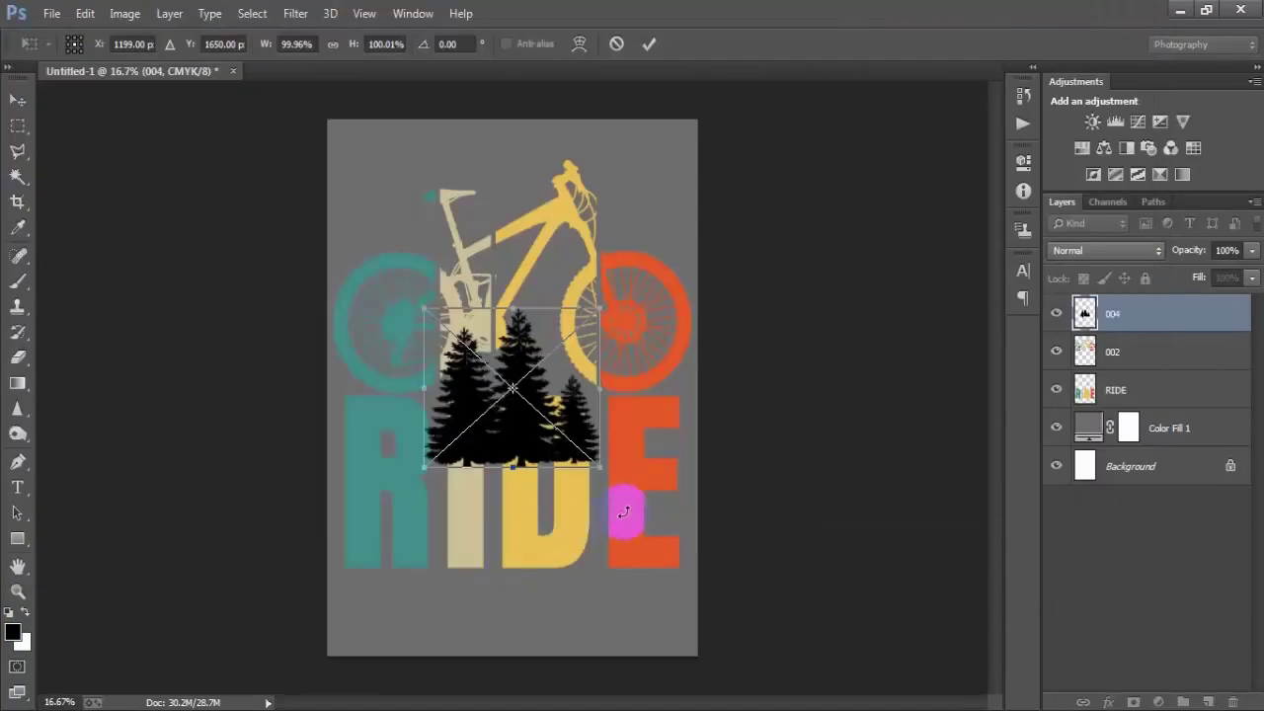
left_click_drag(599, 465, 563, 406)
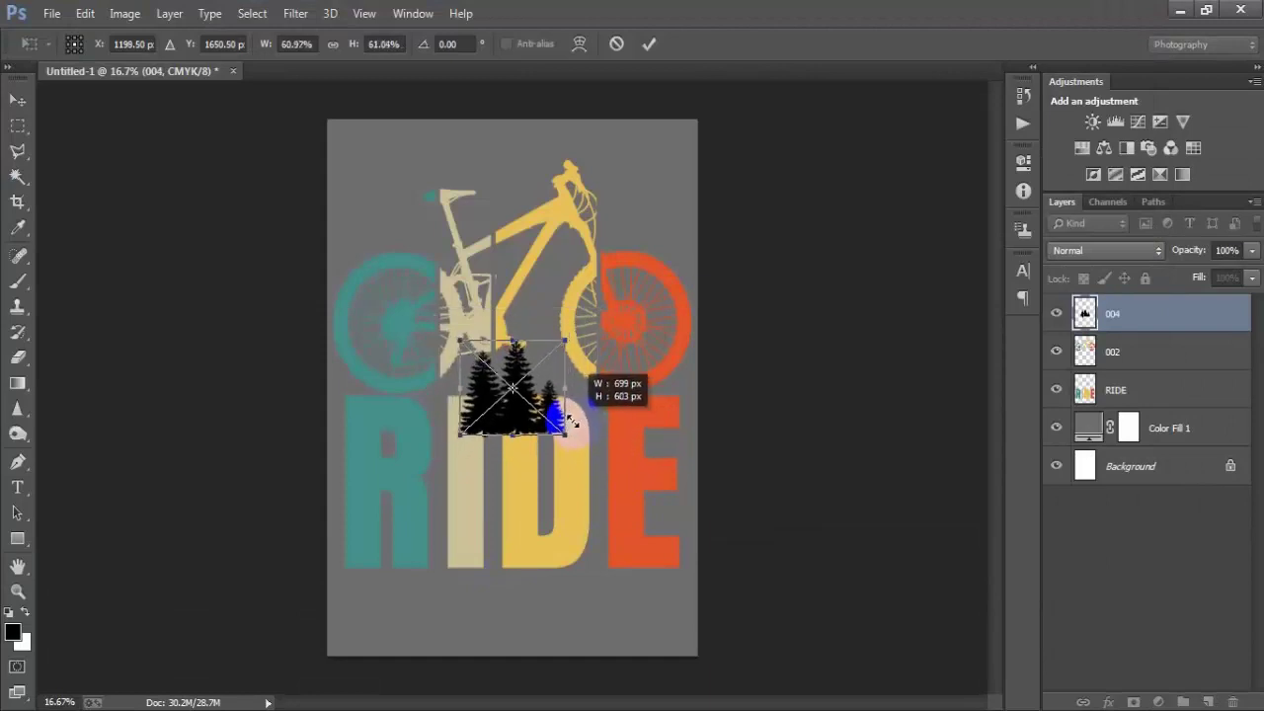
left_click(649, 43)
mouse_move(519, 388)
left_mouse_down()
mouse_move(370, 568)
mouse_move(365, 558)
left_mouse_up()
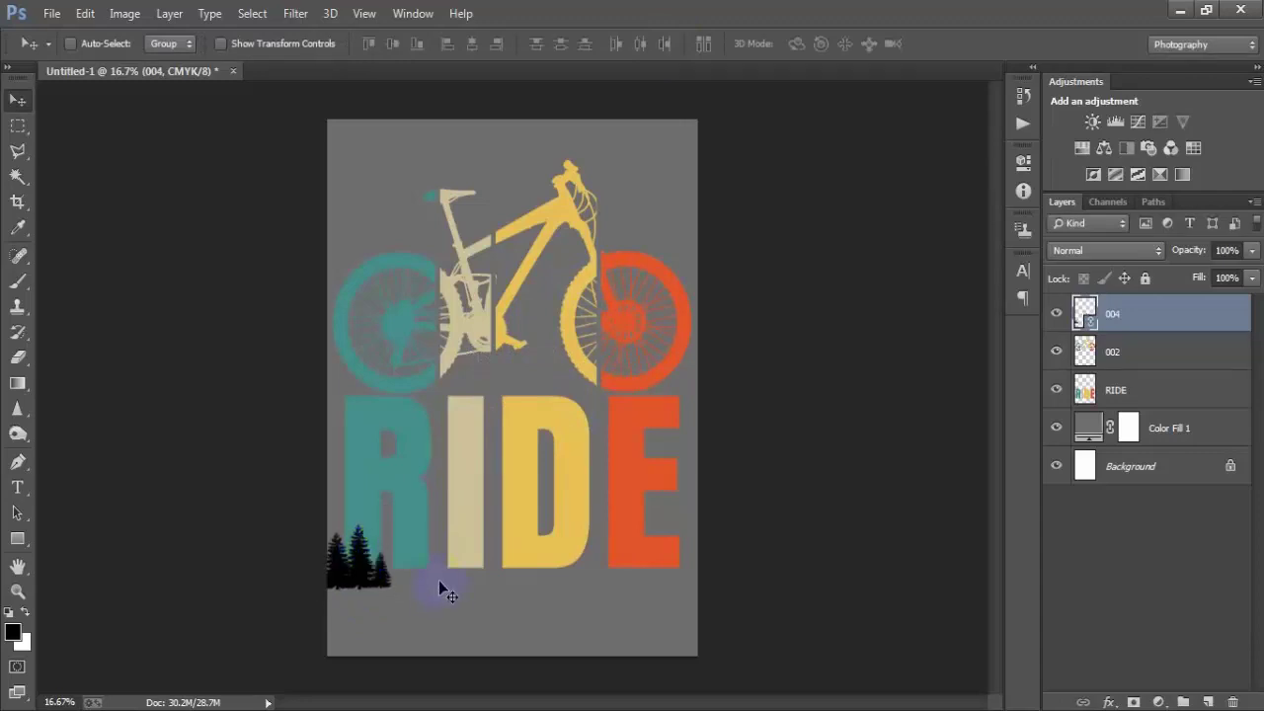
Step: Nudge the trees into place and duplicate them several times along the letters
key("Right")
key("Right")
key("Right")
key("Right")
key("Right")
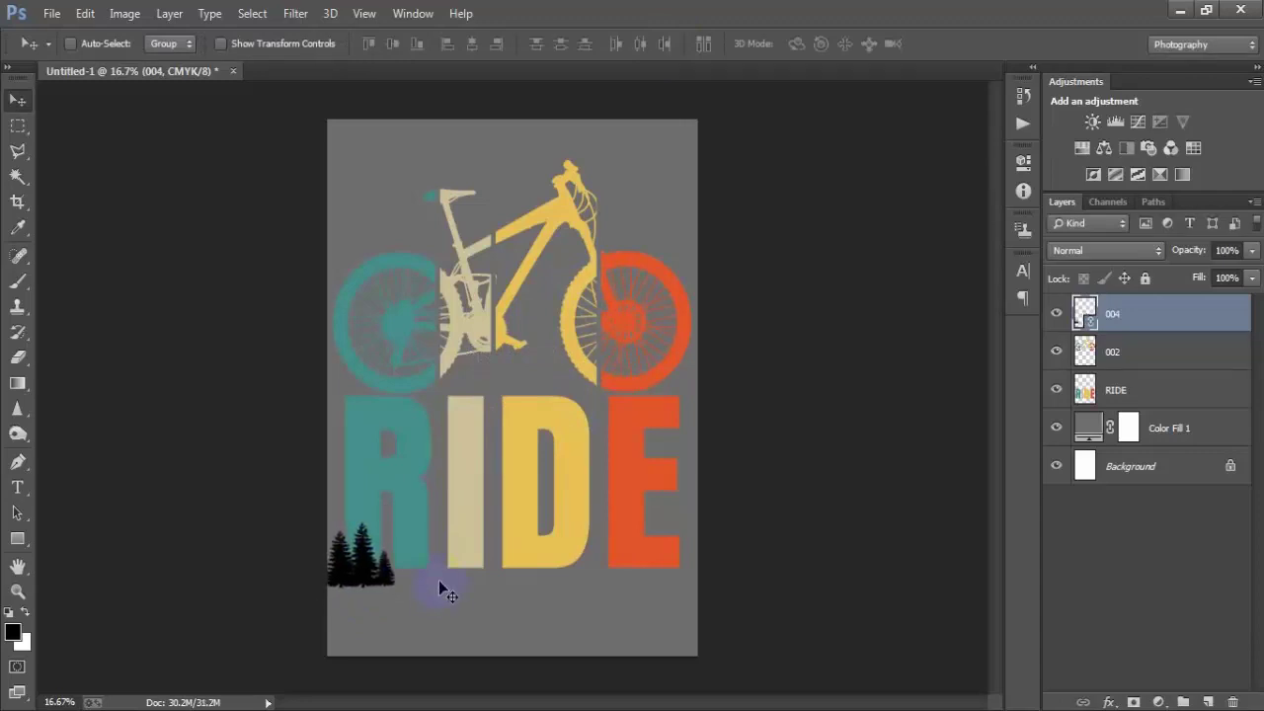
key("shift+Up")
key("shift+Up")
key("shift+Up")
key("shift+Up")
key("shift+Up")
key("shift+Up")
key("shift+Up")
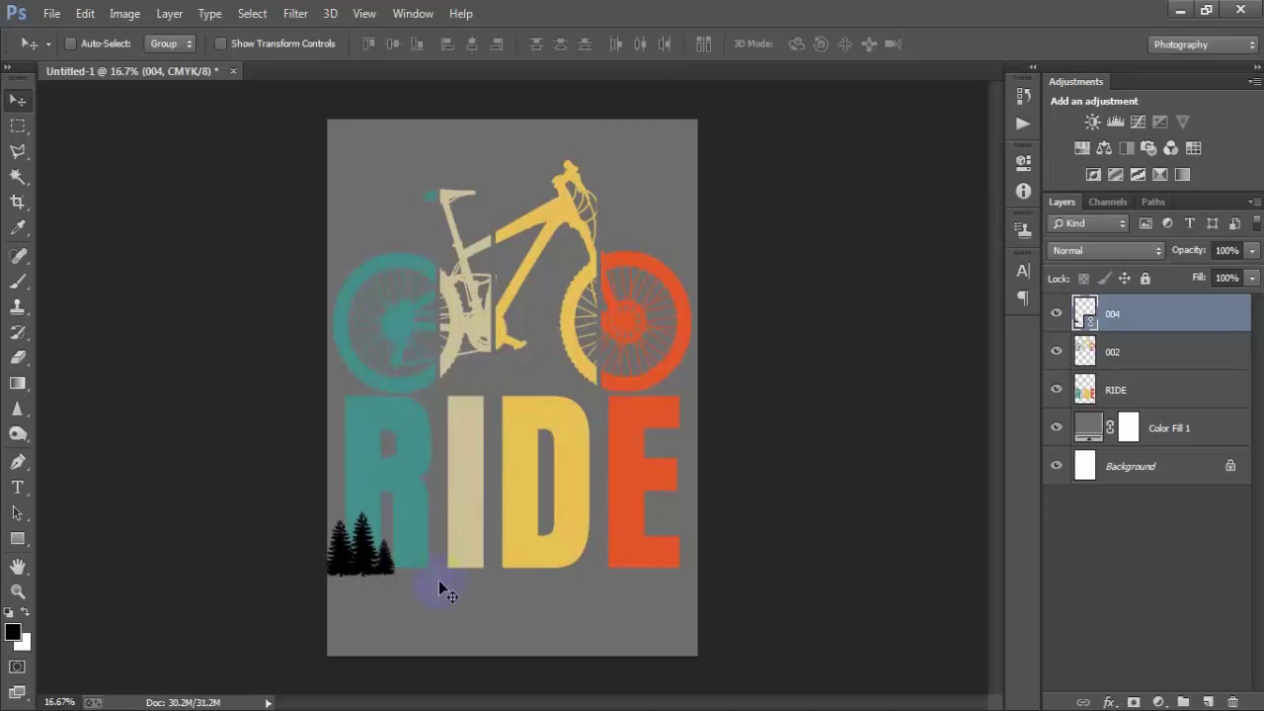
key("shift+Up")
key("shift+Up")
key("ctrl+j")
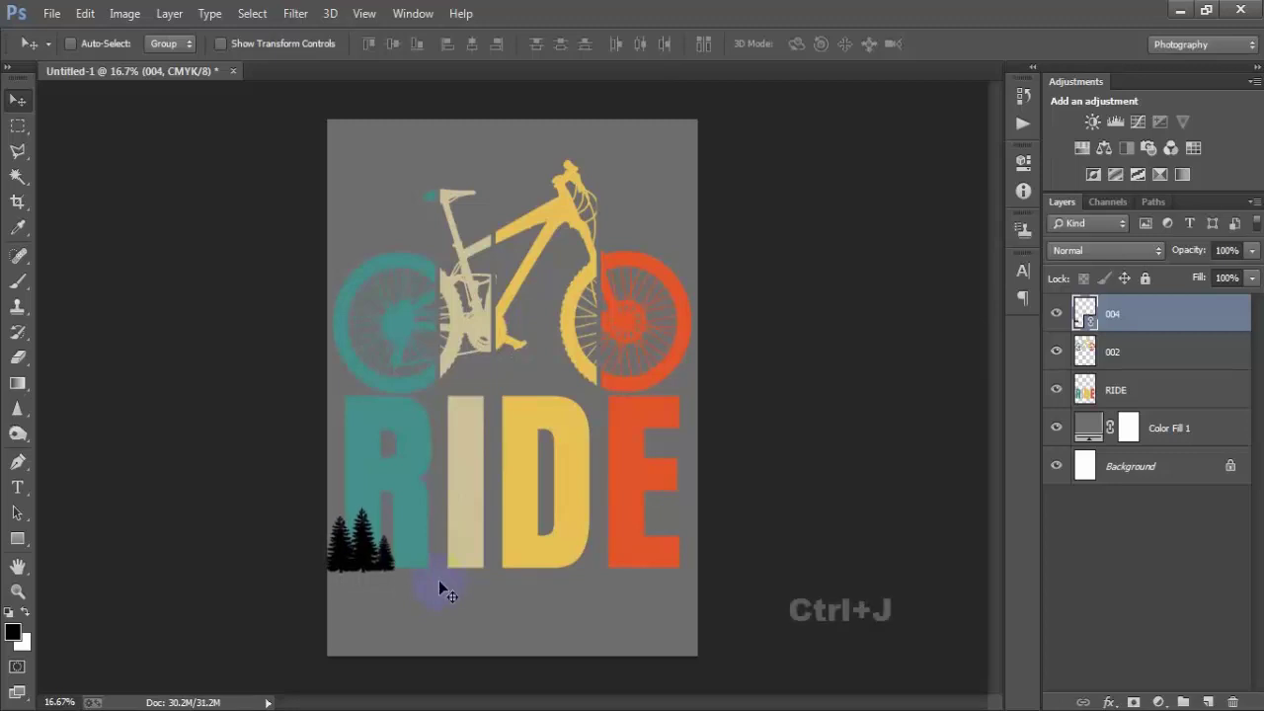
mouse_move(439, 583)
left_mouse_down()
mouse_move(358, 570)
mouse_move(418, 574)
left_mouse_up()
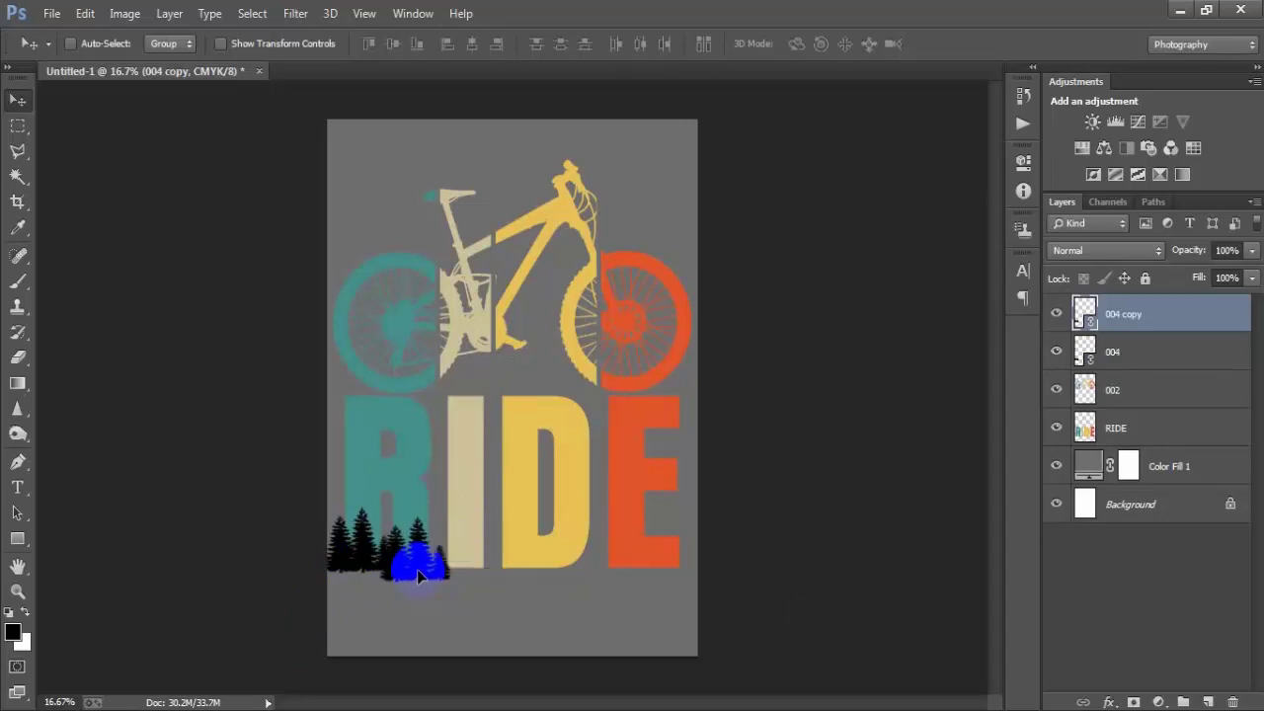
key("ctrl+j")
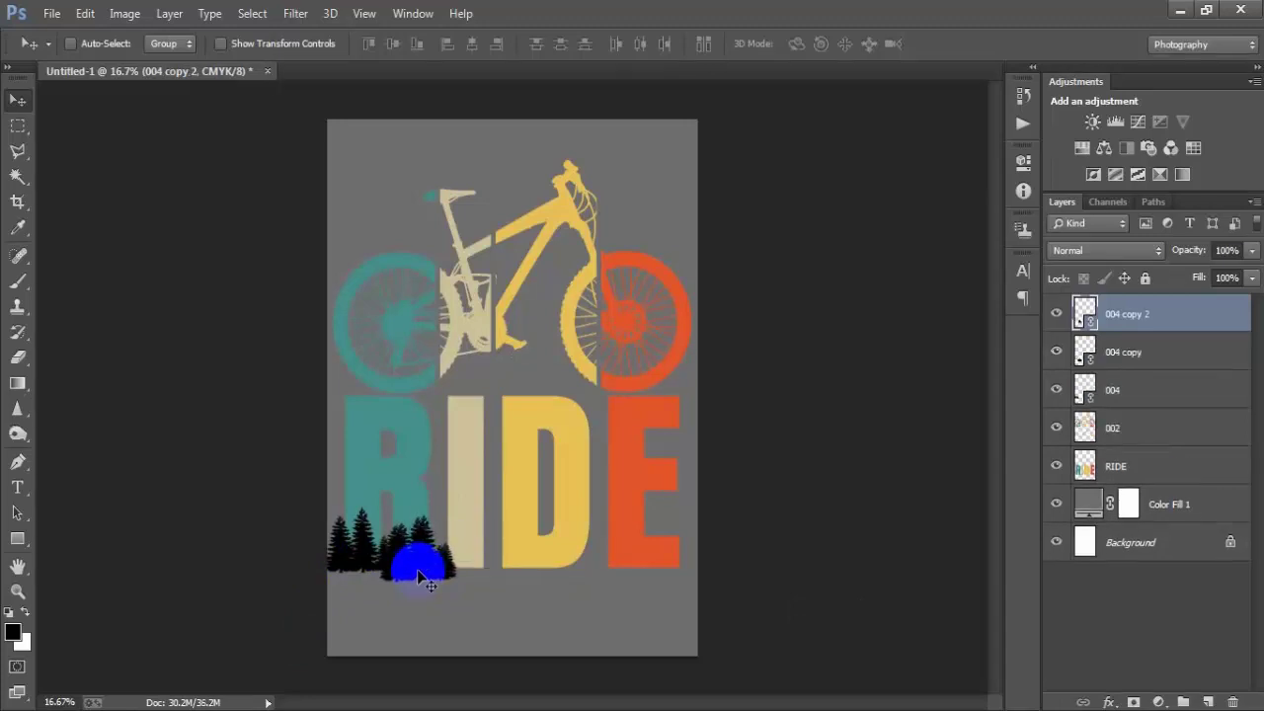
key("ctrl+j")
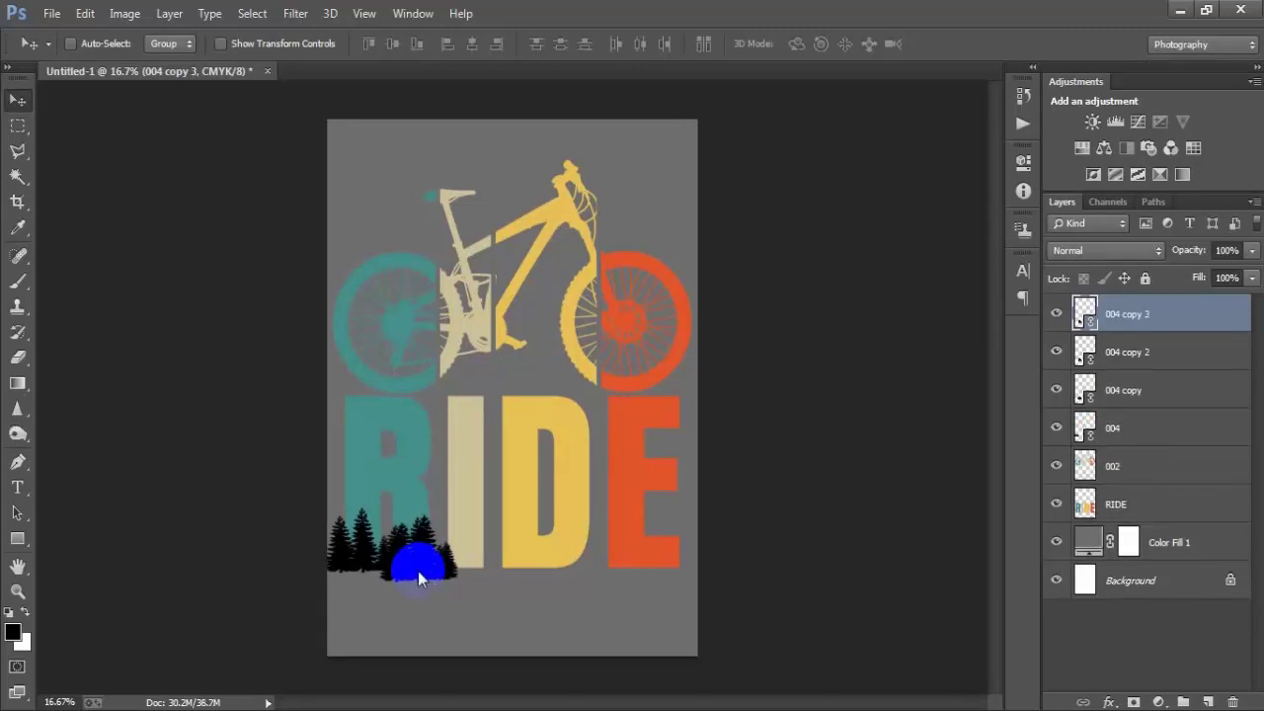
mouse_move(418, 574)
left_mouse_down()
mouse_move(441, 575)
mouse_move(424, 575)
left_mouse_up()
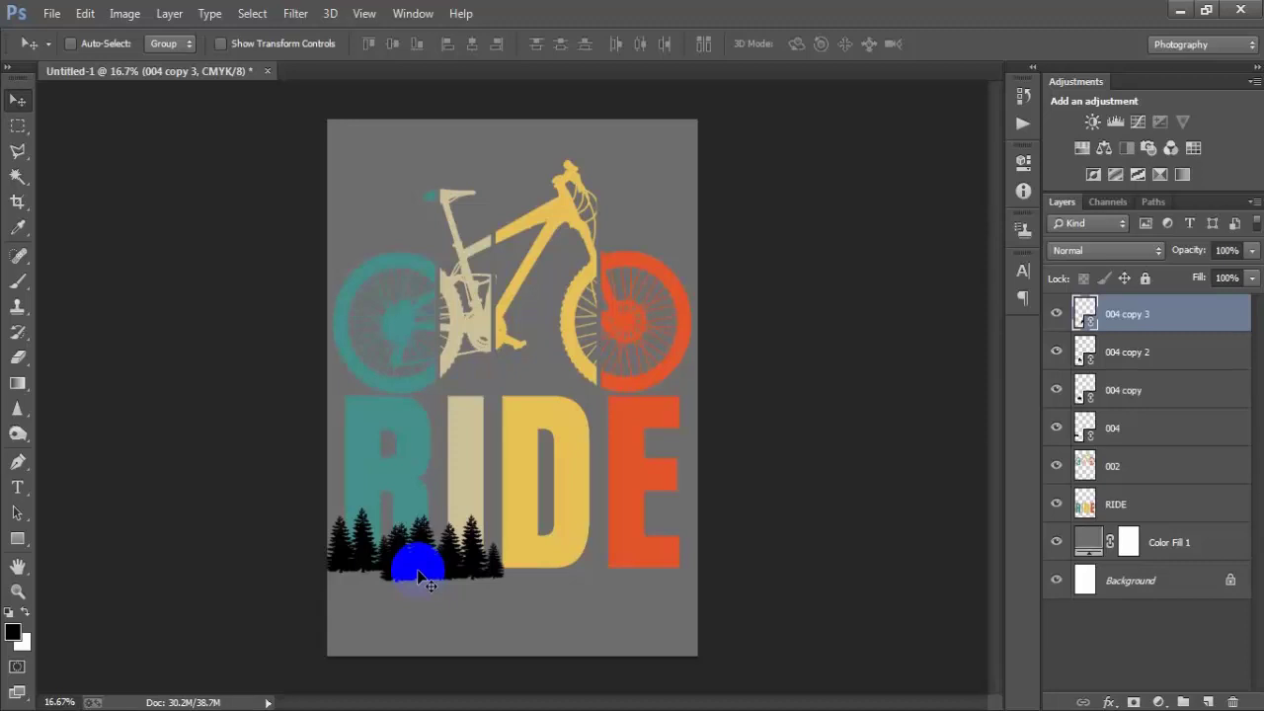
key("ctrl+j")
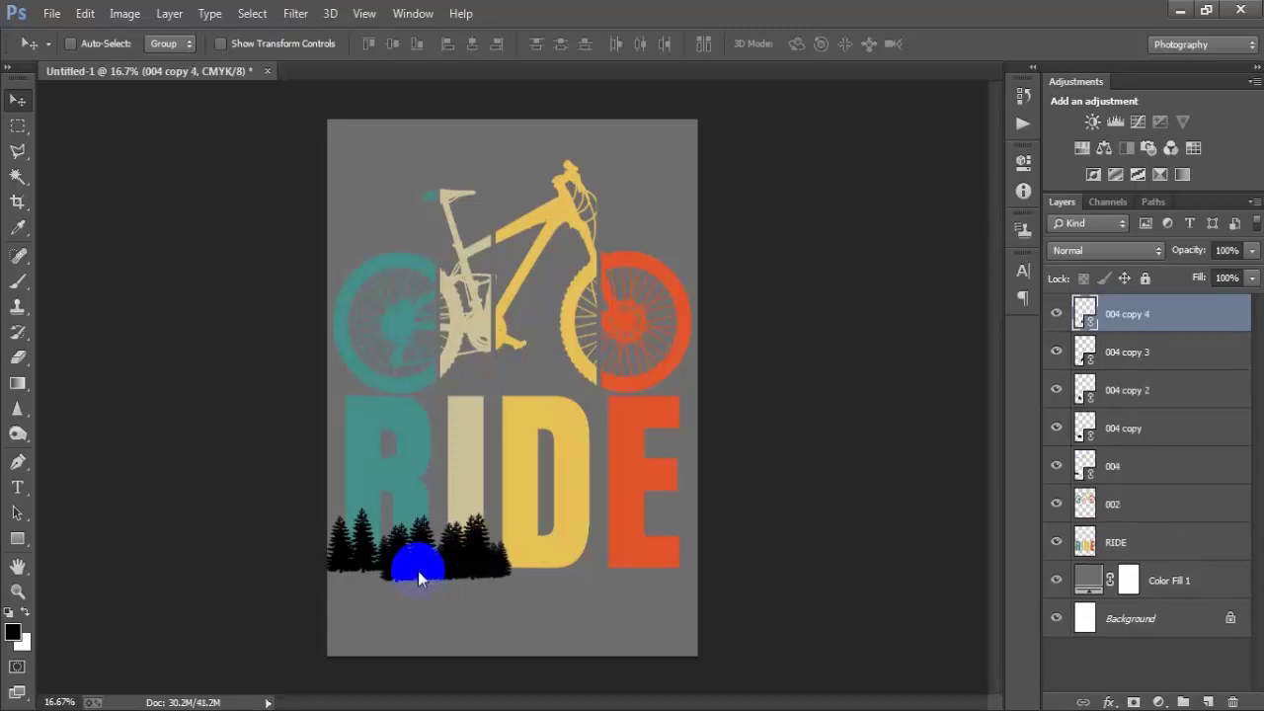
left_click_drag(418, 573, 421, 574)
Step: Add two more tree copies shifted right and shrink the latest copy slightly
key("ctrl+j")
key("shift+Right")
key("shift+Right")
key("shift+Right")
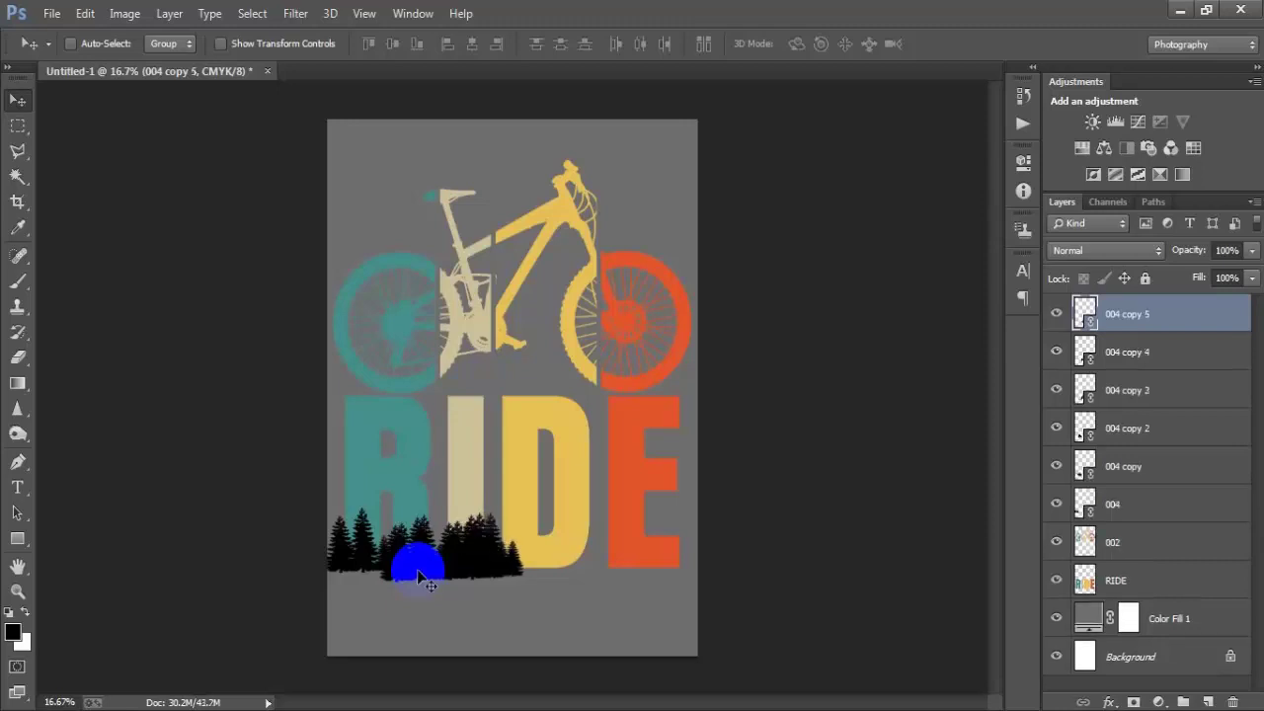
key("shift+Right")
key("shift+Right")
key("shift+Right")
key("shift+Right")
key("shift+Right")
key("shift+Right")
key("shift+Right")
key("shift+Right")
key("shift+Right")
key("shift+Right")
key("shift+Right")
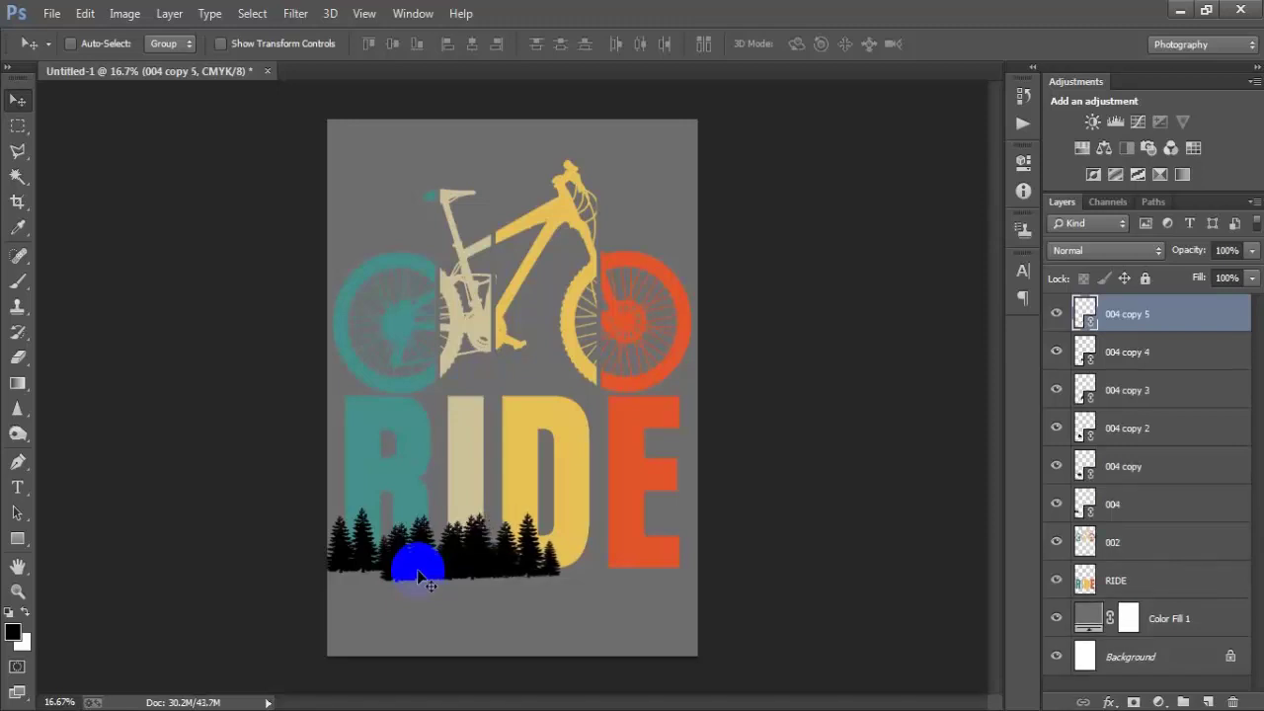
key("shift+Right")
key("shift+Right")
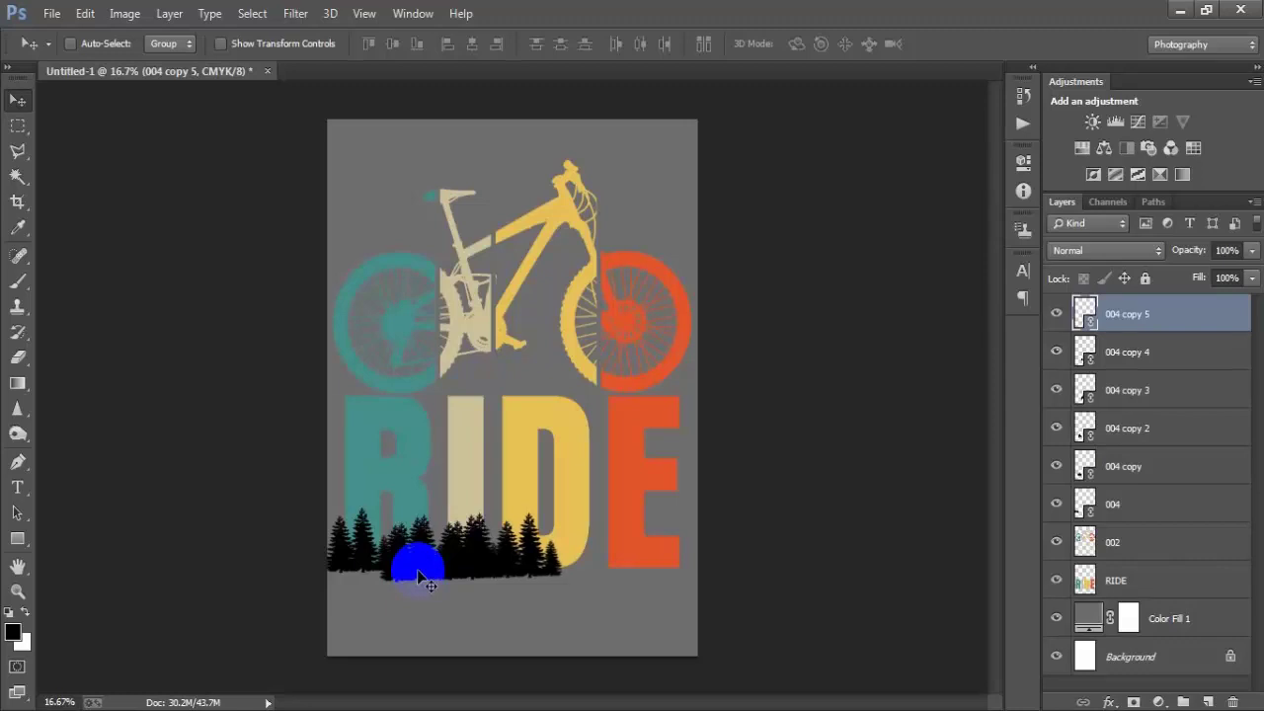
key("ctrl+j")
key("shift+Right")
key("shift+Right")
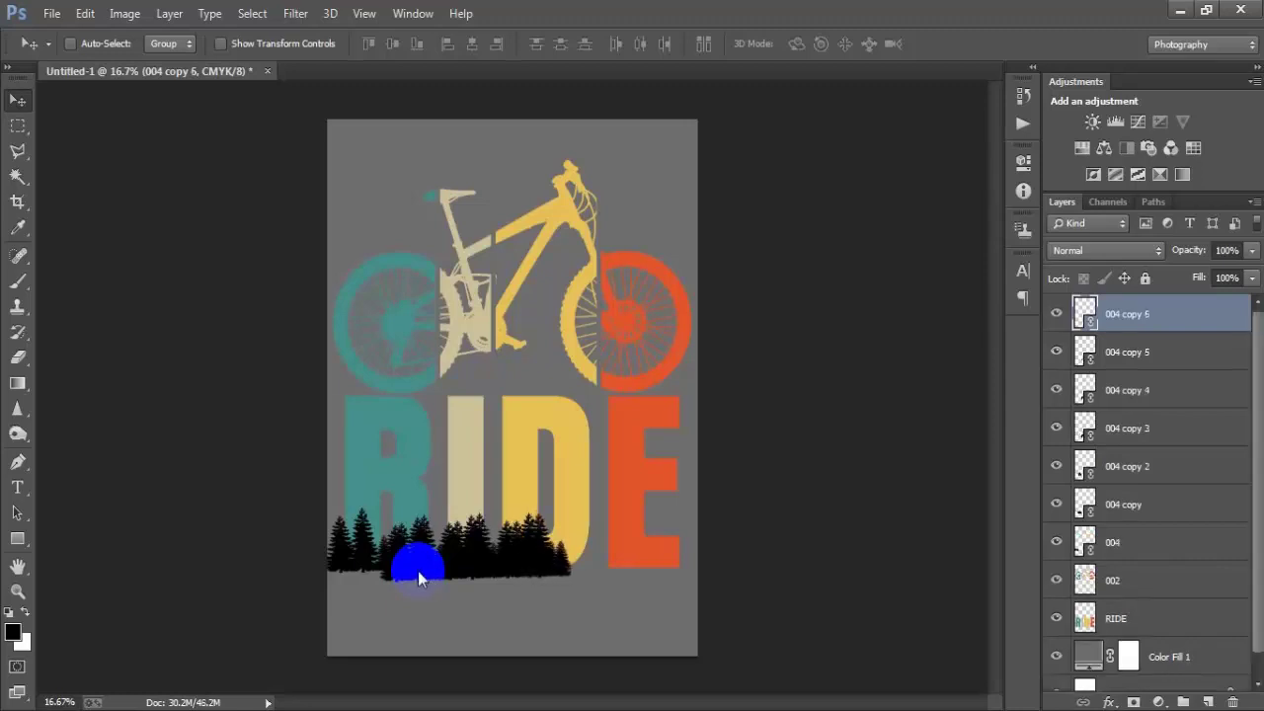
key("shift+Right")
key("shift+Right")
key("shift+Right")
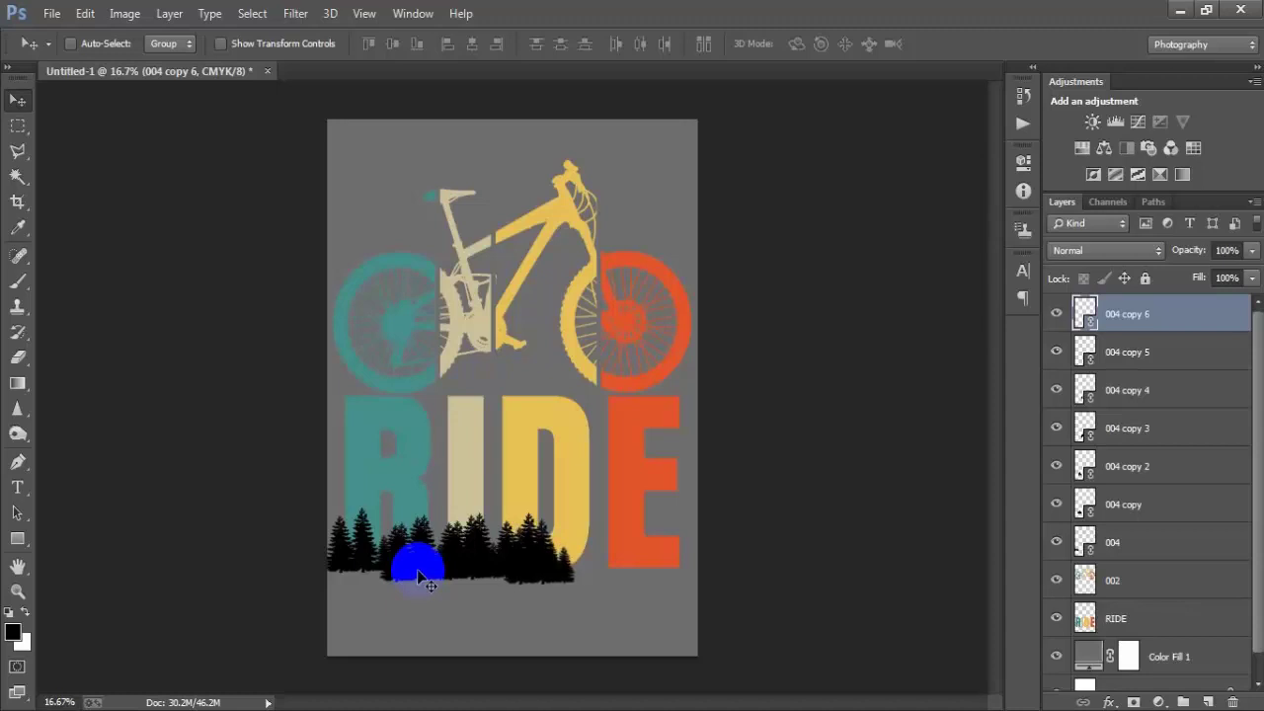
key("ctrl+t")
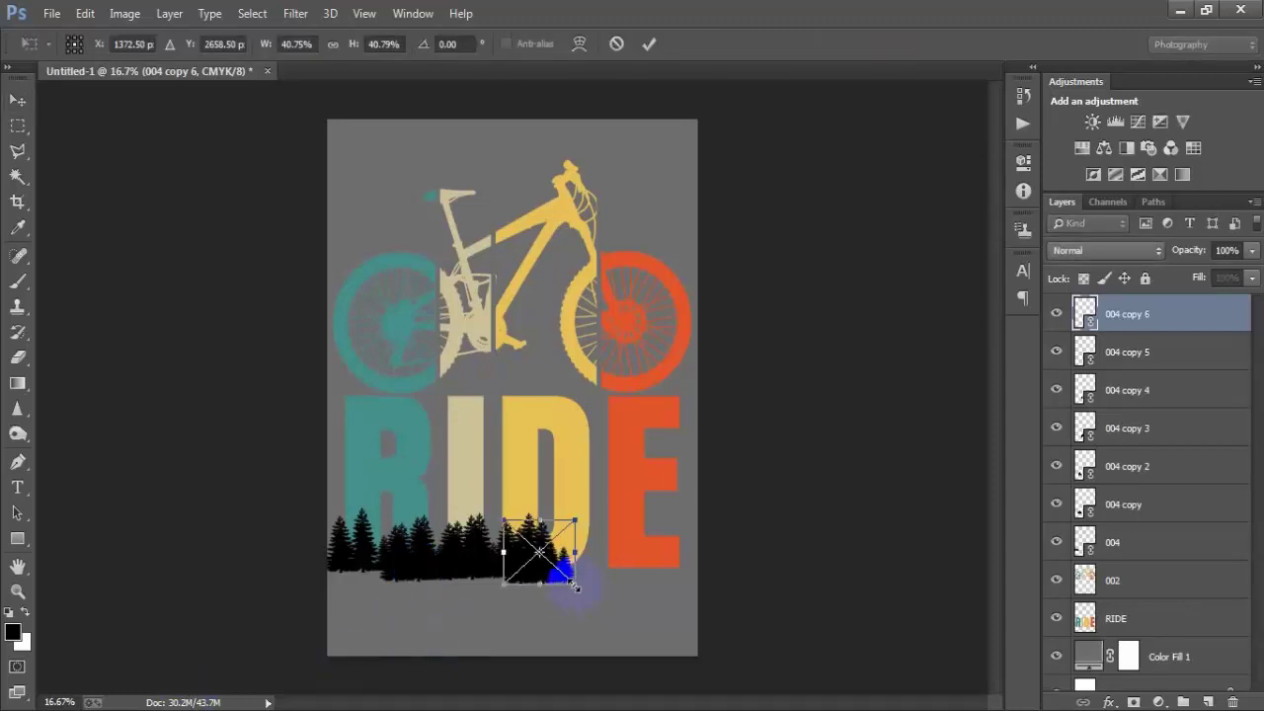
left_click_drag(575, 584, 568, 578)
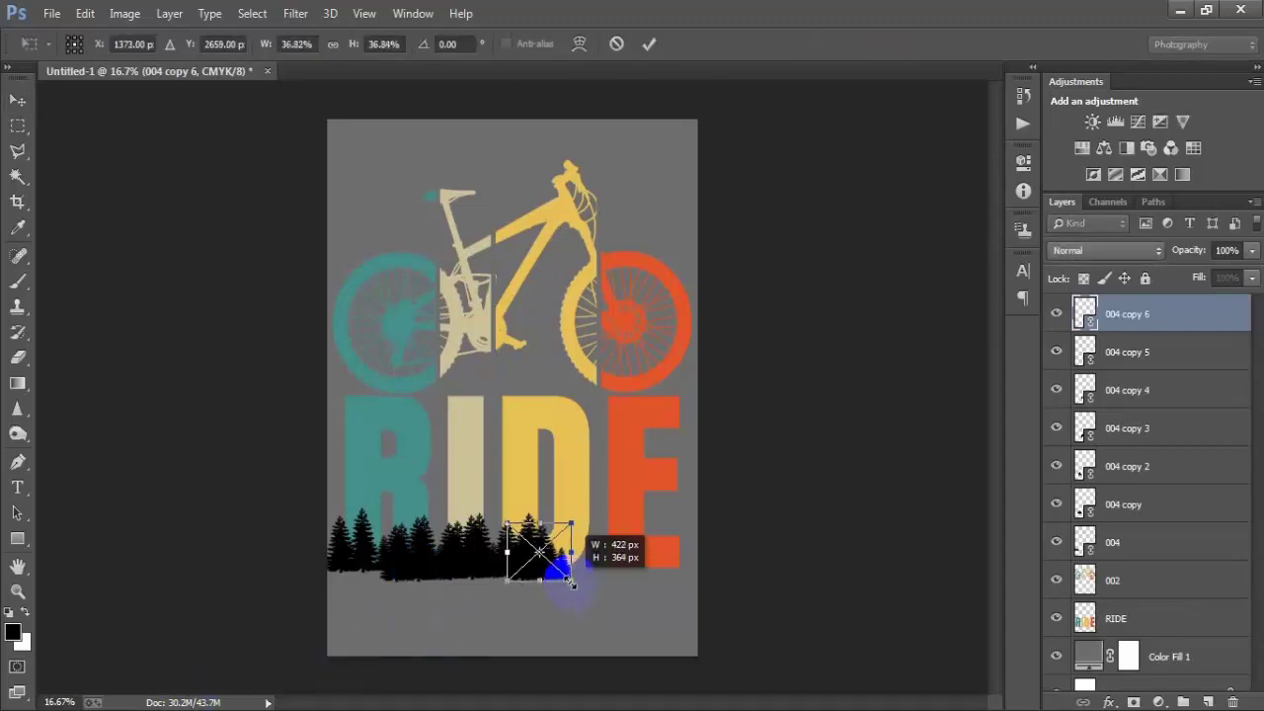
left_click(647, 43)
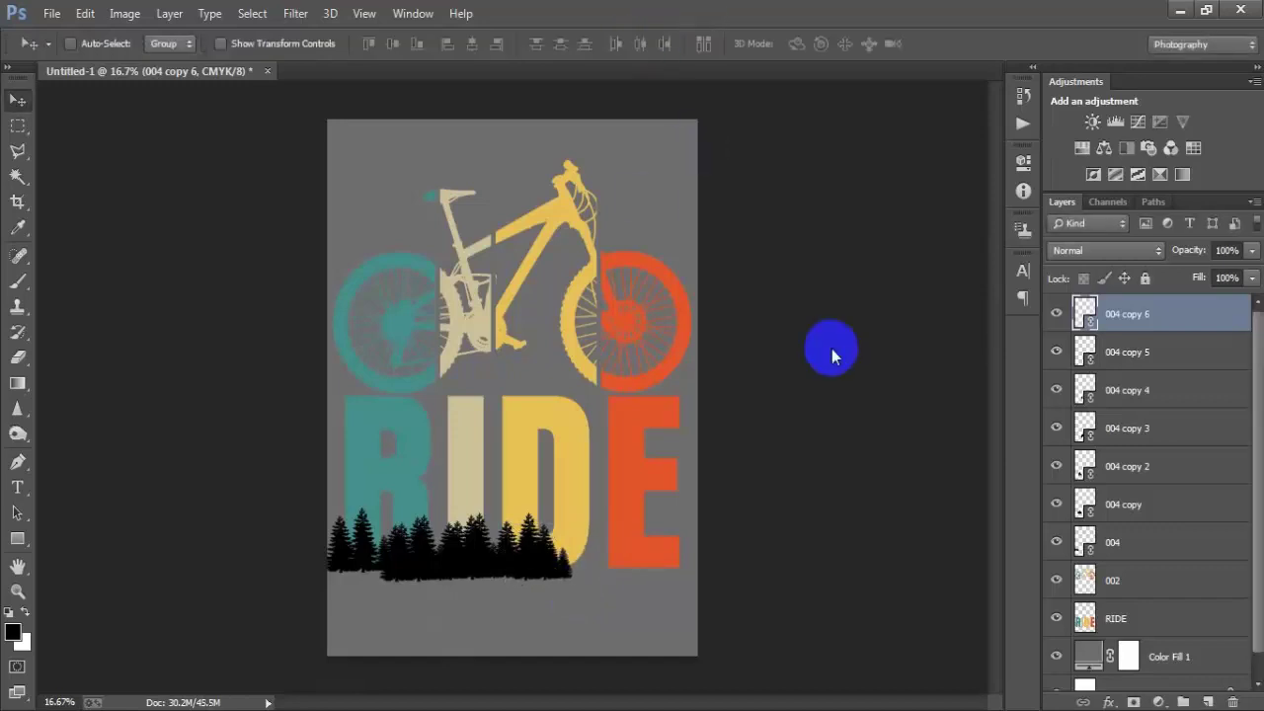
Step: Duplicate the smaller trees twice, extending the row right toward the E
key("ctrl+j")
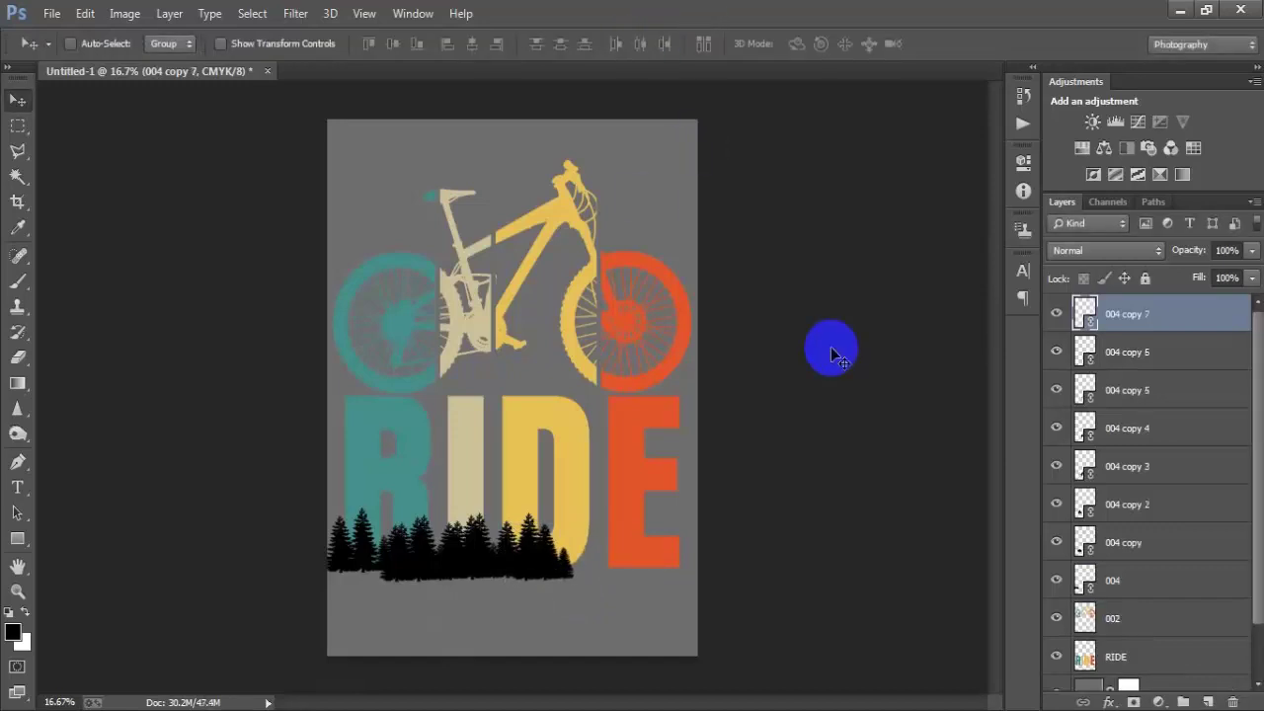
key("shift+Right")
key("shift+Right")
key("shift+Right")
key("shift+Right")
key("shift+Right")
key("shift+Right")
key("shift+Right")
key("shift+Right")
key("shift+Right")
key("shift+Right")
key("shift+Right")
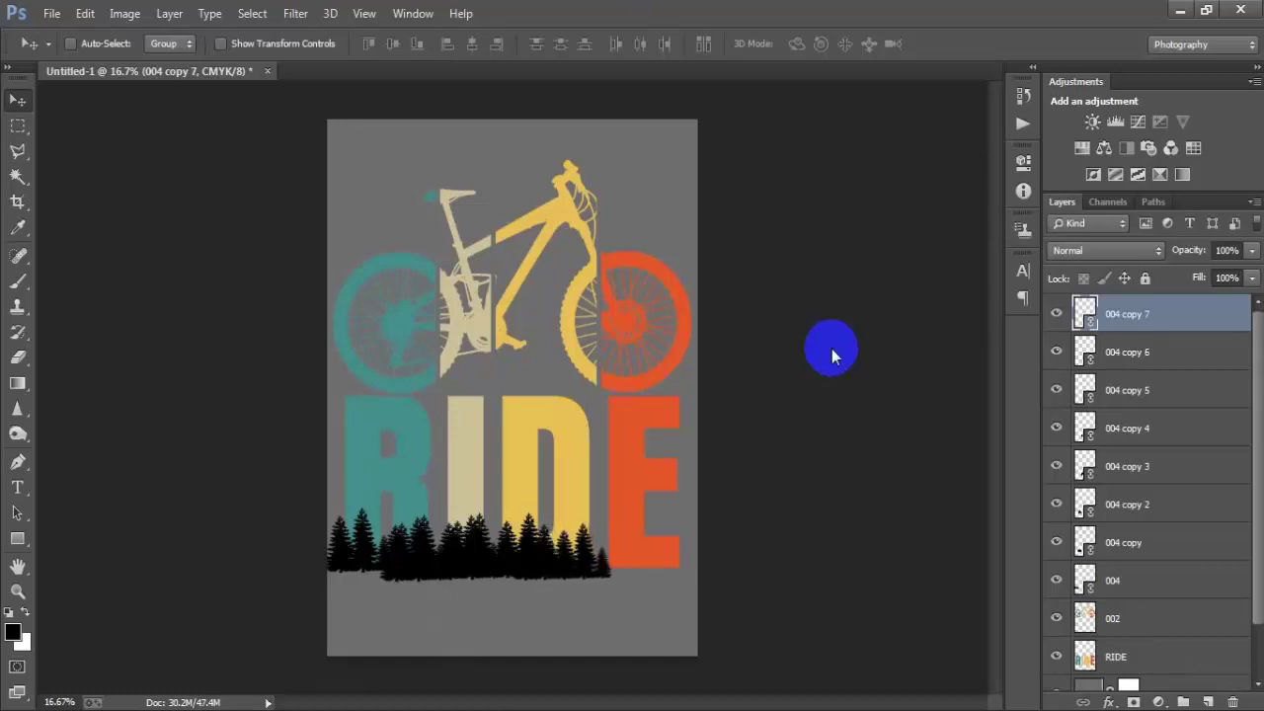
key("shift+Up")
key("shift+Up")
key("shift+Up")
key("shift+Up")
key("shift+Up")
key("shift+Up")
key("shift+Up")
key("shift+Up")
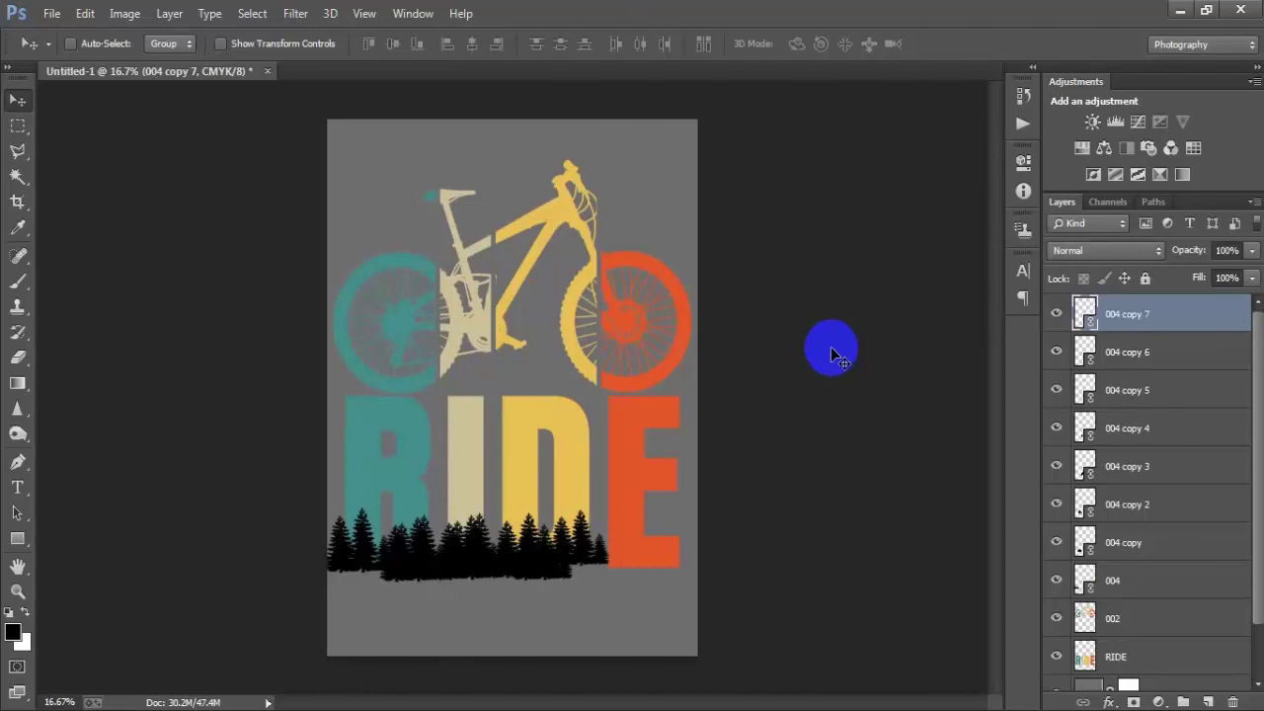
key("ctrl+j")
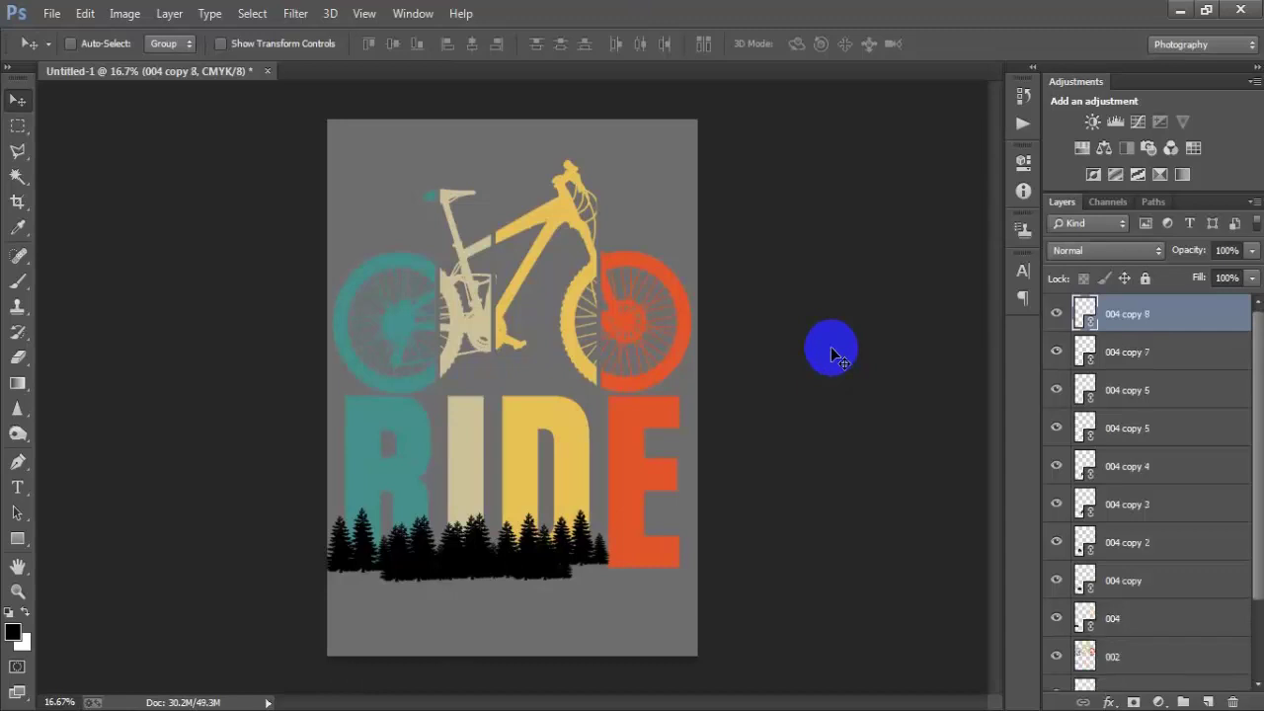
mouse_move(599, 558)
left_mouse_down()
mouse_move(637, 571)
mouse_move(647, 603)
left_mouse_up()
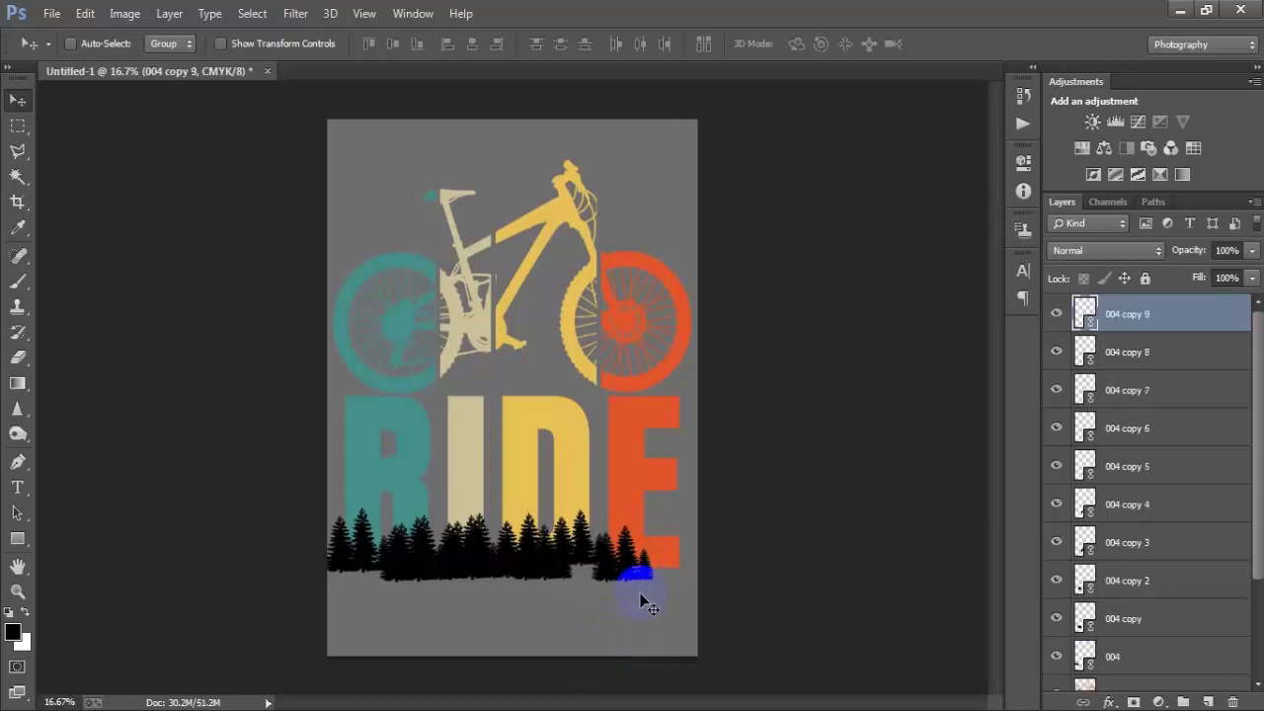
key("shift+Right")
key("shift+Right")
key("shift+Right")
key("shift+Right")
key("shift+Right")
key("shift+Right")
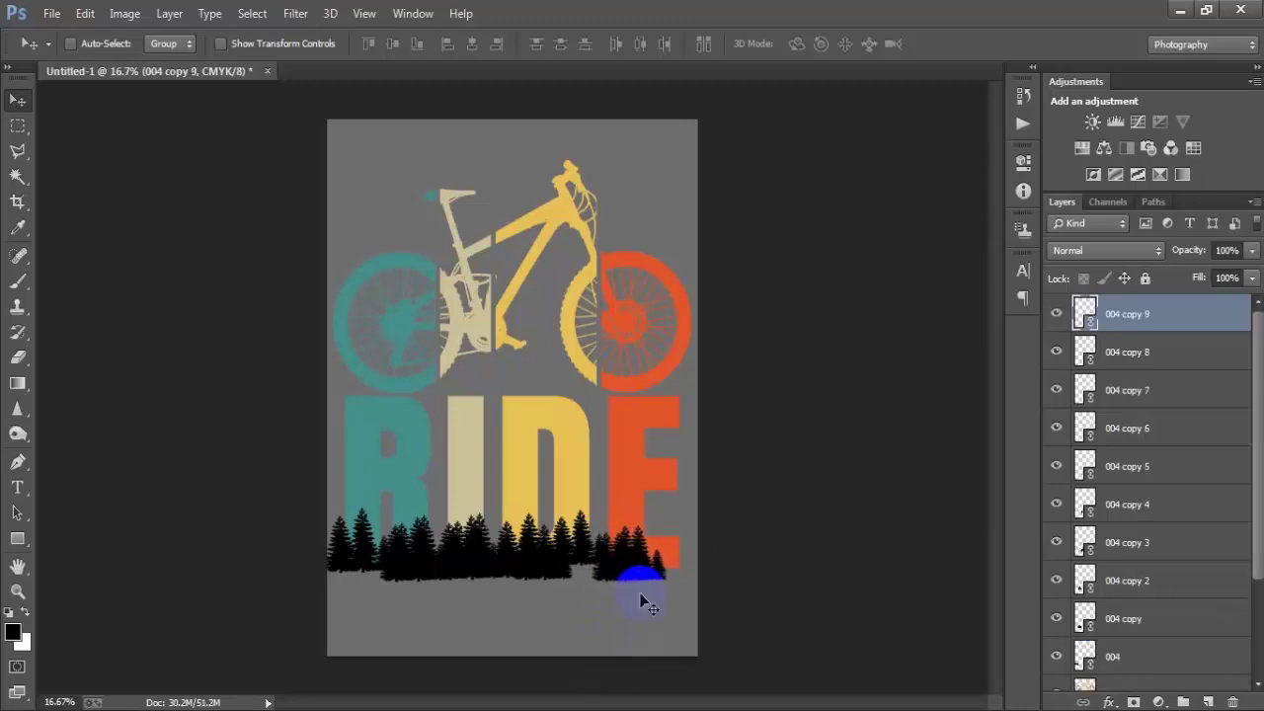
key("shift+Left")
Step: Duplicate the trees, shrink the copy to about half, and place it beside the row
key("ctrl+j")
left_click_drag(636, 584, 659, 623)
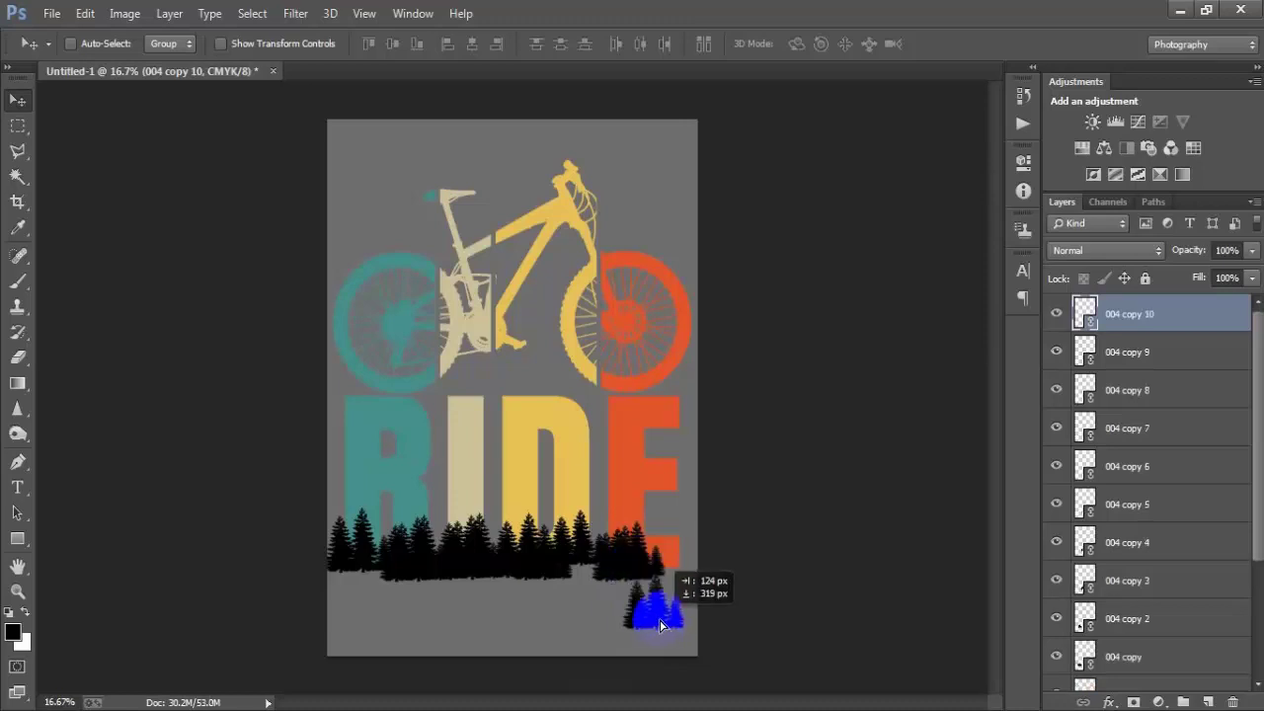
key("ctrl+t")
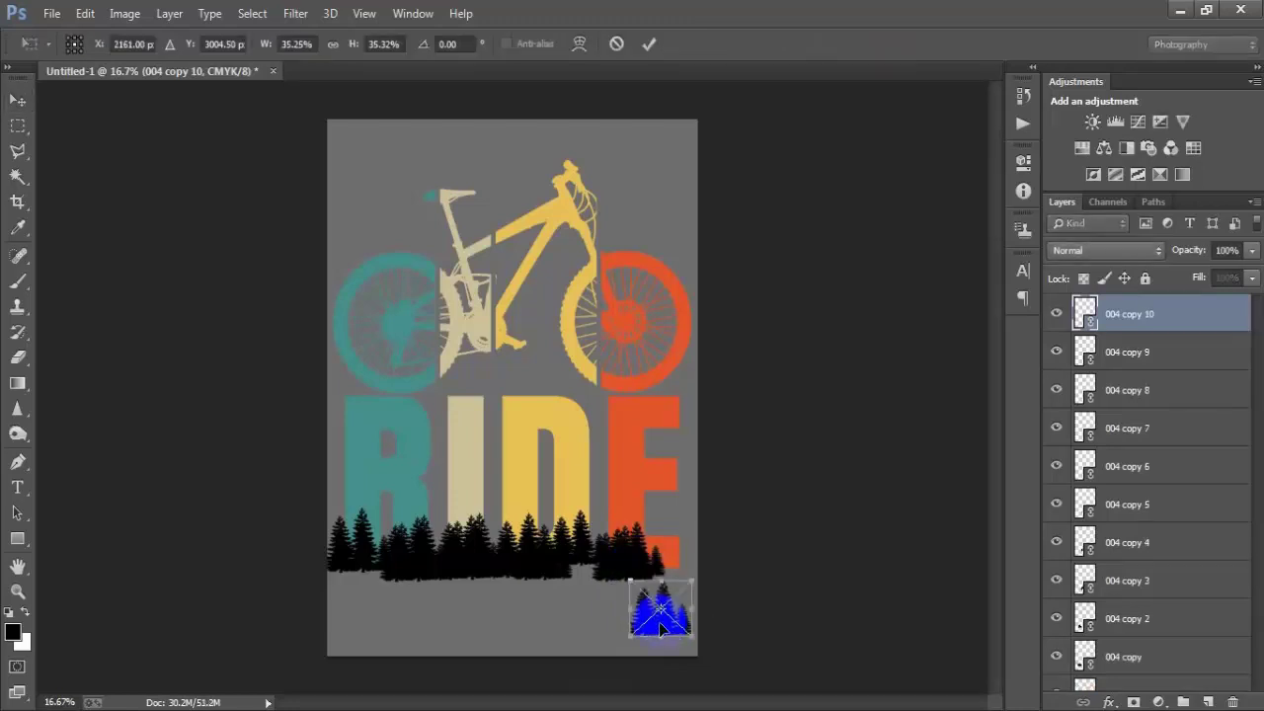
left_click_drag(691, 639, 680, 625)
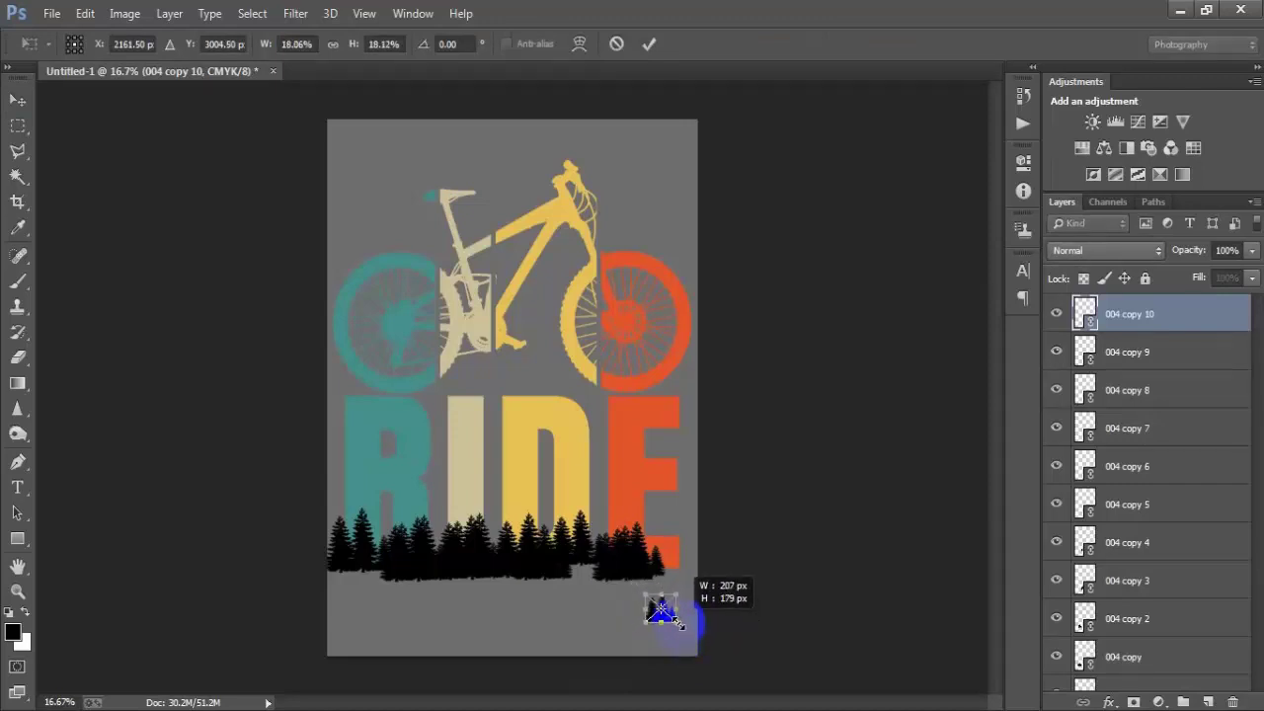
left_click(649, 44)
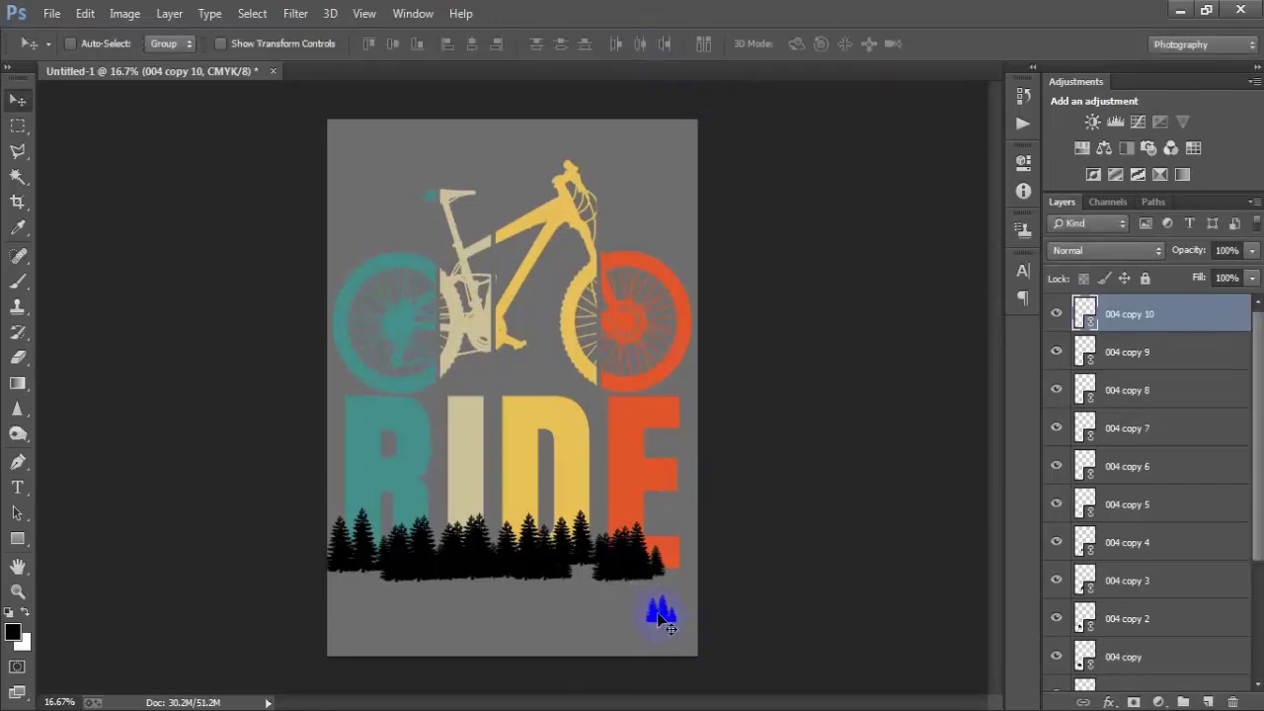
left_click_drag(661, 618, 669, 566)
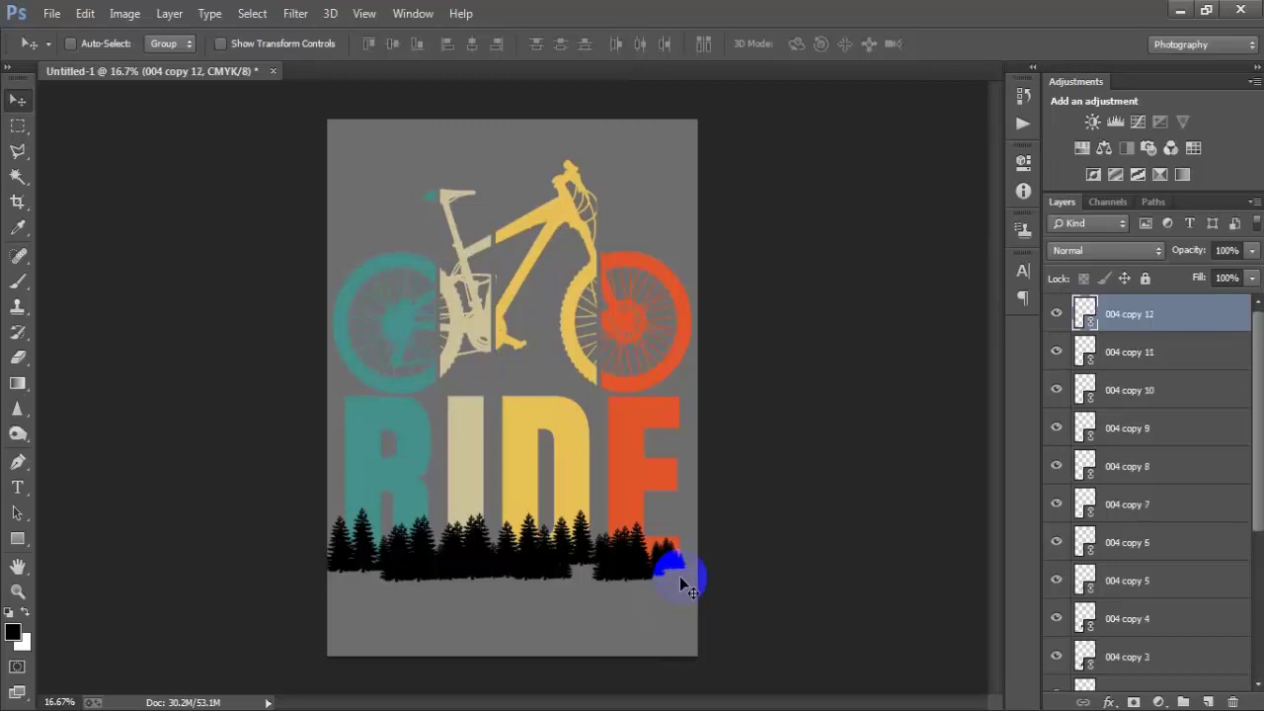
Step: Move and resize another small tree copy, then select all the tree layers together
left_click_drag(649, 568, 441, 620)
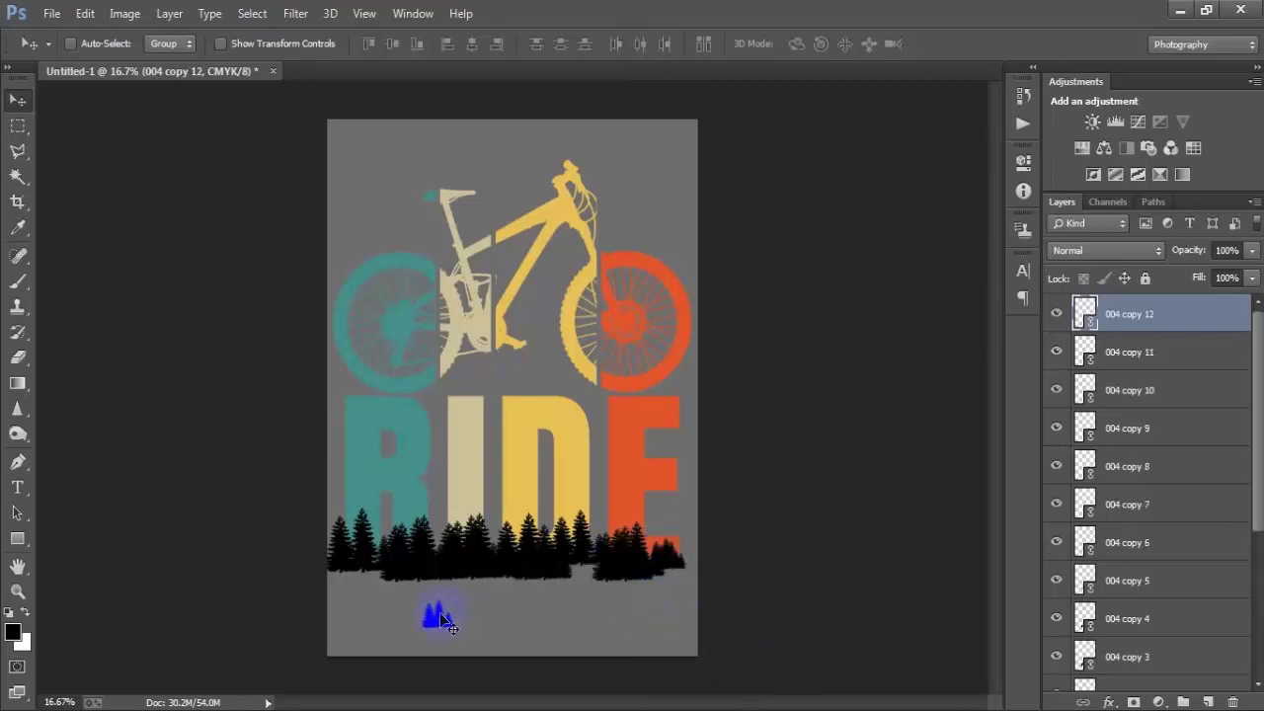
key("ctrl+t")
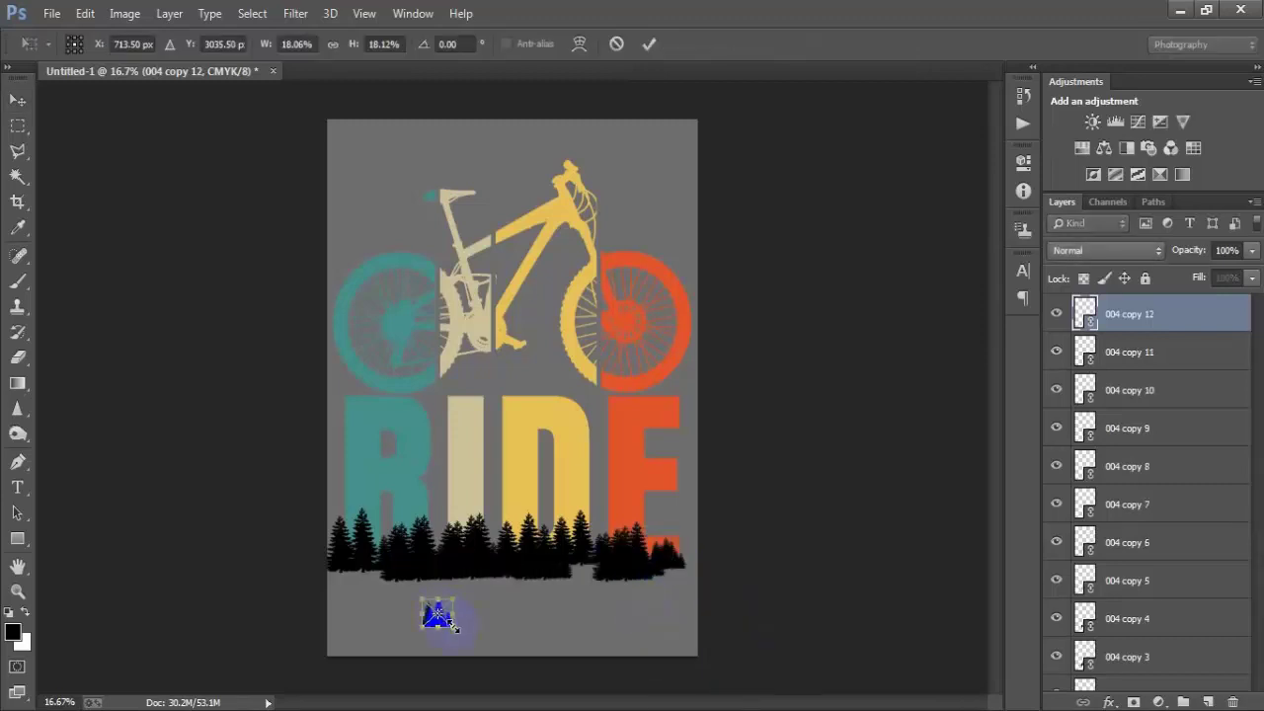
mouse_move(452, 628)
left_mouse_down()
mouse_move(460, 637)
mouse_move(344, 558)
left_mouse_up()
left_click(649, 43)
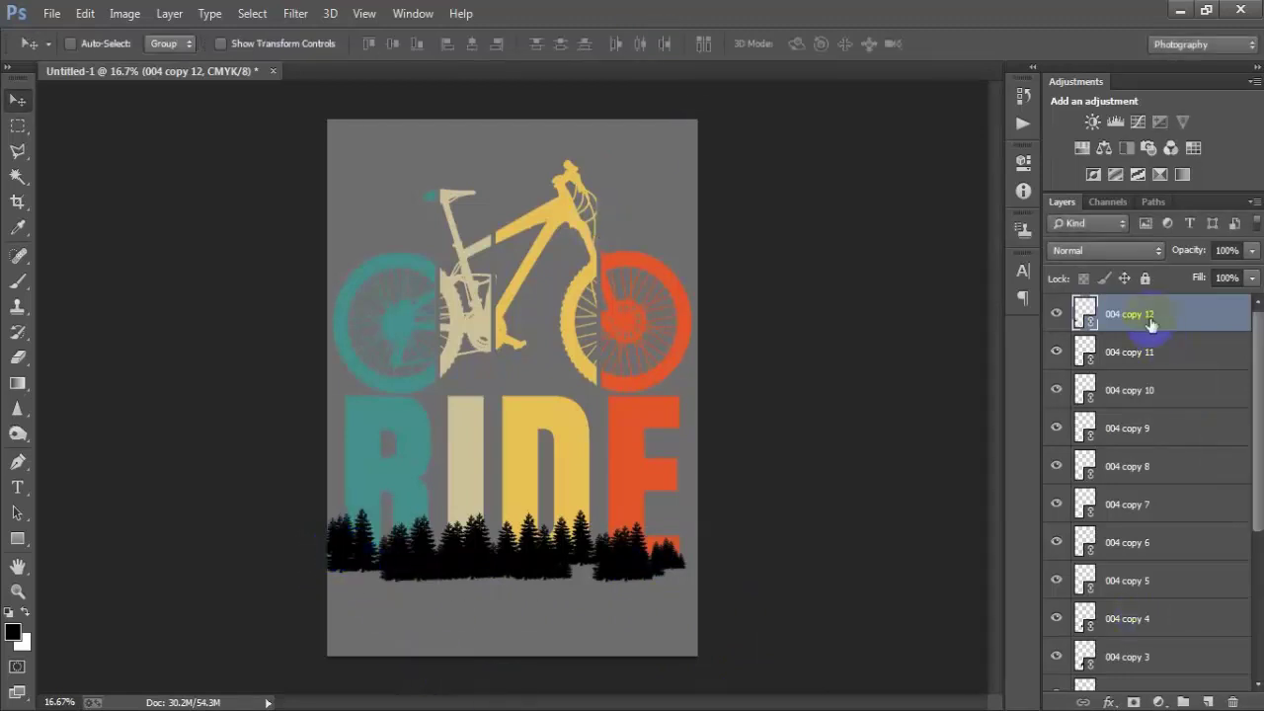
mouse_move(1141, 316)
left_mouse_down()
mouse_move(1108, 348)
mouse_move(1125, 642)
left_mouse_up()
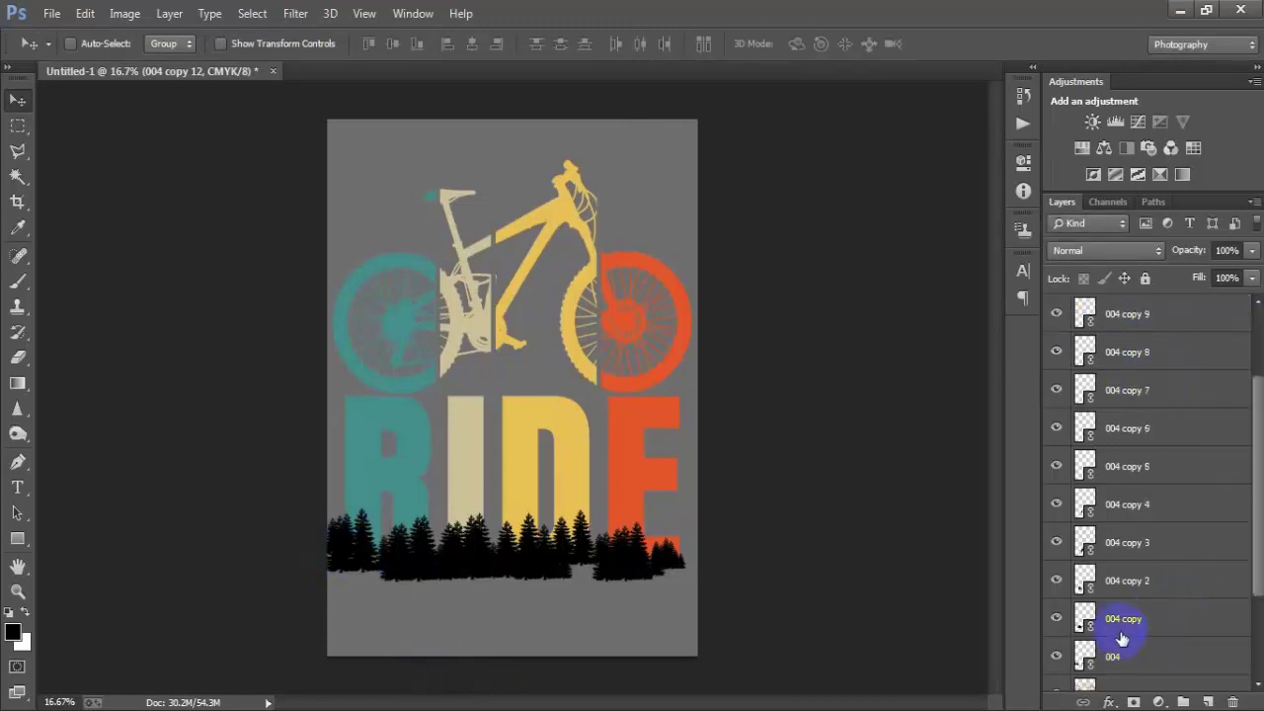
left_click(1131, 657, "shift")
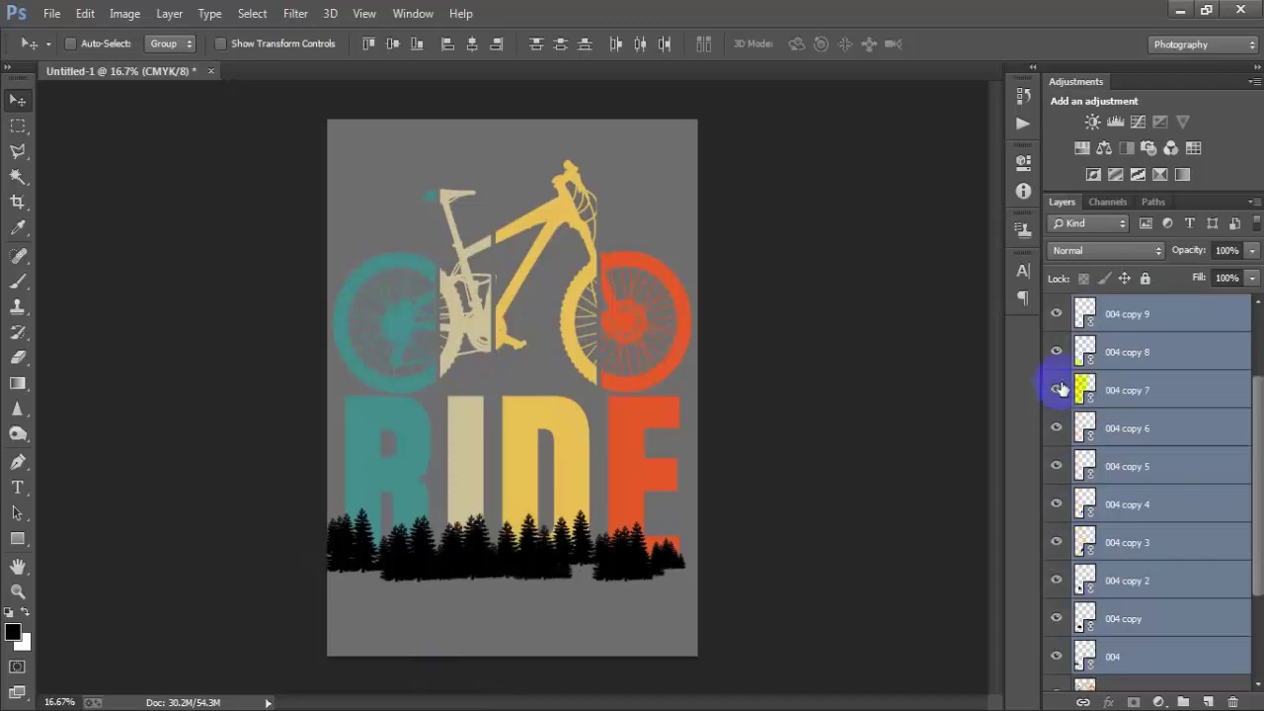
Step: Merge all tree layers into one and load the trees as a selection
key("ctrl+j")
key("ctrl+e")
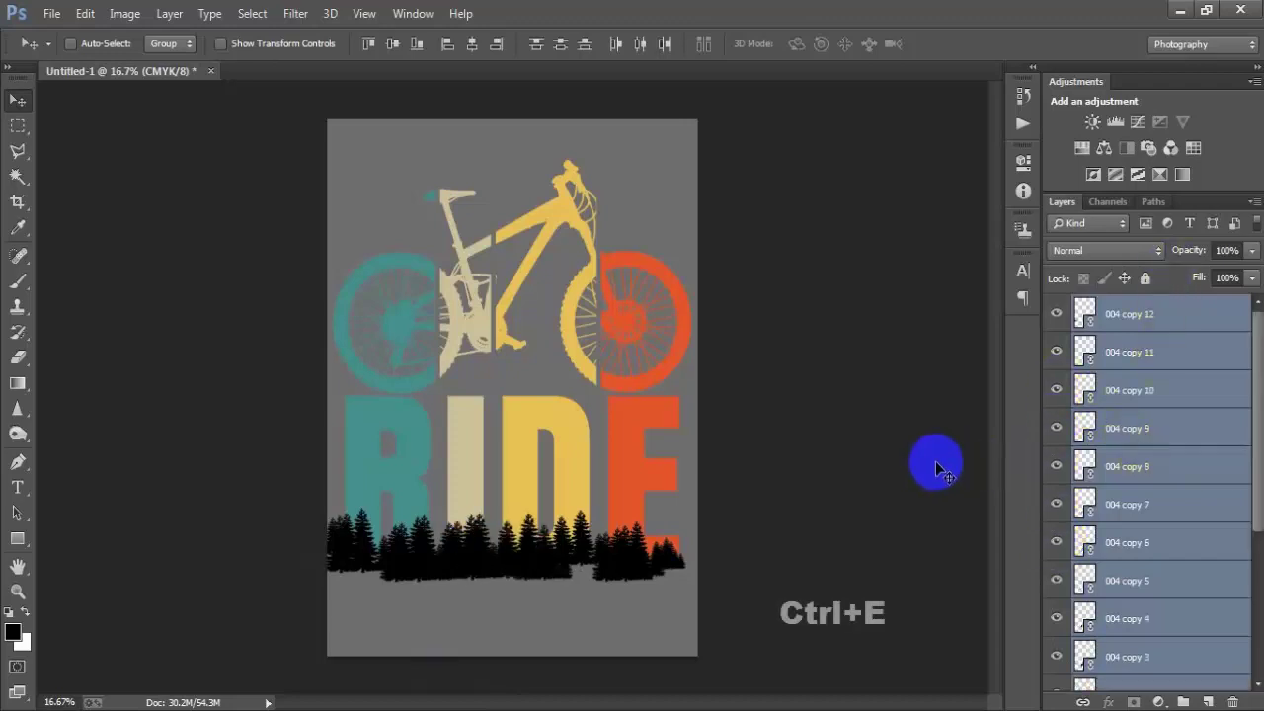
left_click(1058, 314)
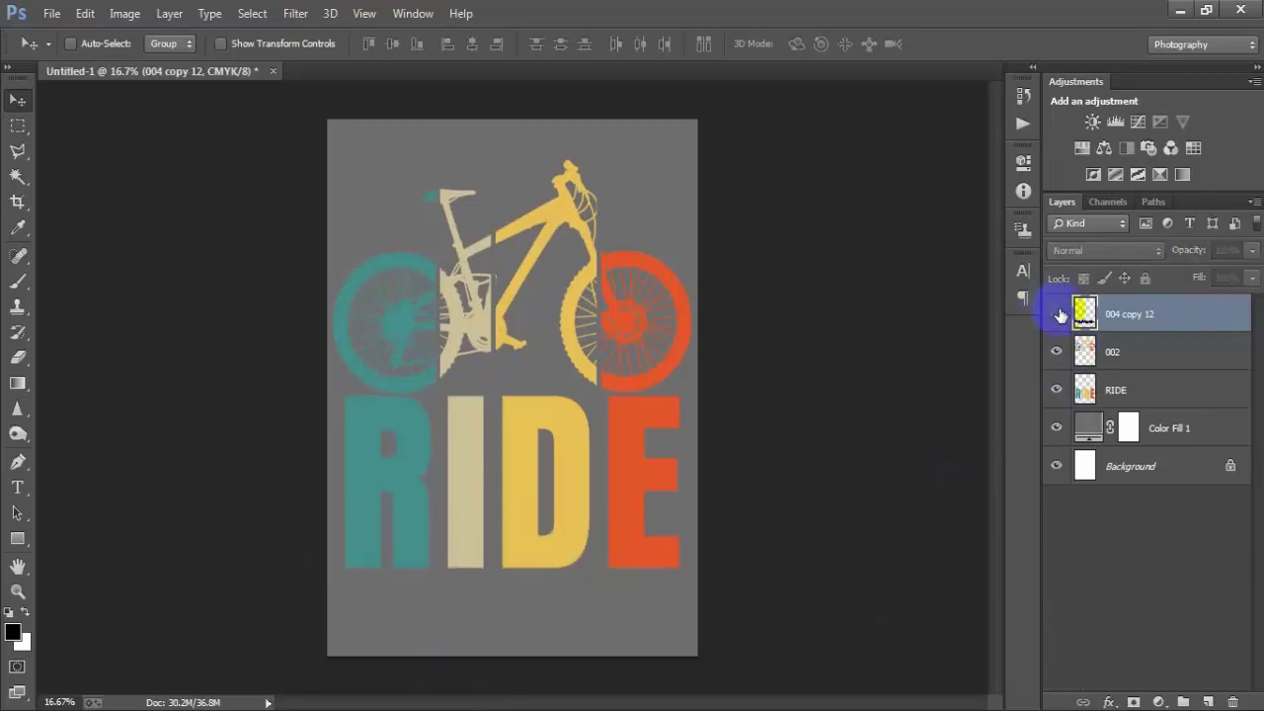
left_click(1059, 314)
left_click(1059, 314)
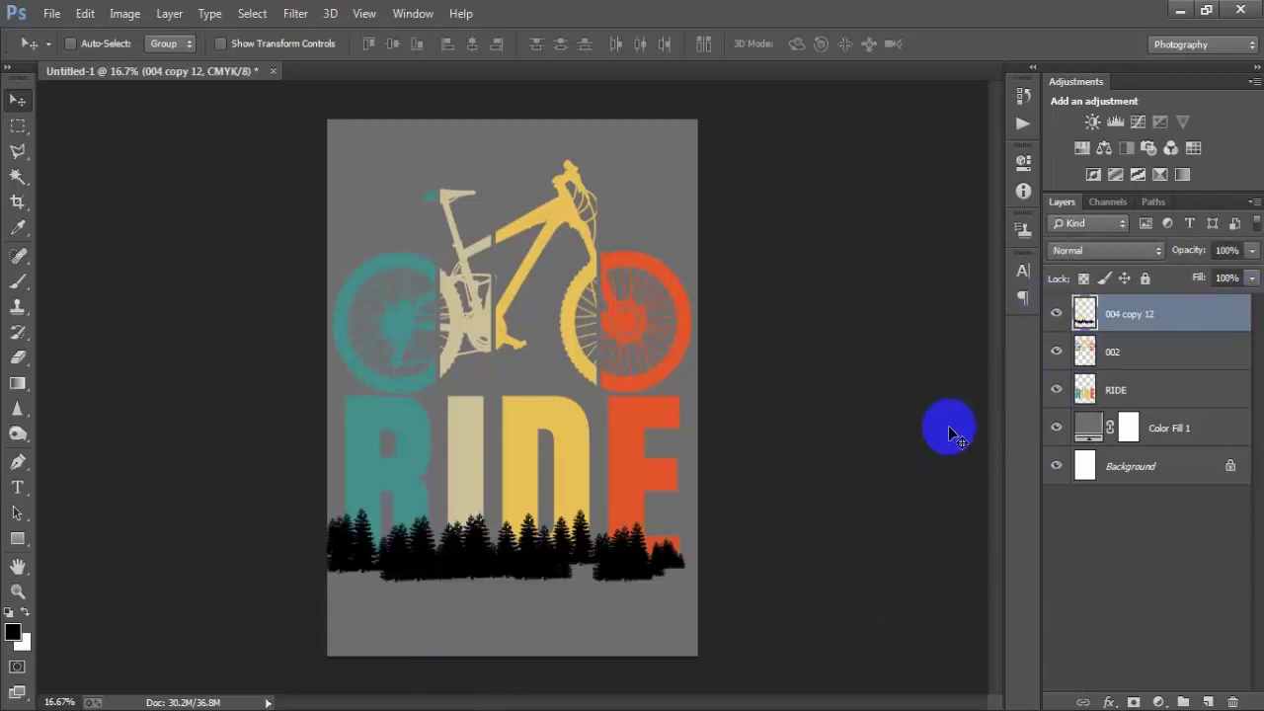
left_click(1085, 313, "ctrl")
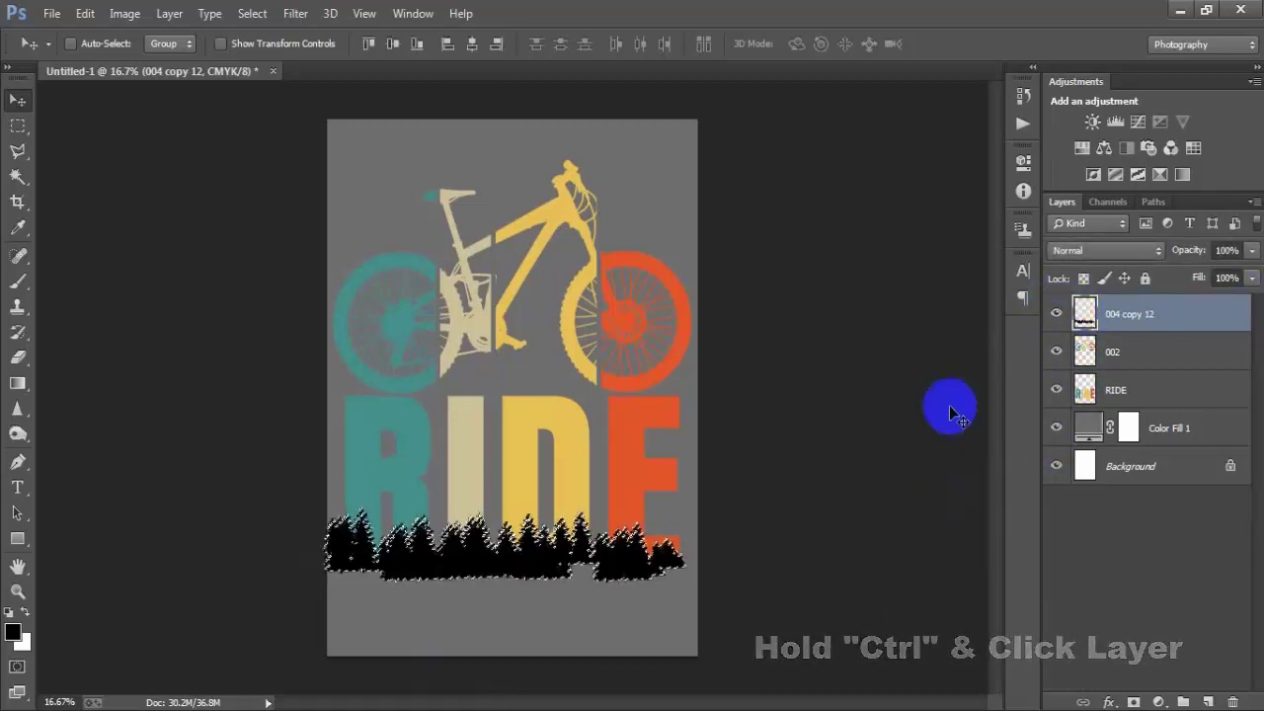
Step: Delete the tree shapes from the RIDE layer, deselect, and delete the tree layer
left_click(1146, 390)
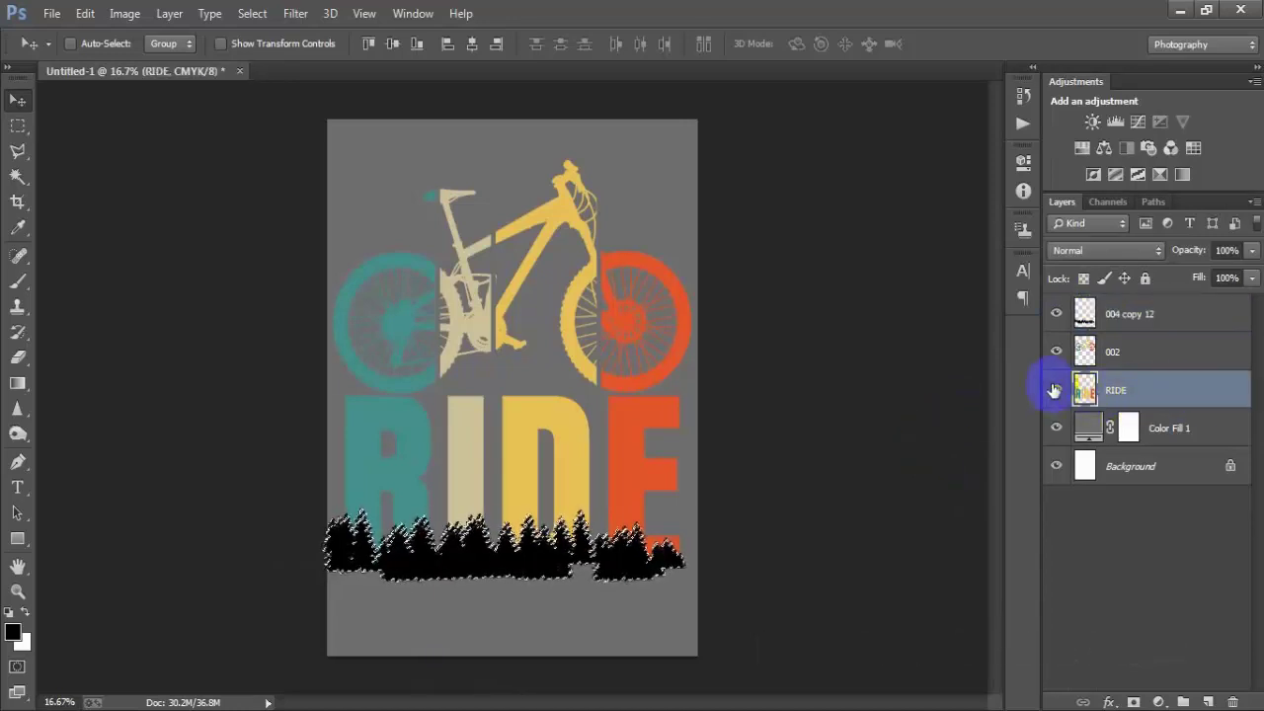
left_click(1055, 390)
left_click(1055, 390)
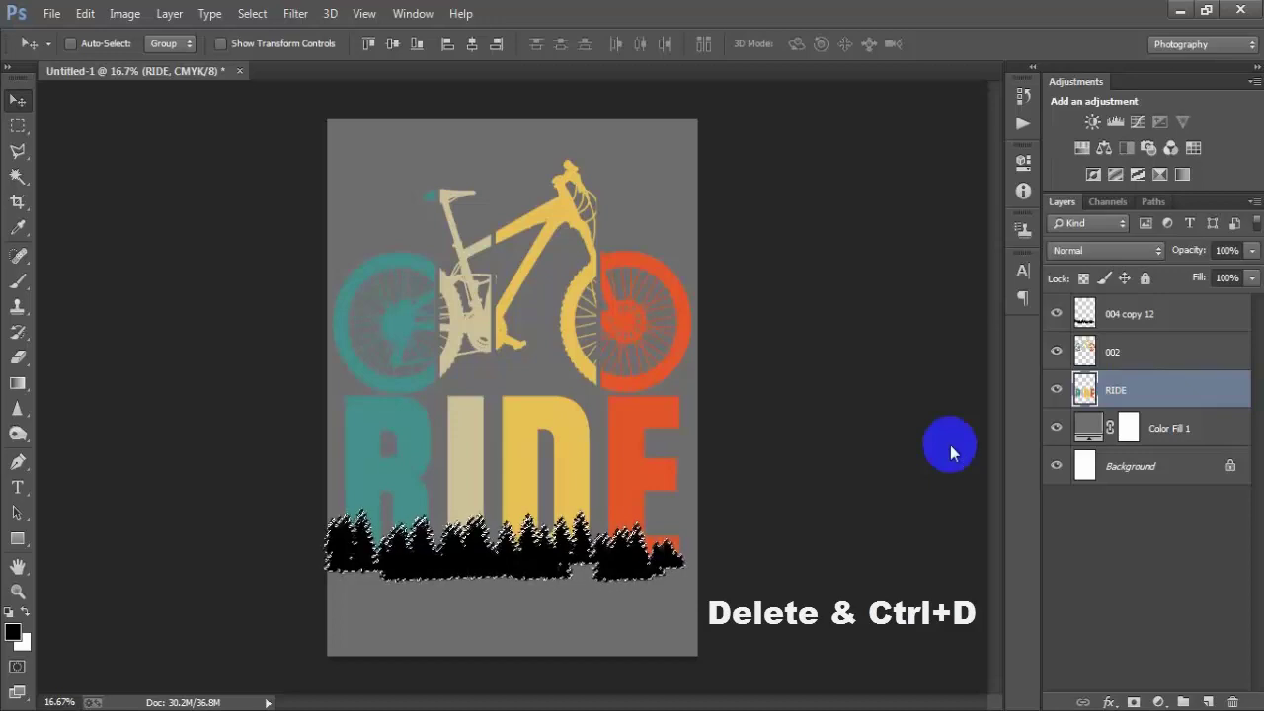
key("Delete")
key("ctrl+d")
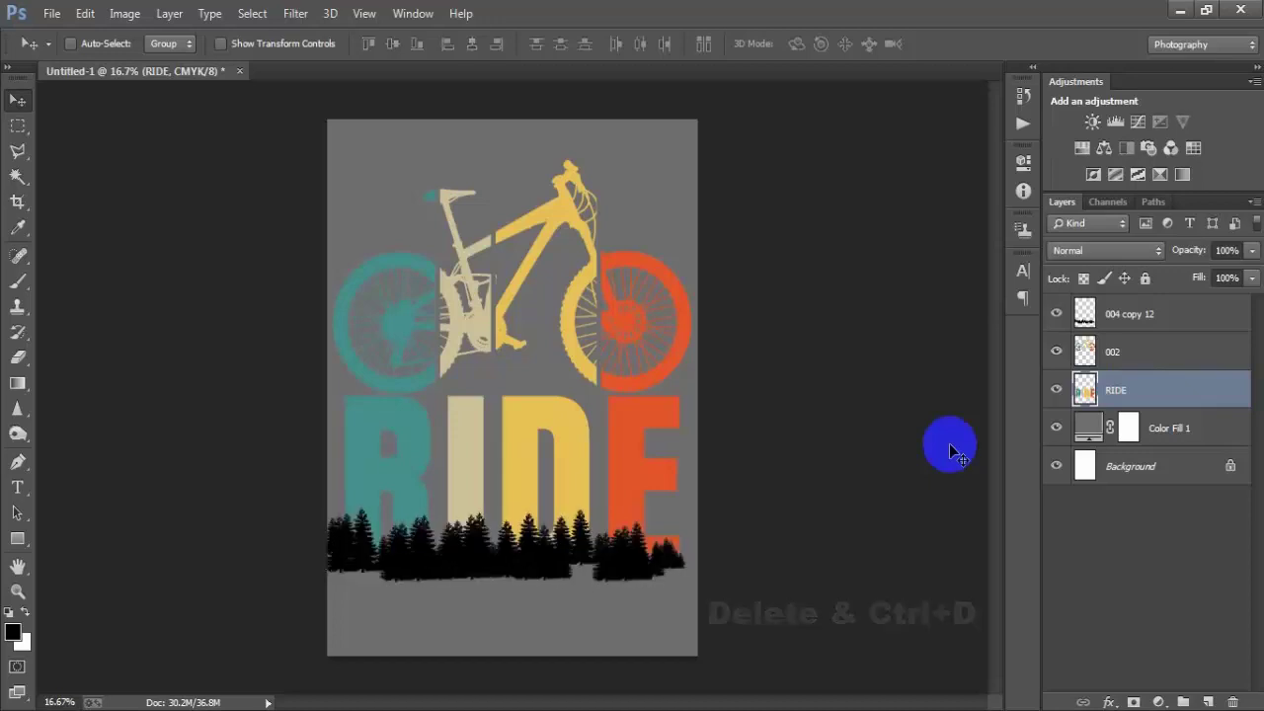
left_click(1222, 316)
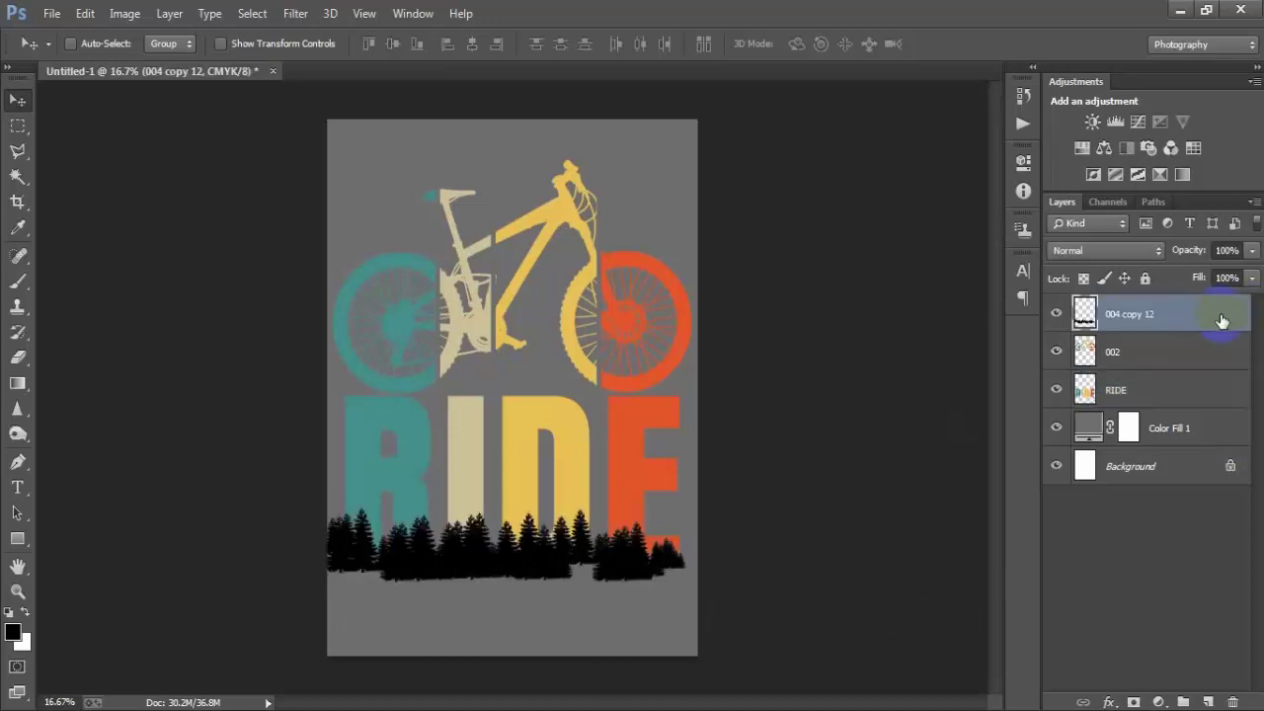
left_click(1057, 315)
left_click(1056, 315)
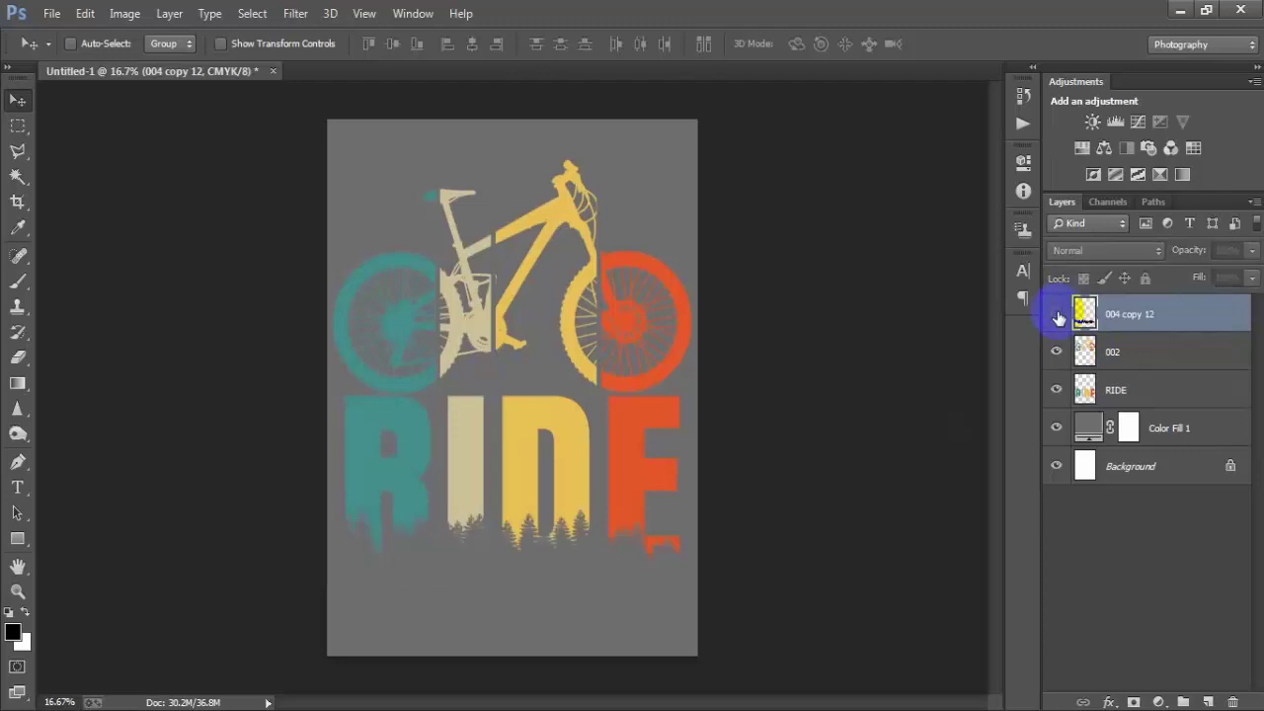
key("Delete")
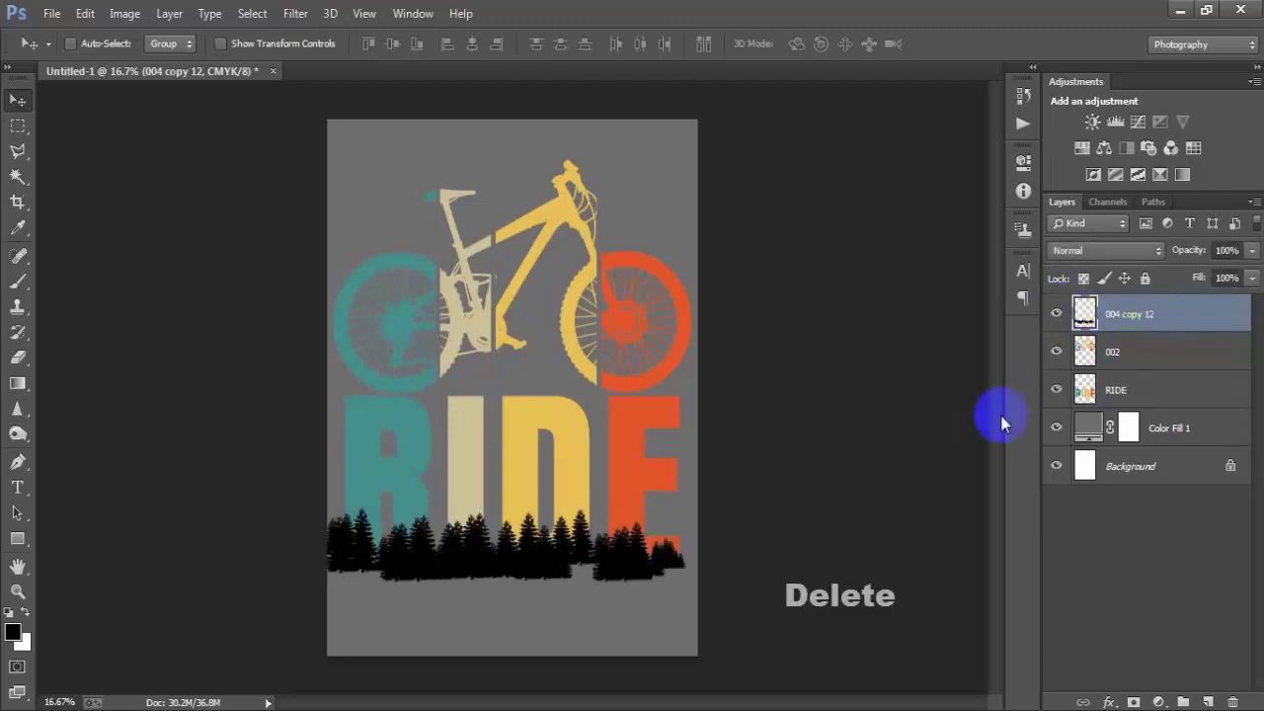
Step: Place linked birds image 003, scale it to about 10%, and move it atop the D
left_click(50, 14)
left_click(100, 314)
left_click(686, 167)
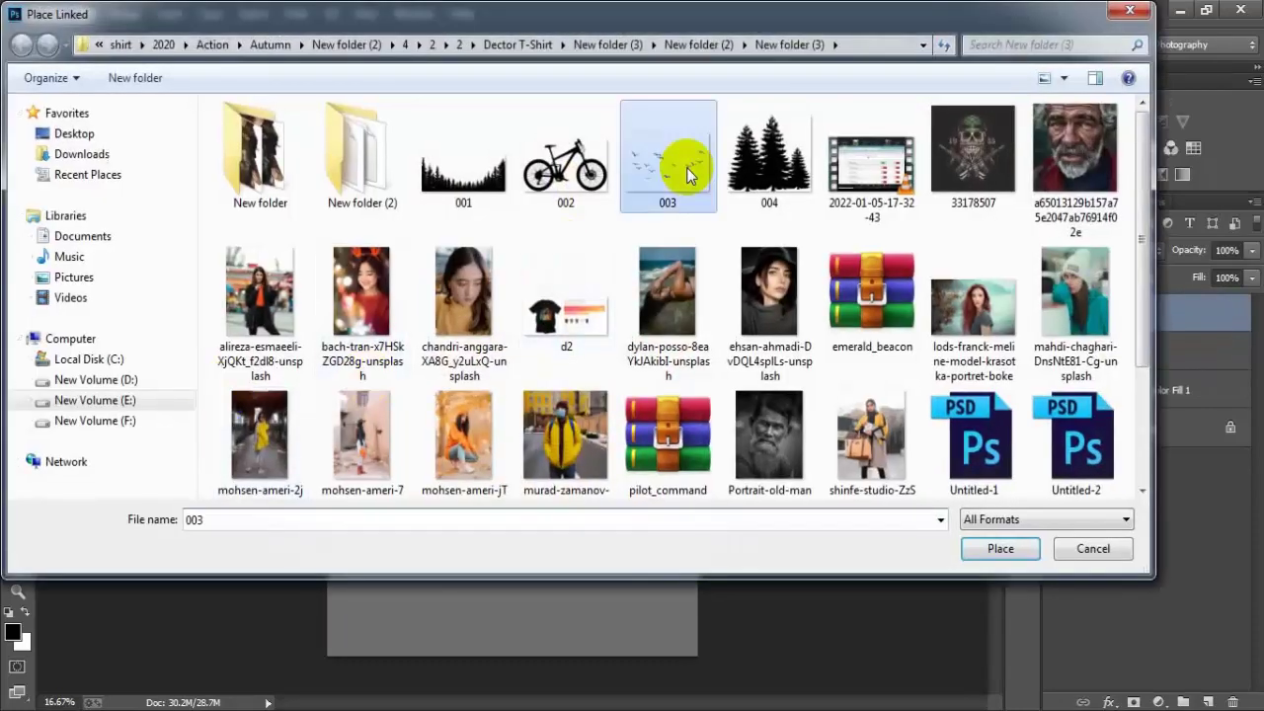
left_click(1000, 548)
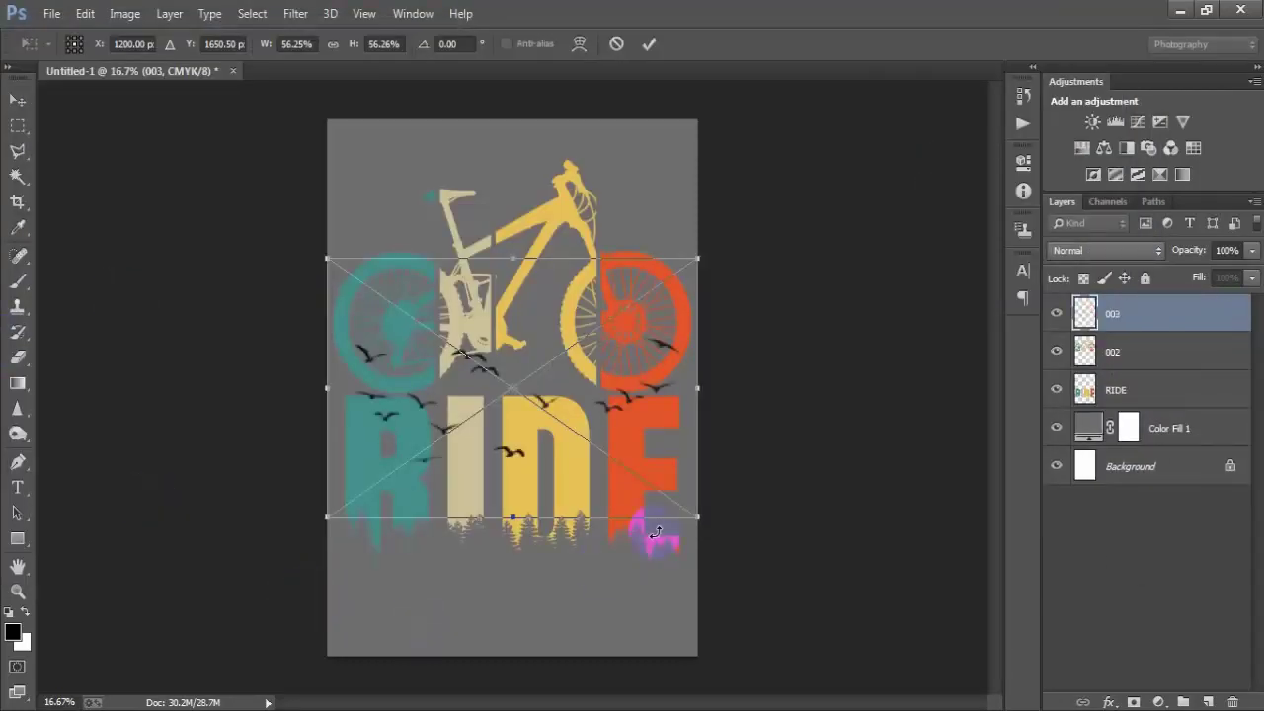
left_click_drag(699, 518, 548, 410)
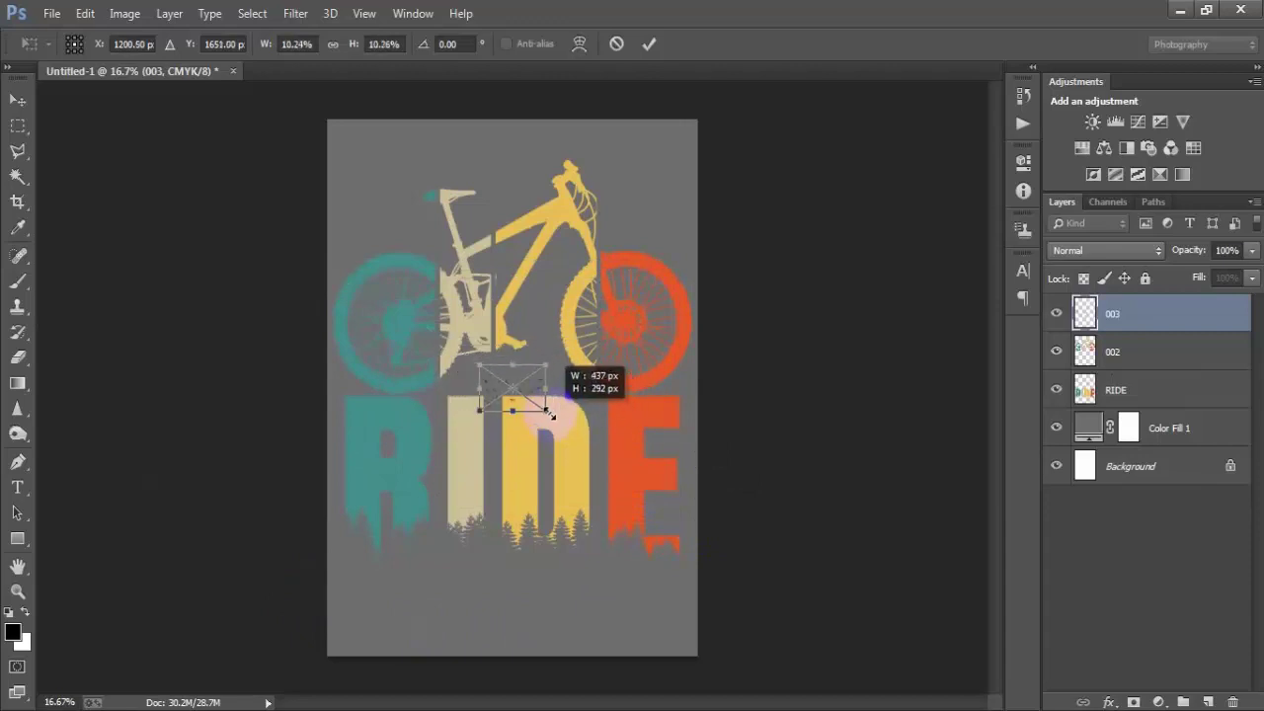
left_click(647, 44)
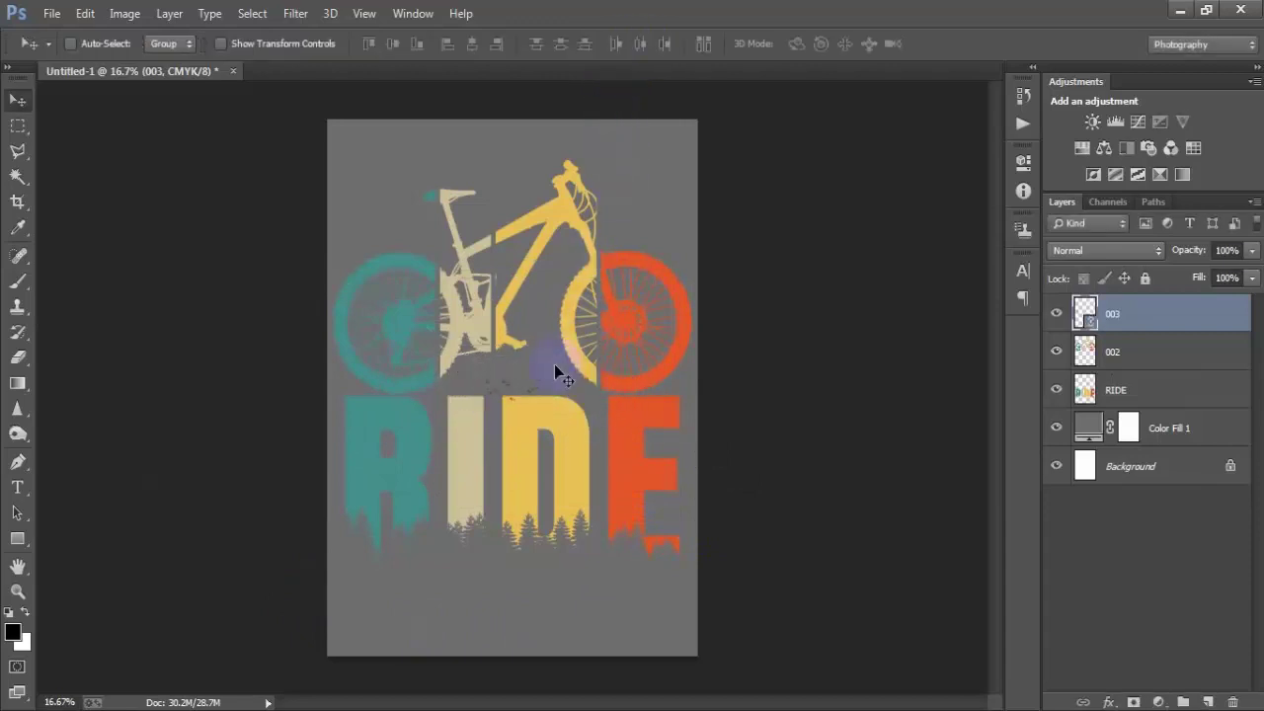
left_click_drag(518, 402, 548, 430)
Step: Copy the bird flock over the R and E, then merge the three 003 layers
key("ctrl+j")
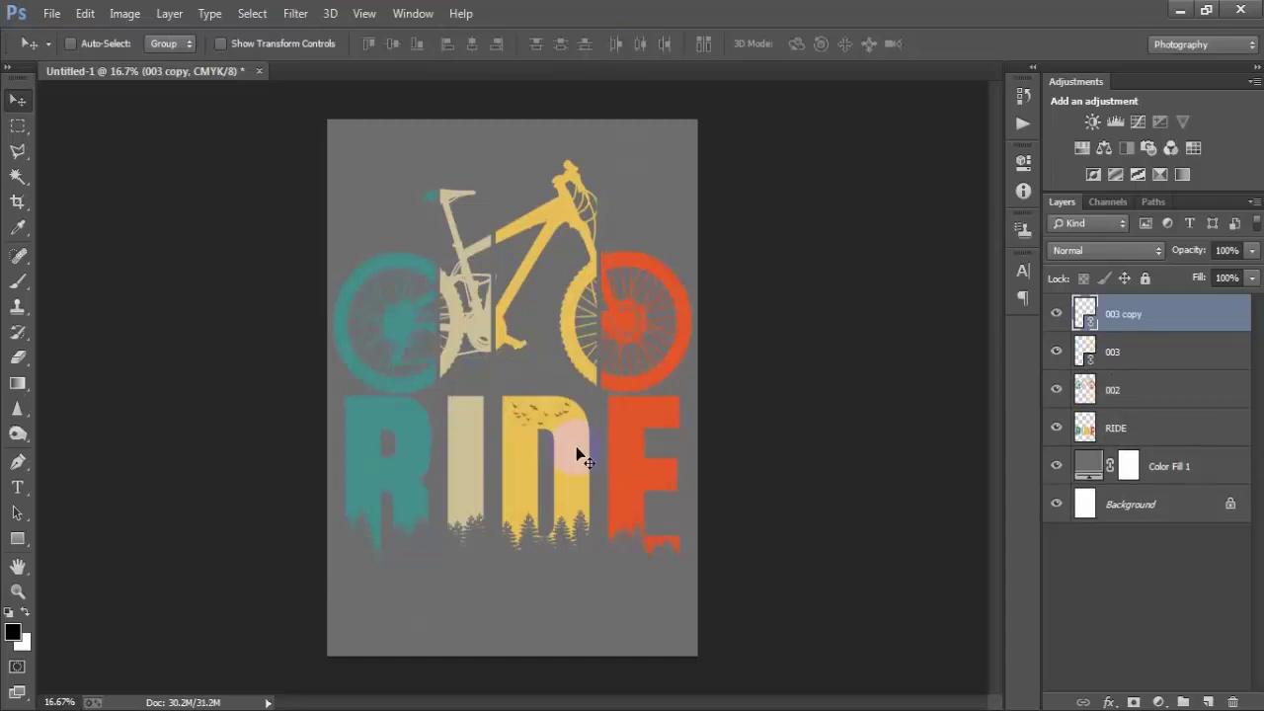
mouse_move(553, 434)
left_mouse_down()
mouse_move(386, 495)
mouse_move(527, 552)
mouse_move(461, 501)
mouse_move(644, 521)
left_mouse_up()
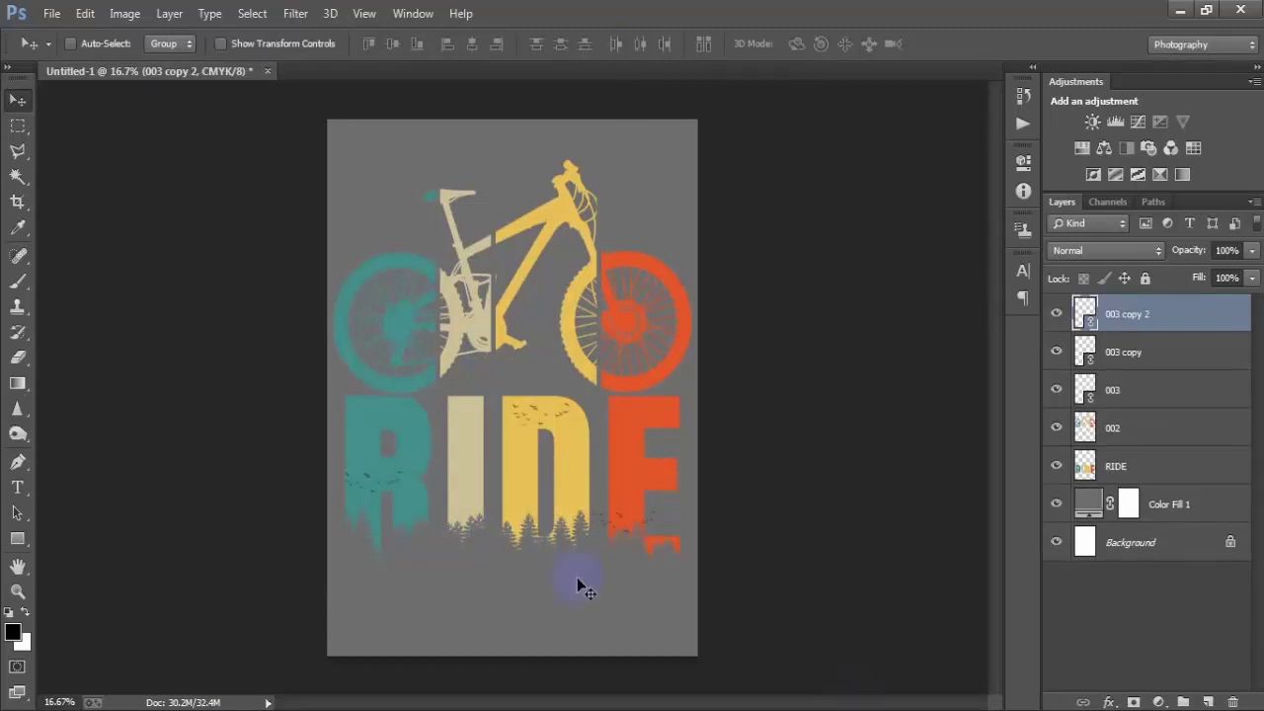
left_click(741, 318)
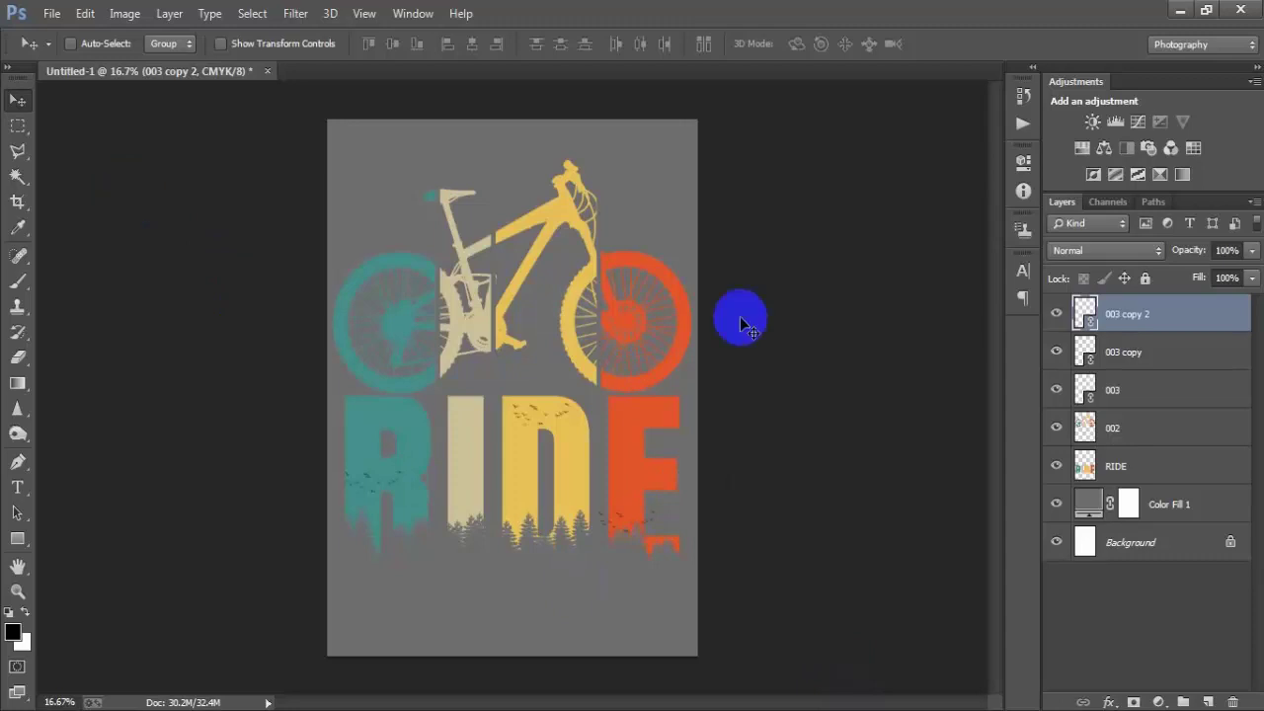
left_click(1153, 395, "shift")
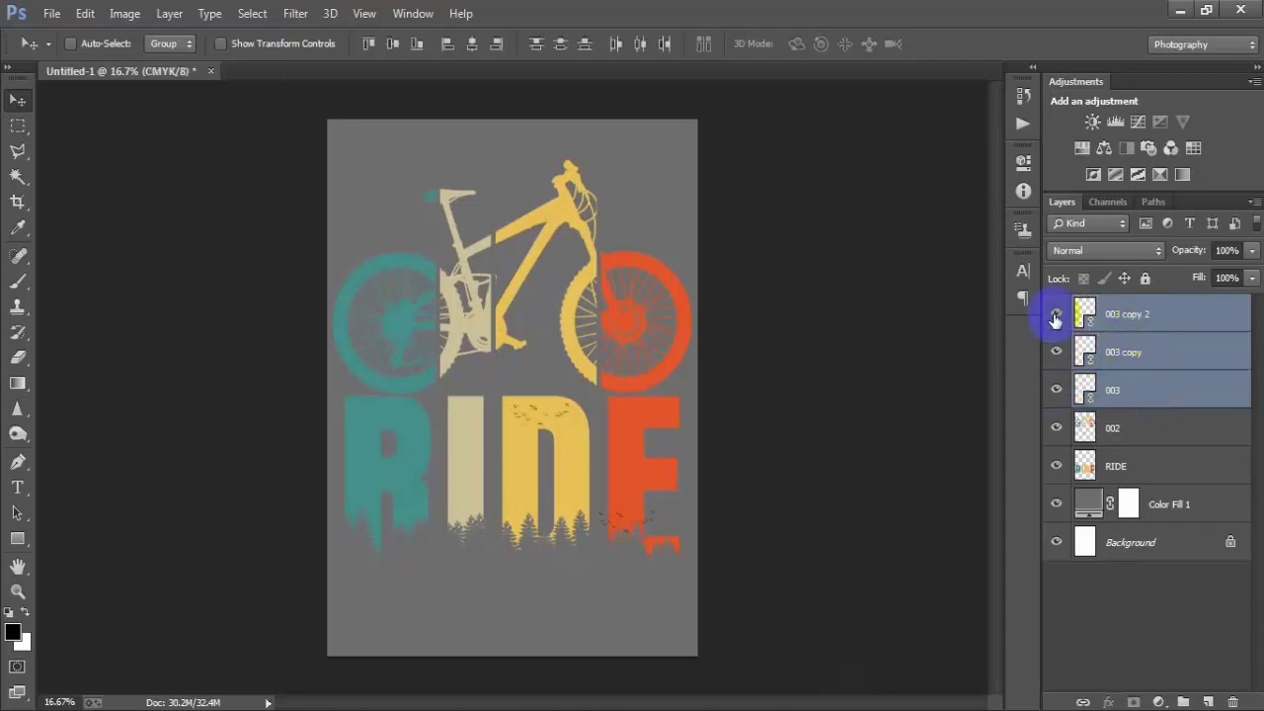
left_click(914, 457)
key("ctrl+e")
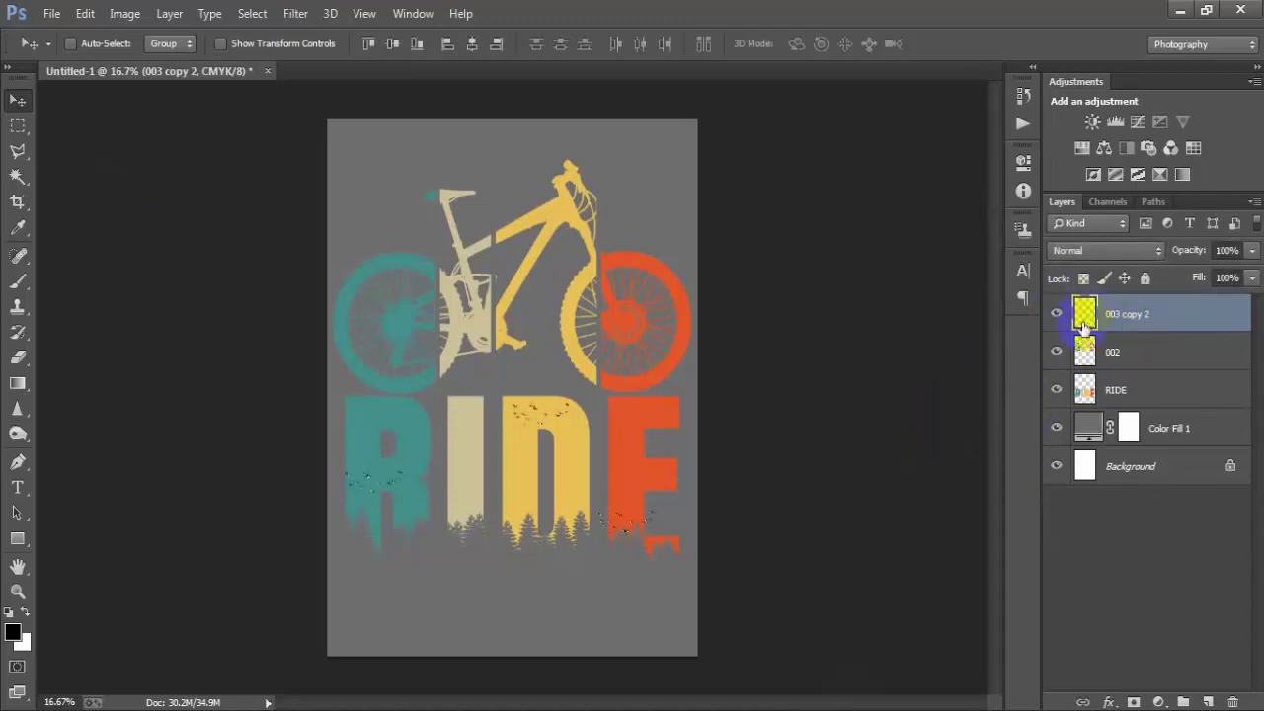
left_click(1152, 399)
Step: Delete the bird shapes from the RIDE letters, then delete the 003 copy 2 layer
left_click(1057, 391)
left_click(1057, 391)
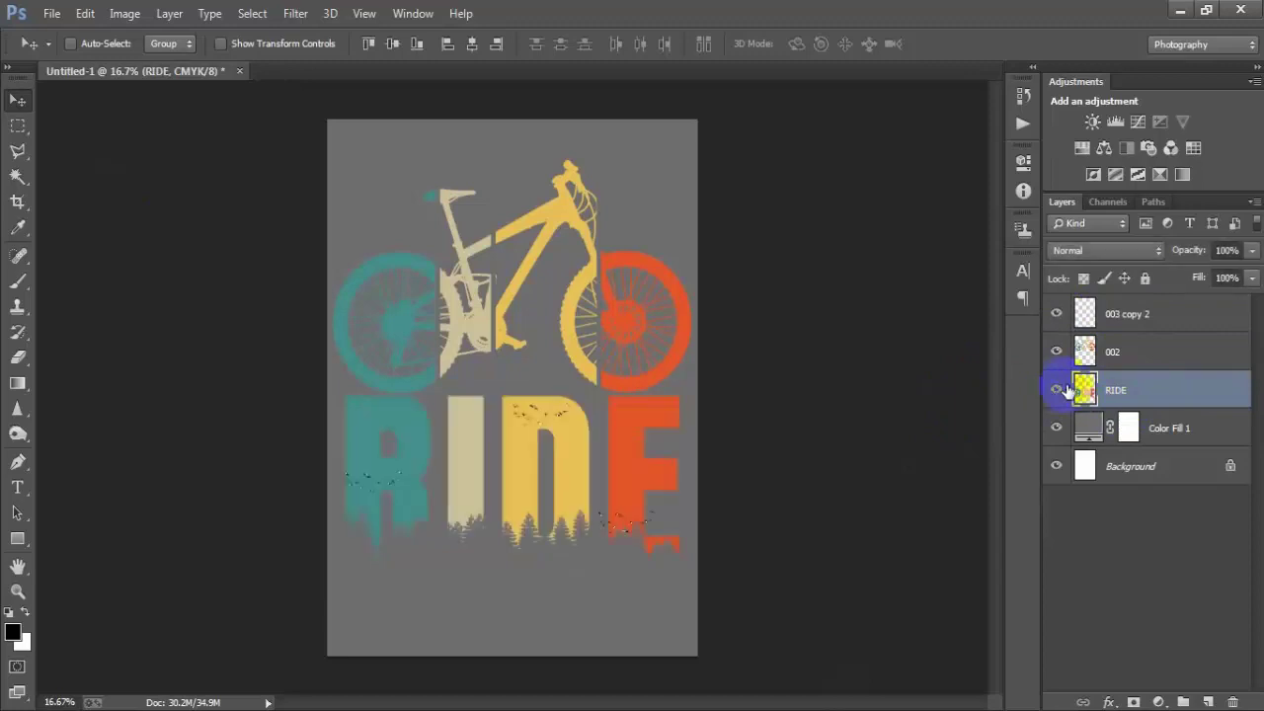
left_click(896, 486)
left_click(1175, 316)
left_click(1056, 314)
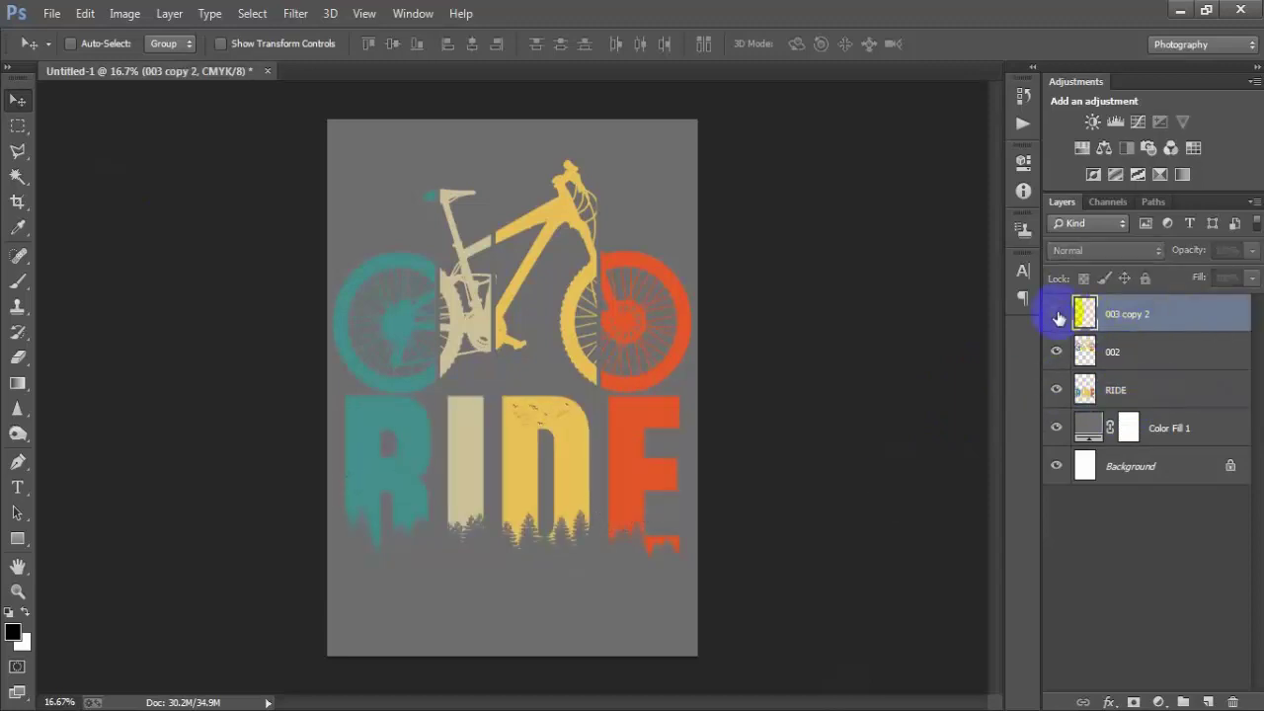
key("Delete")
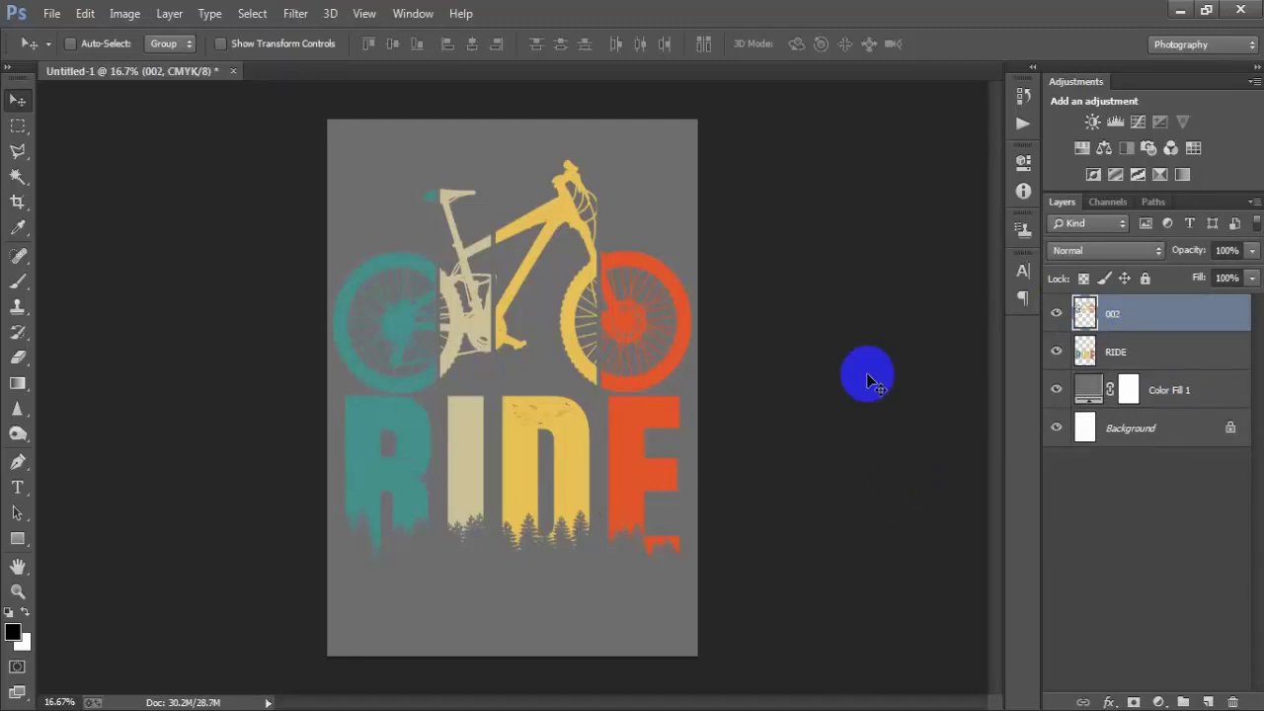
Step: Open the Pngtree birds PNG and dock it beside the poster
left_click(51, 13)
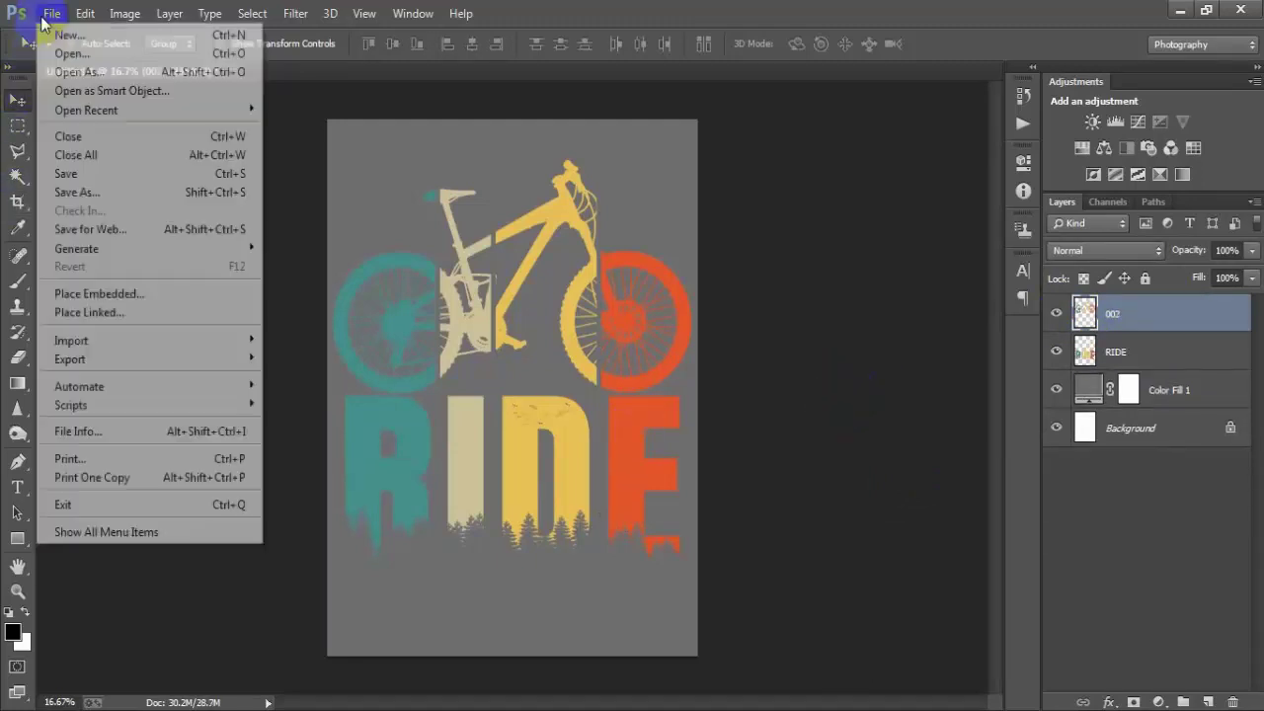
left_click(69, 53)
left_click(765, 444)
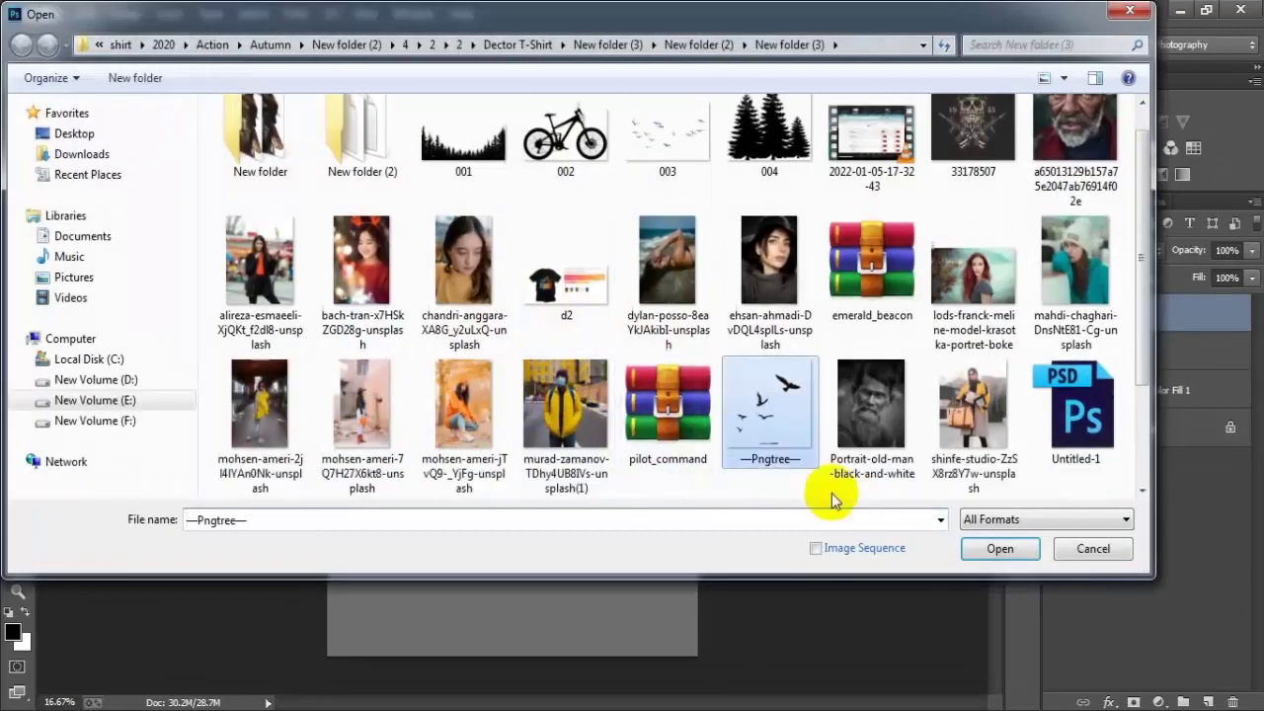
left_click(996, 549)
left_click_drag(418, 99, 654, 79)
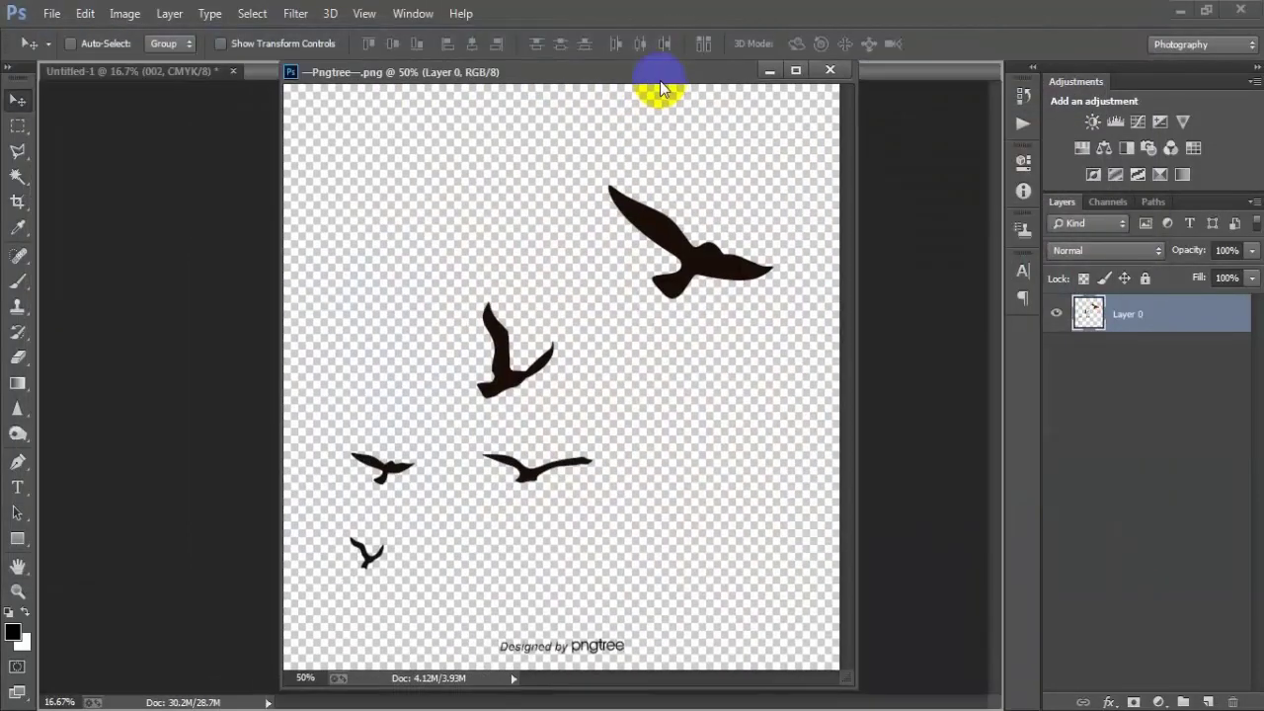
Step: Marquee the large top bird and move it into the poster above RIDE
left_click(18, 125)
left_click_drag(510, 138, 726, 343)
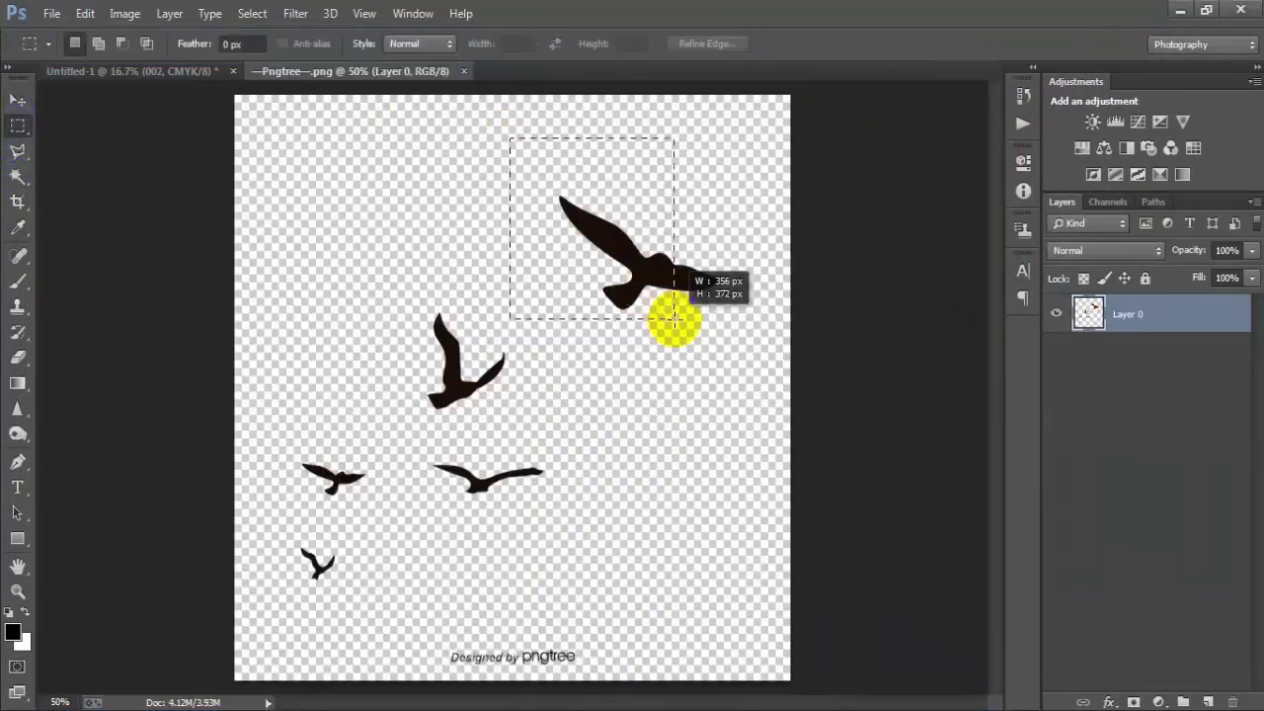
left_click(18, 100)
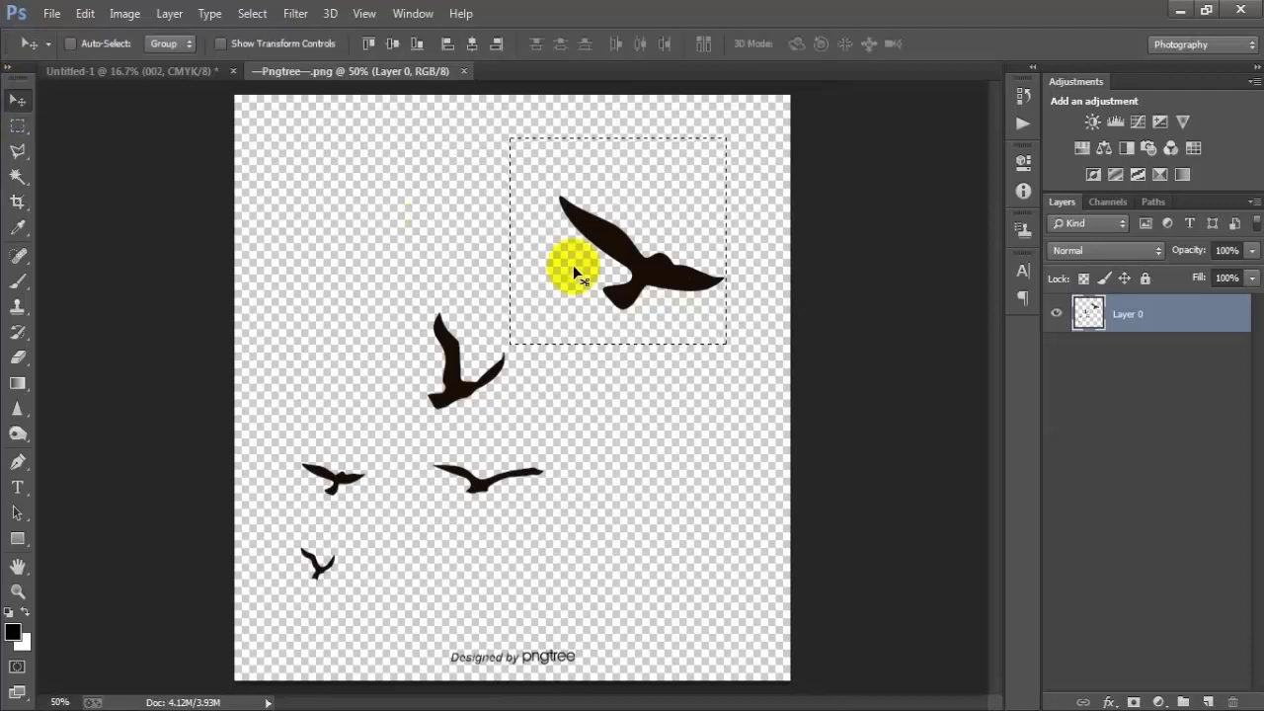
mouse_move(582, 264)
left_mouse_down()
mouse_move(422, 181)
mouse_move(171, 87)
mouse_move(435, 380)
left_mouse_up()
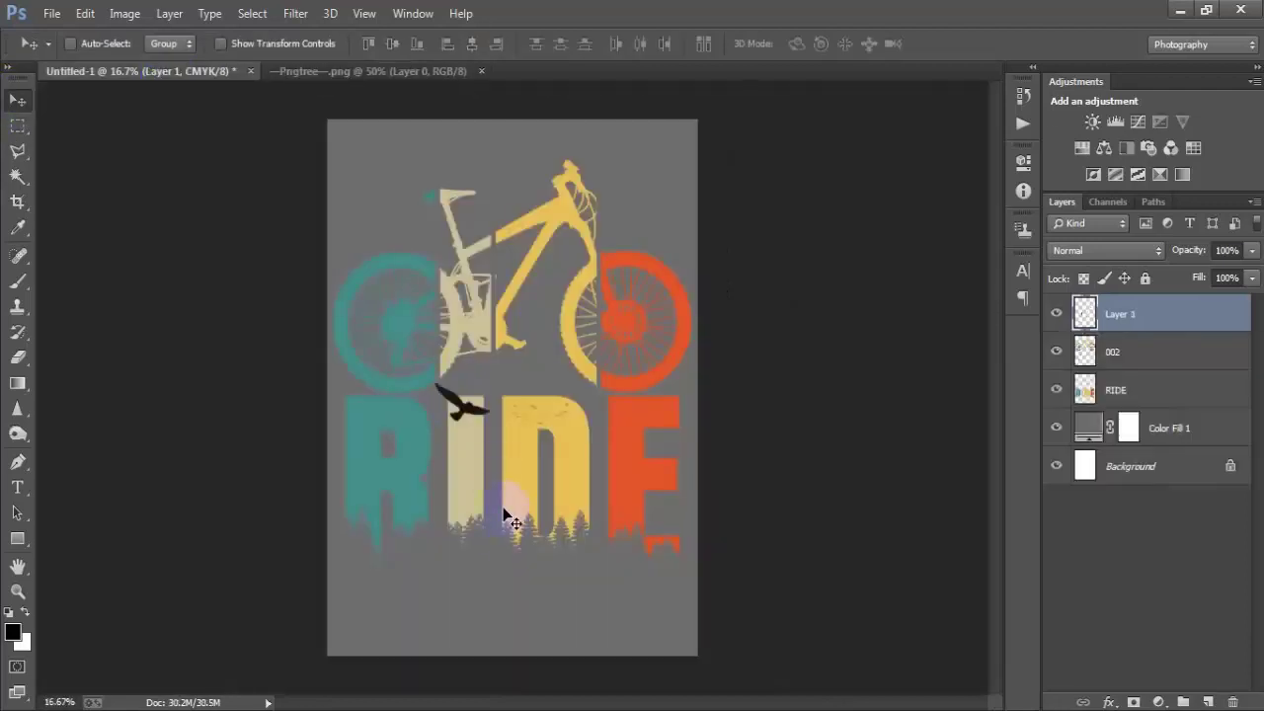
Step: Scale the top bird down to about 62%
key("ctrl+t")
left_click_drag(483, 428, 476, 418)
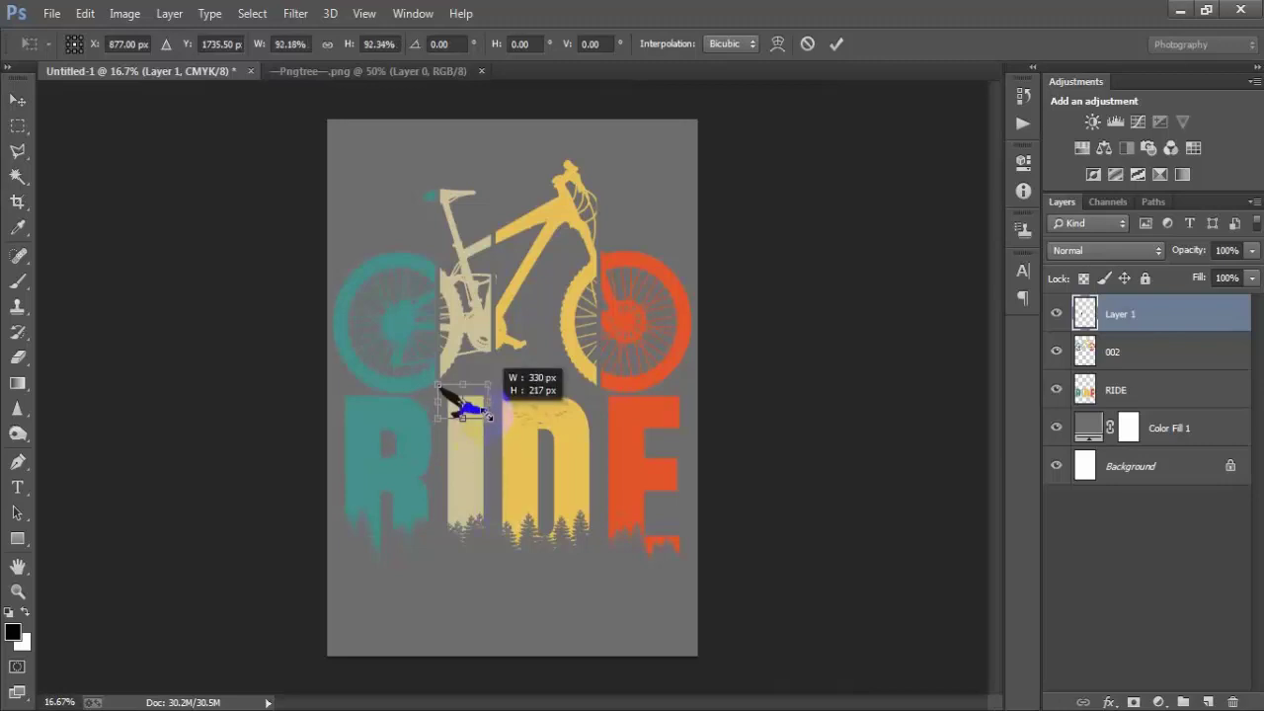
left_click(837, 43)
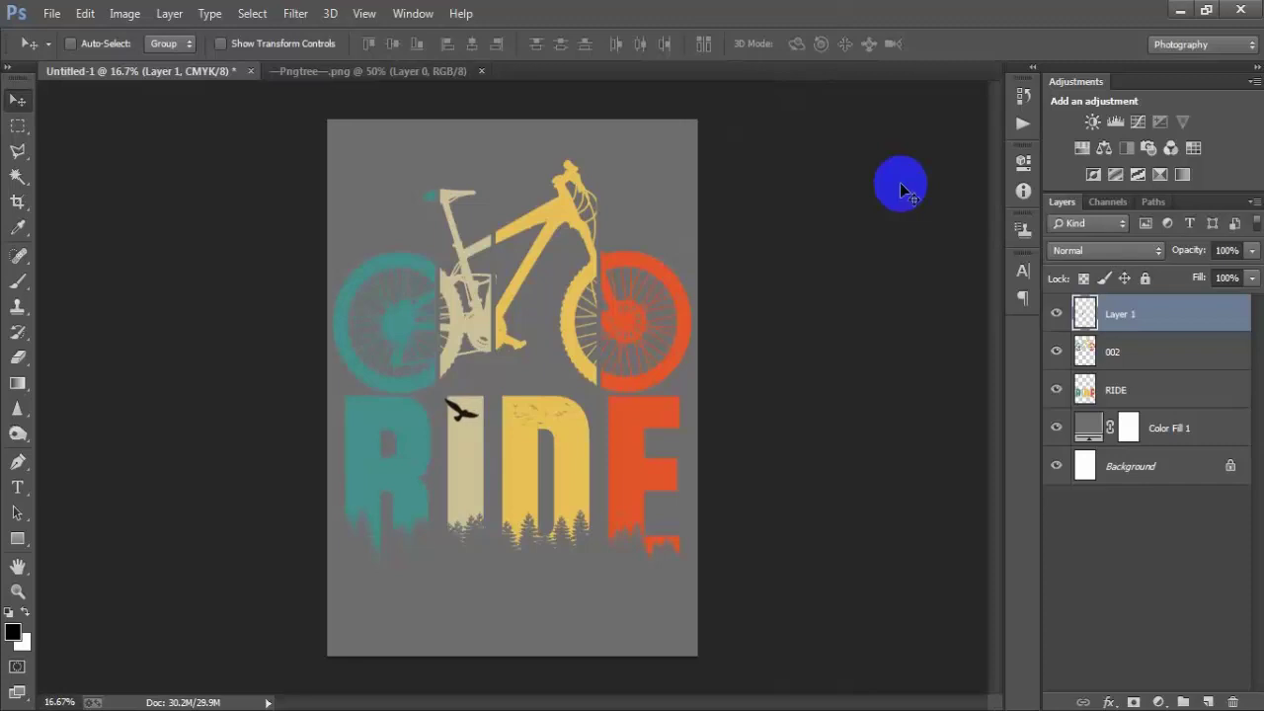
Step: Copy the middle Pngtree bird into the poster and place it on the E
left_click(400, 70)
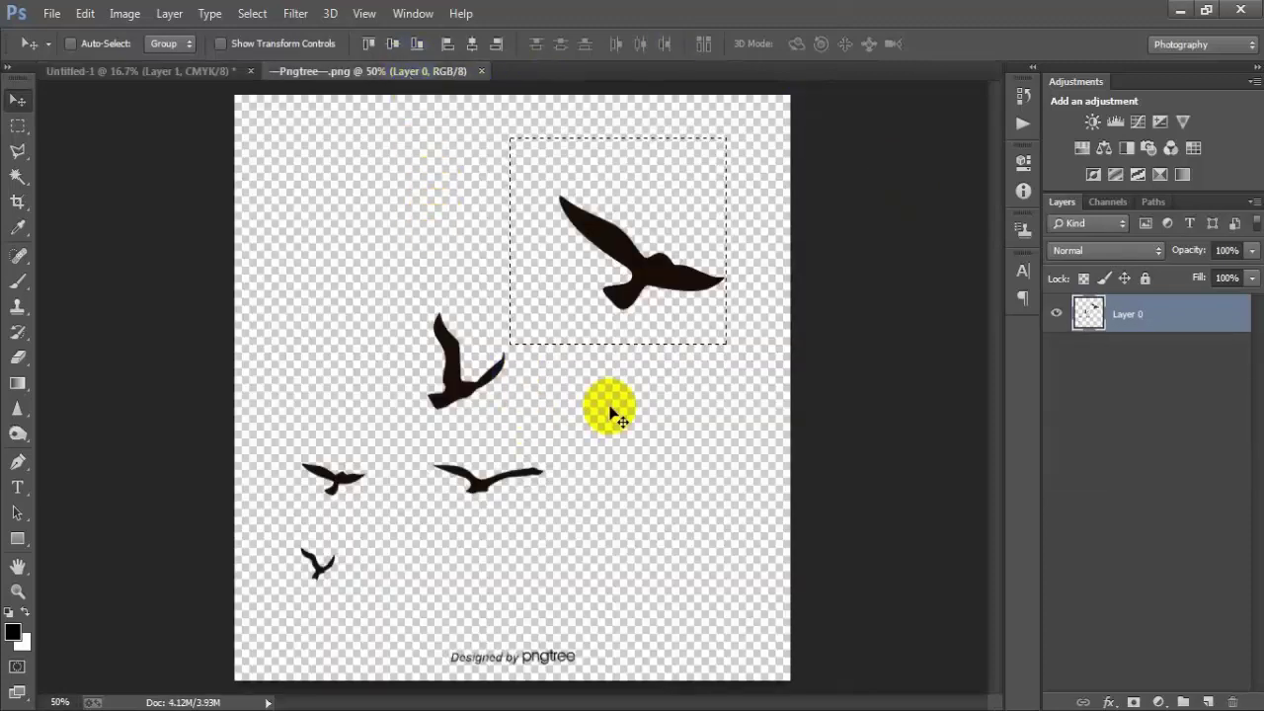
key("ctrl+d")
left_click(17, 126)
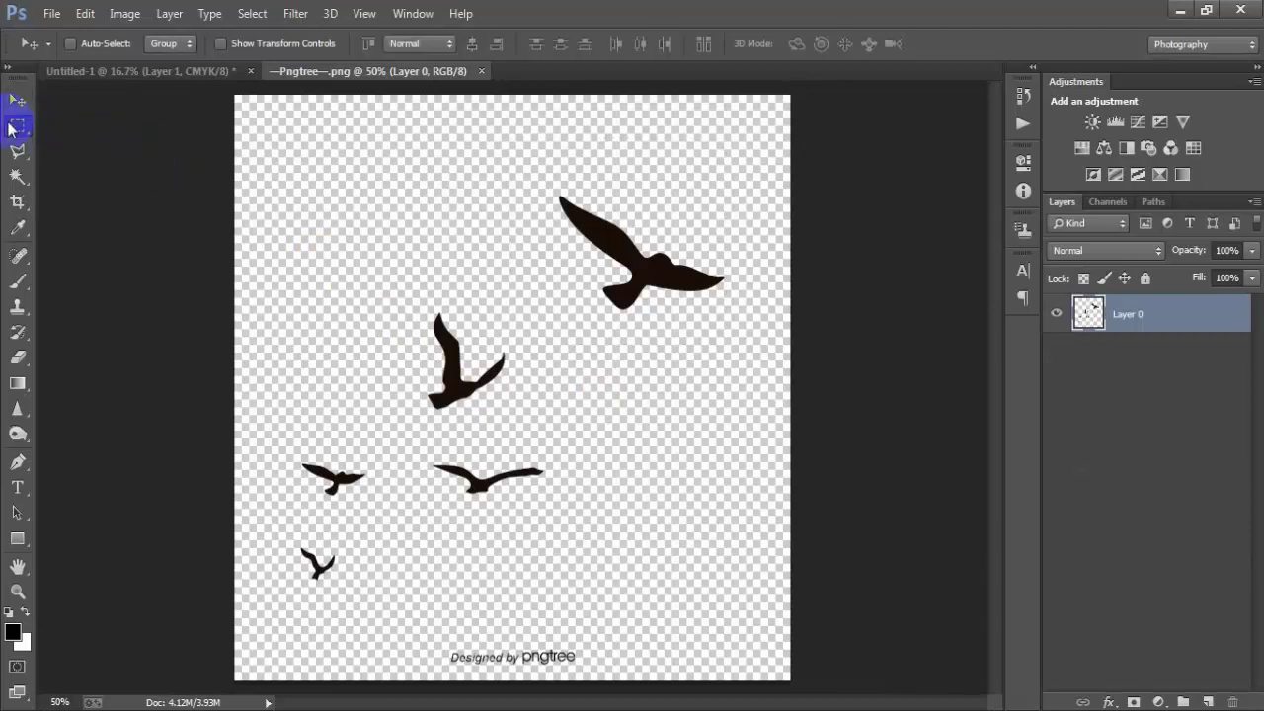
left_click_drag(383, 289, 537, 438)
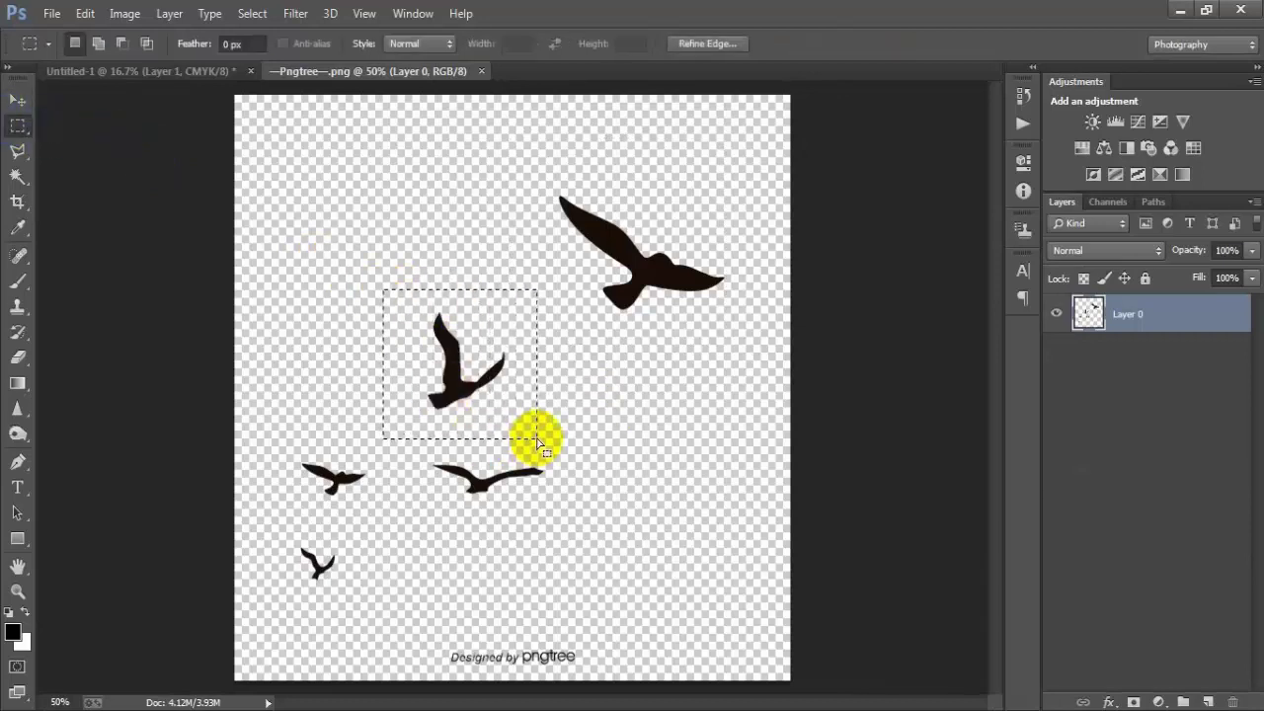
left_click(18, 99)
mouse_move(454, 355)
left_mouse_down()
mouse_move(190, 84)
mouse_move(378, 246)
left_mouse_up()
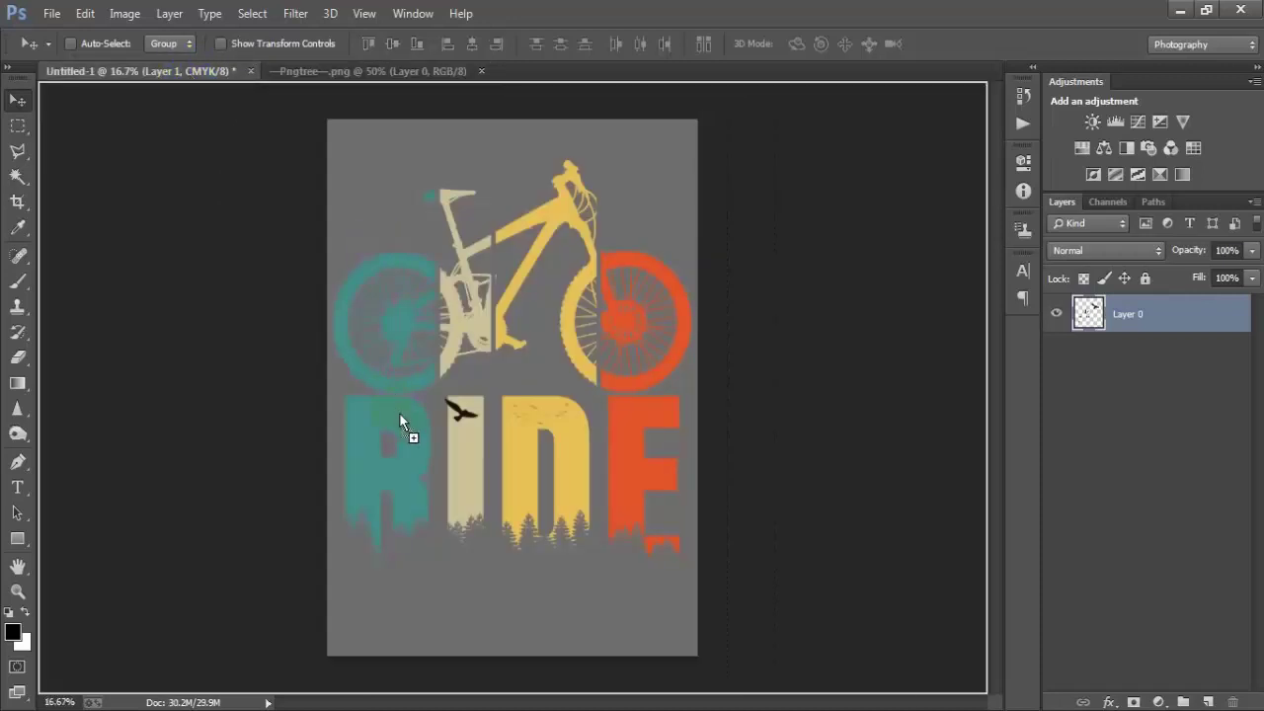
left_click_drag(615, 474, 662, 472)
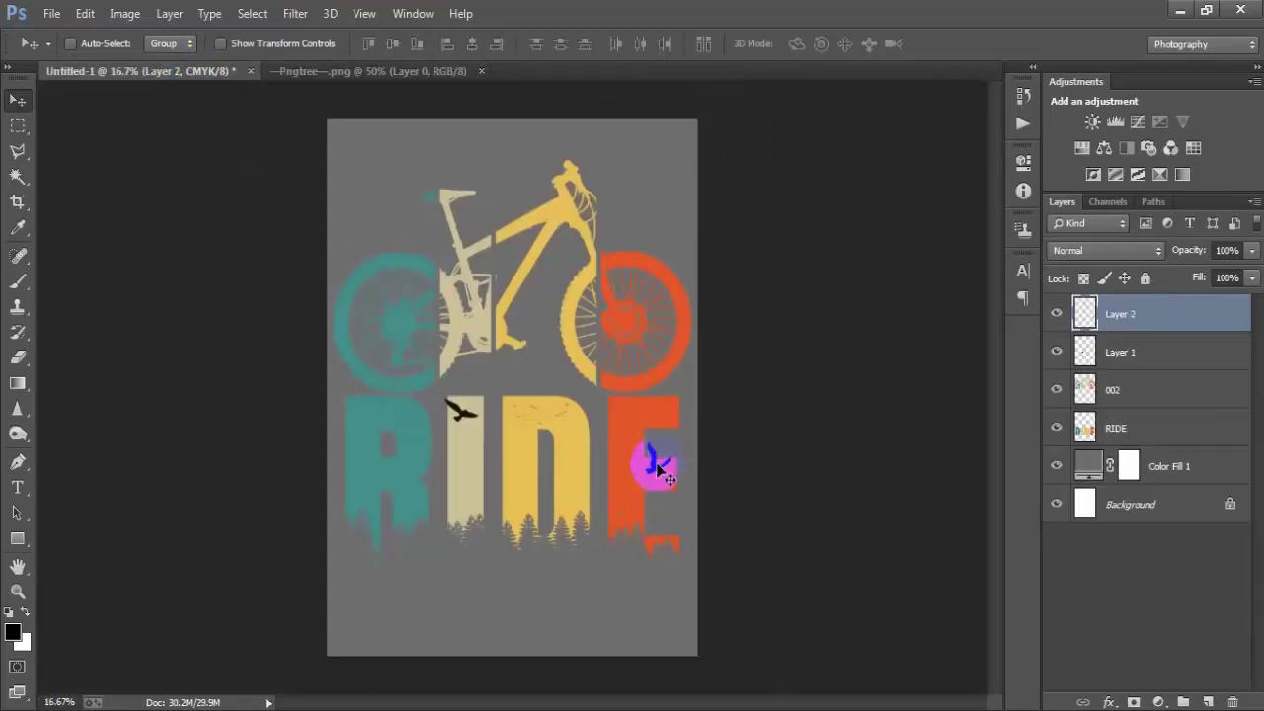
left_click_drag(662, 472, 658, 465)
Step: Copy the small lower-left bird into the poster as a new layer over the R
left_click(304, 75)
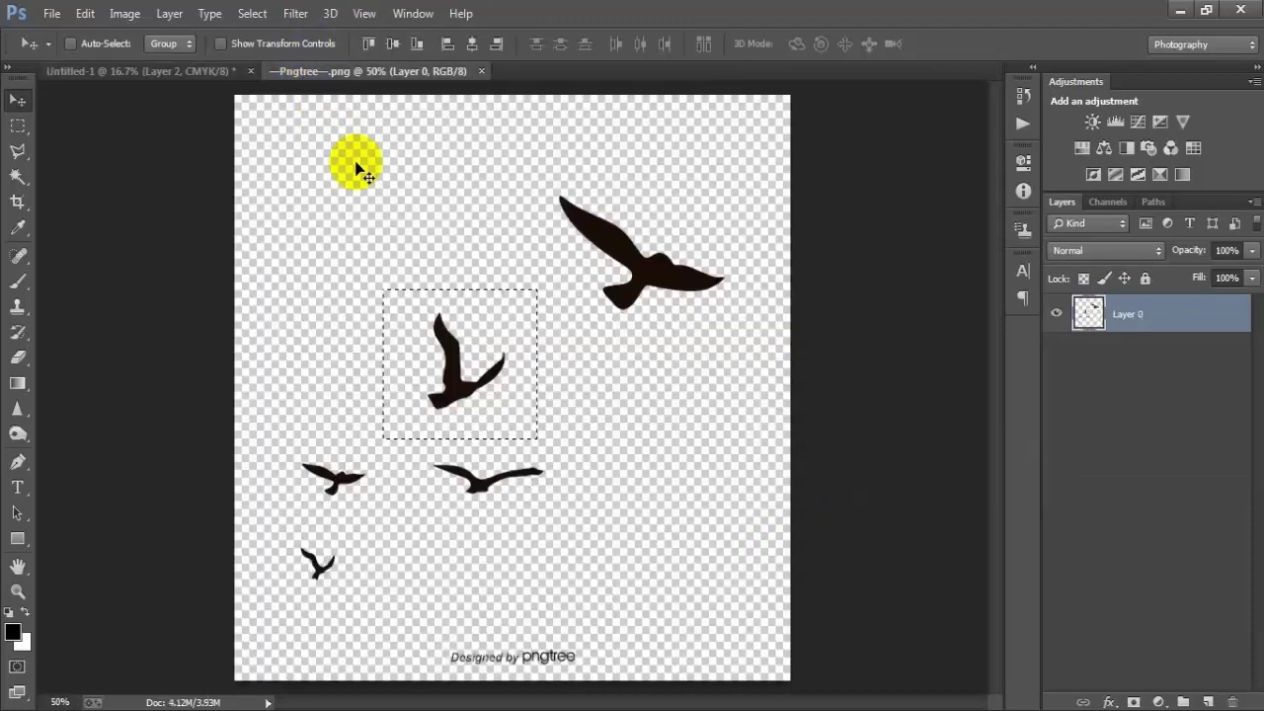
key("ctrl+d")
left_click(17, 125)
left_click_drag(270, 411, 396, 515)
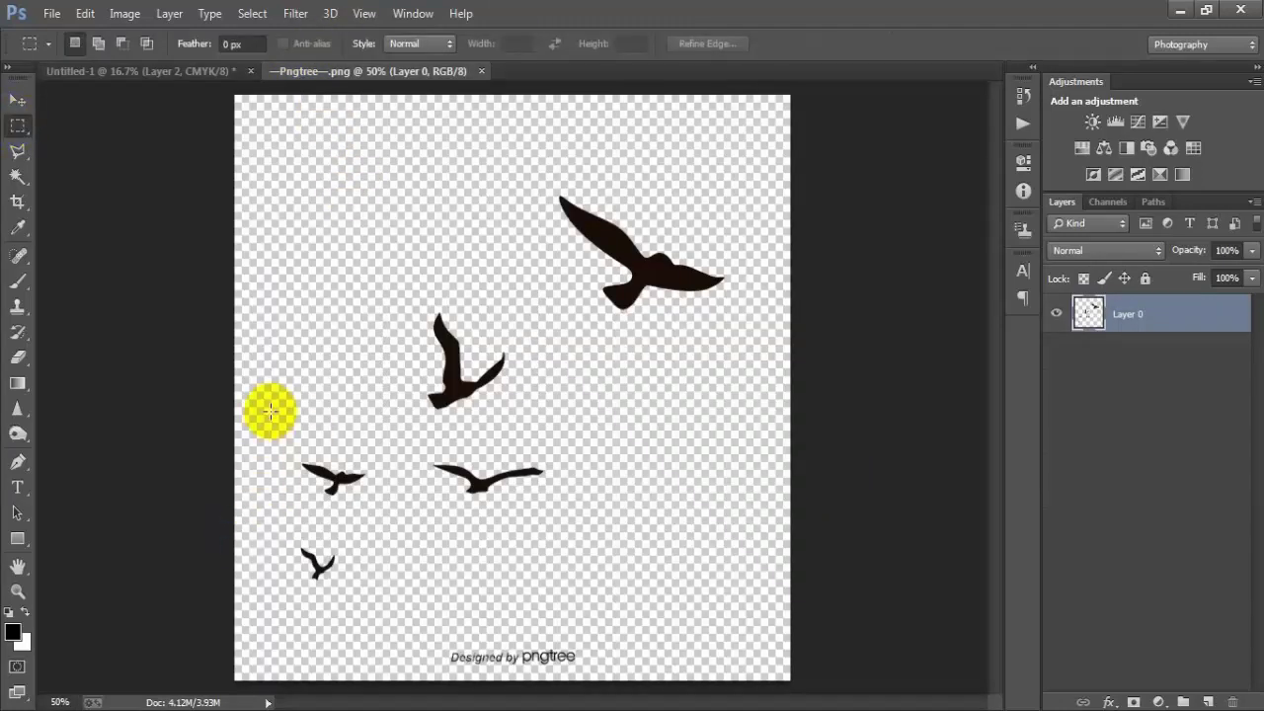
left_click(18, 101)
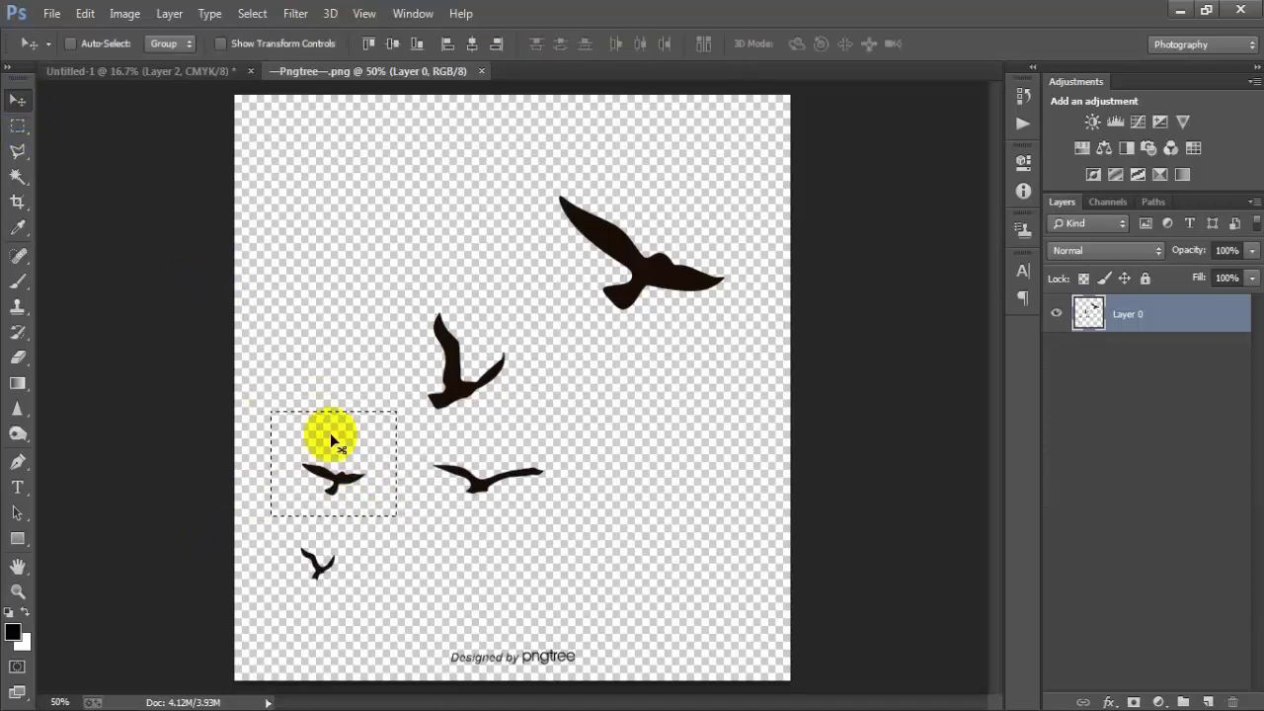
mouse_move(330, 439)
left_mouse_down()
mouse_move(181, 77)
mouse_move(254, 306)
left_mouse_up()
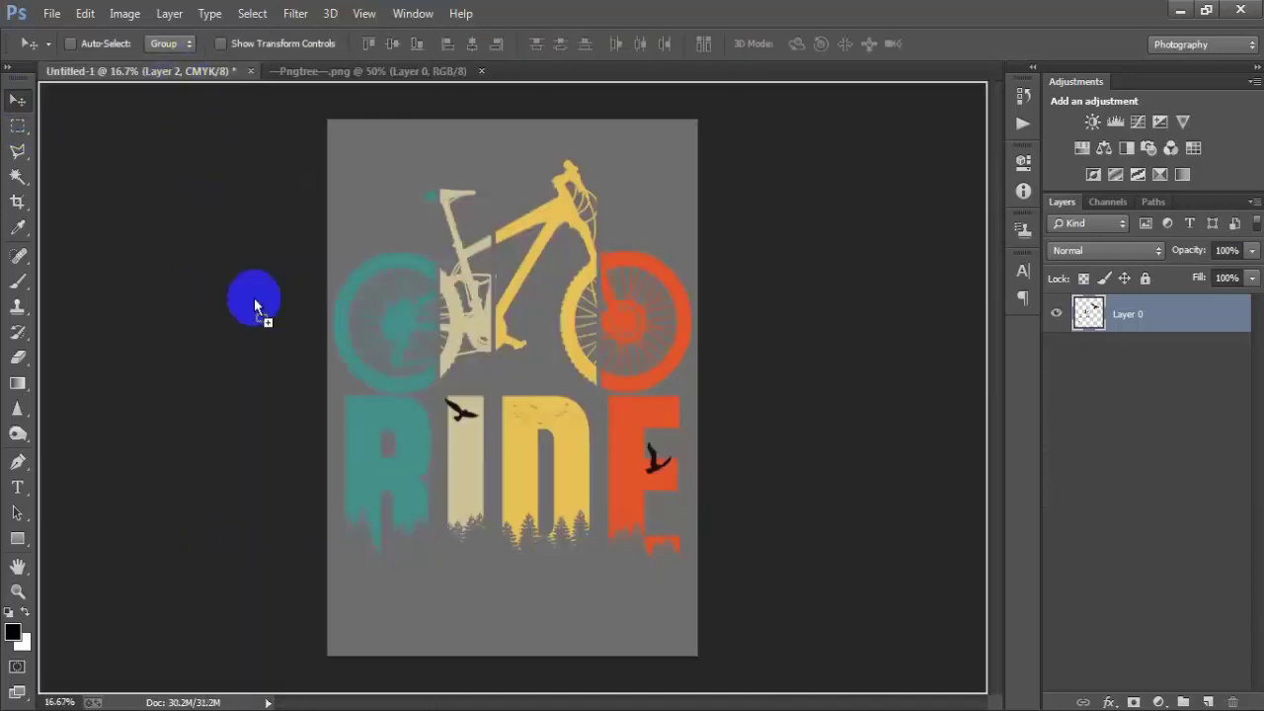
mouse_move(347, 433)
left_mouse_down()
mouse_move(358, 425)
mouse_move(402, 458)
left_mouse_up()
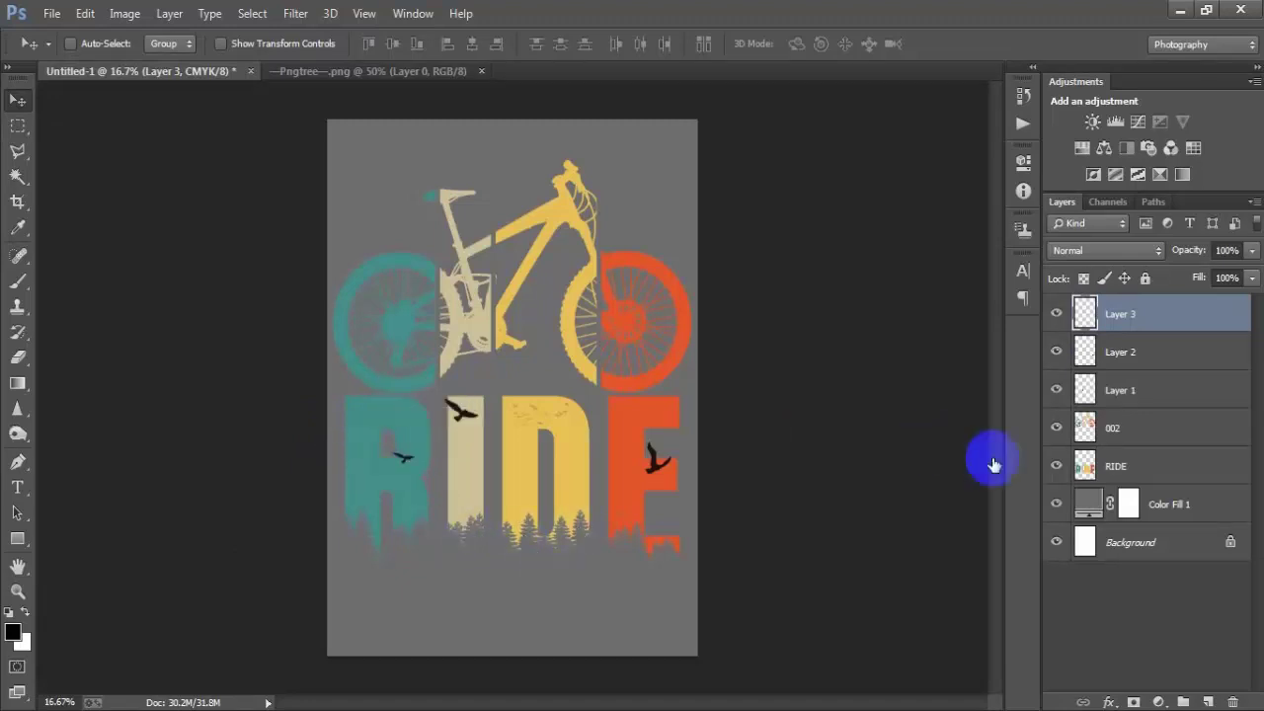
Step: Merge the three bird layers into one layer with Ctrl+E
left_click(1143, 390, "shift")
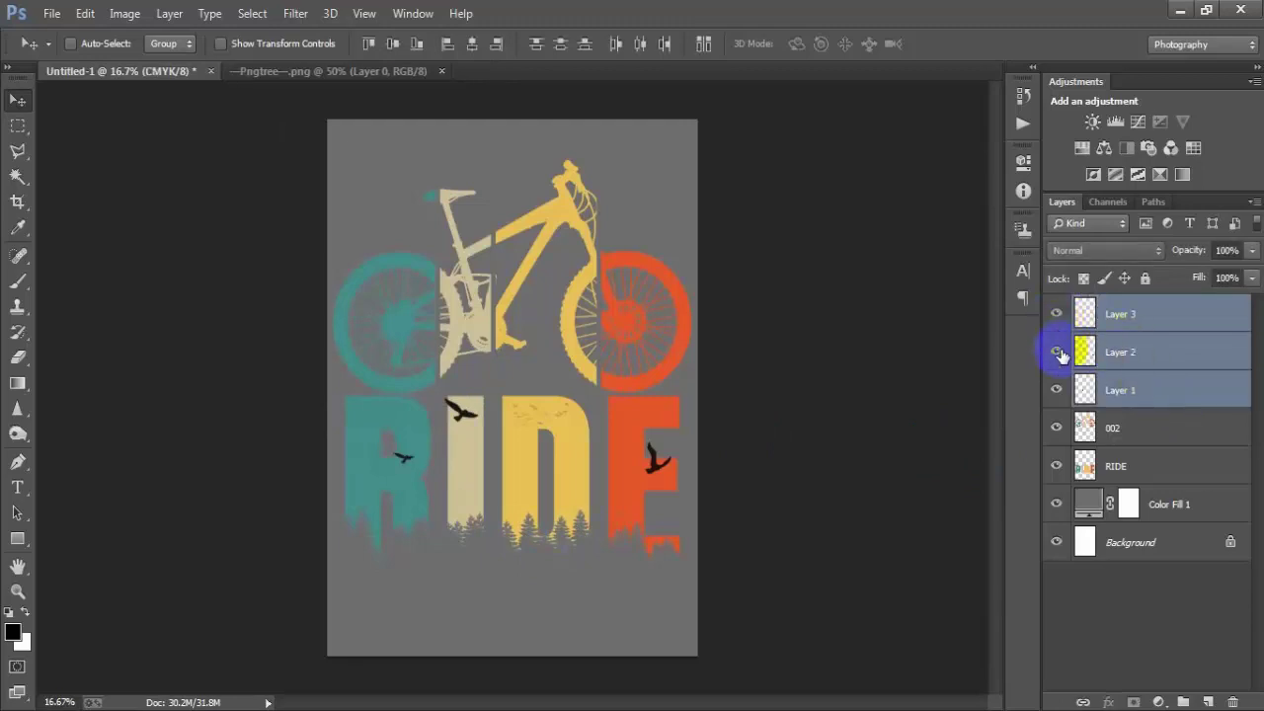
left_click(1056, 393)
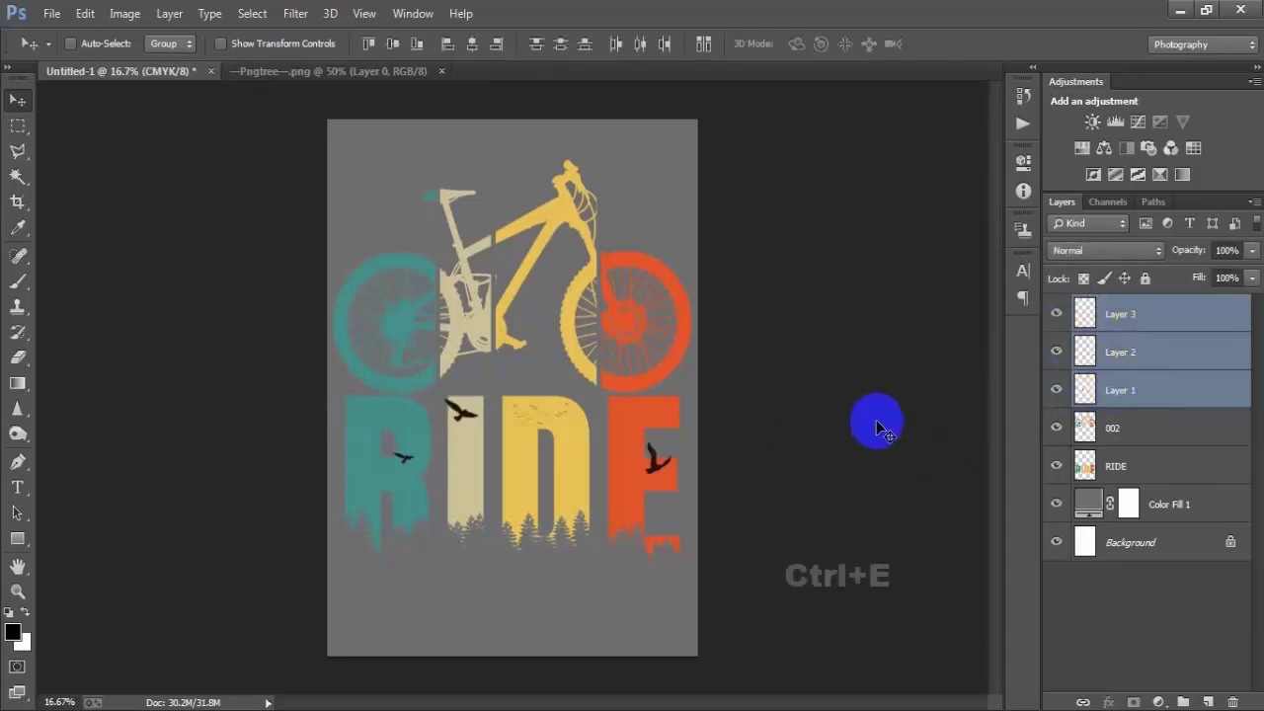
key("ctrl+e")
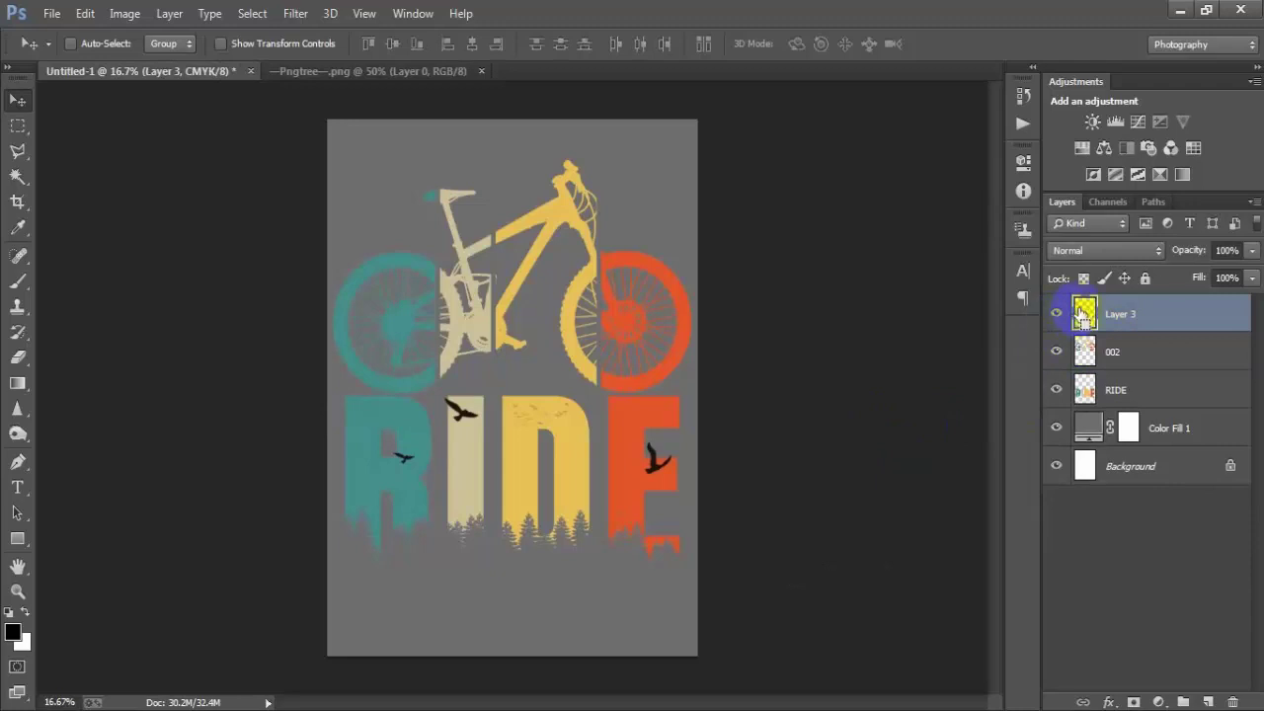
Step: Knock the bird shapes out of RIDE and delete the bird layer
left_click(1083, 314, "ctrl")
left_click(1142, 391)
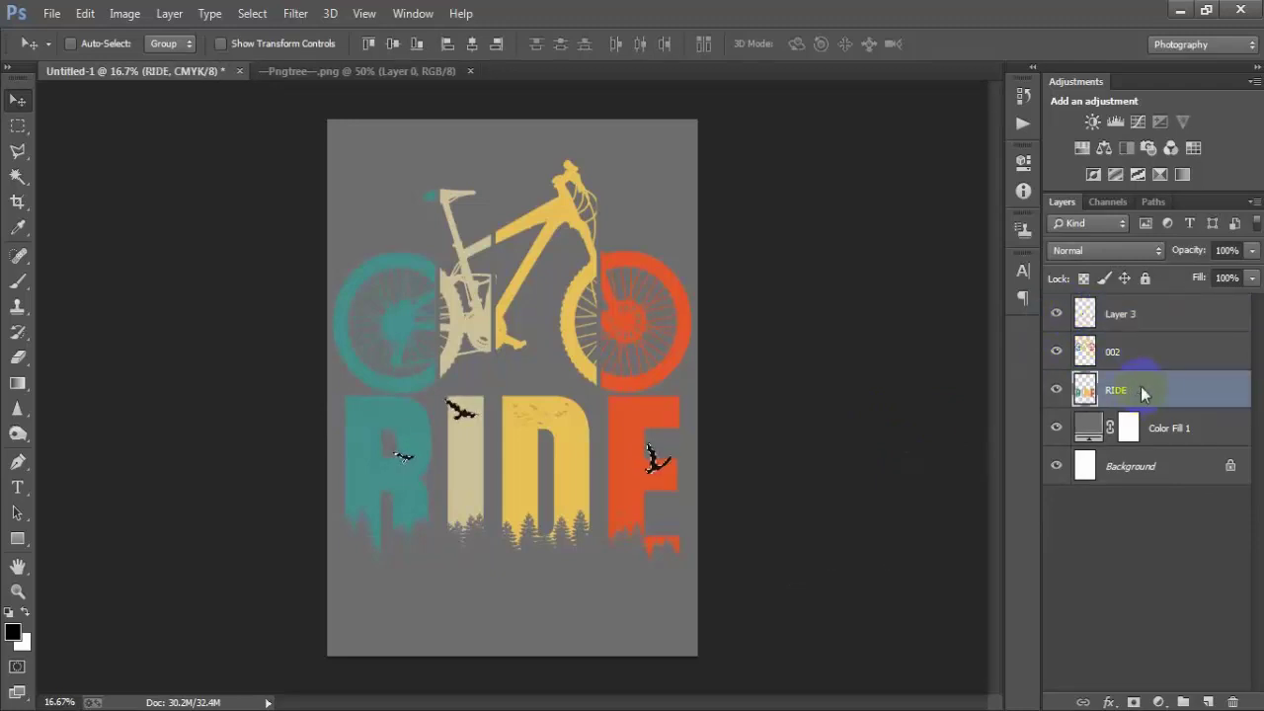
left_click(1152, 314)
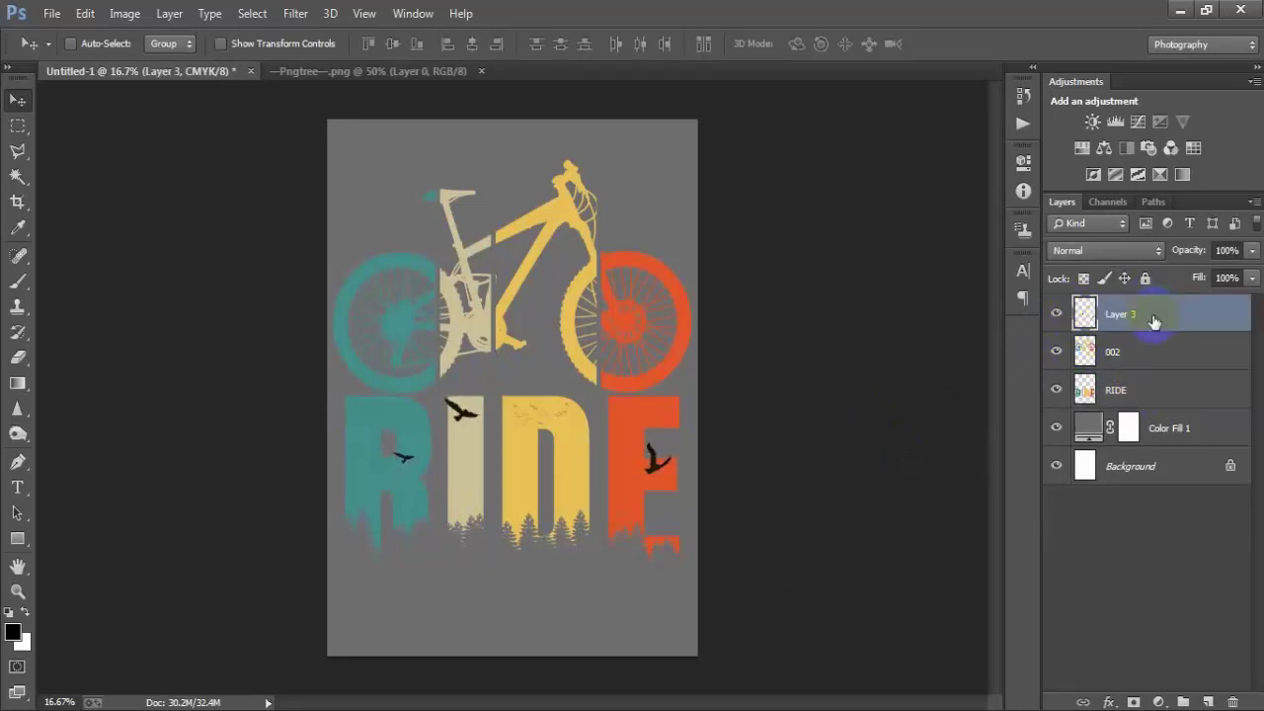
key("Delete")
Step: Group the 002 and RIDE layers into Group 1
left_click(1147, 354, "shift")
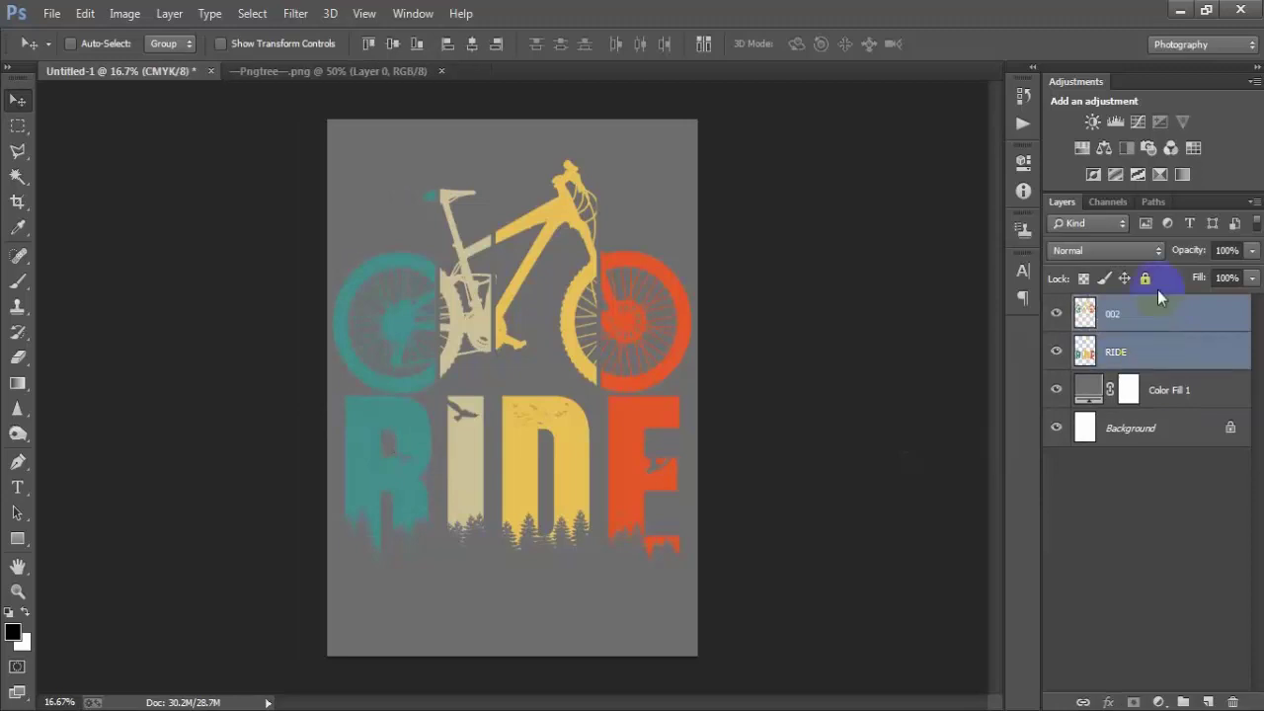
key("ctrl+g")
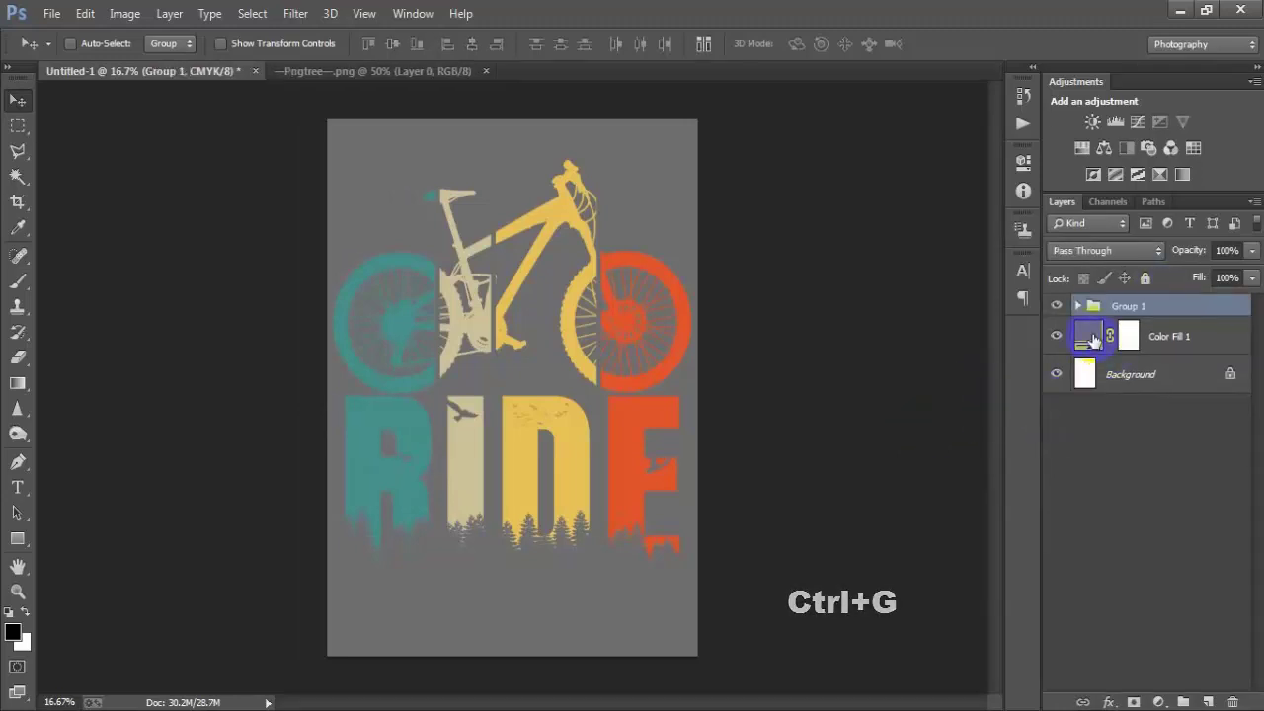
double_click(1087, 336)
Step: Set the Color Fill 1 background to pure black #000000
left_click_drag(711, 346, 397, 446)
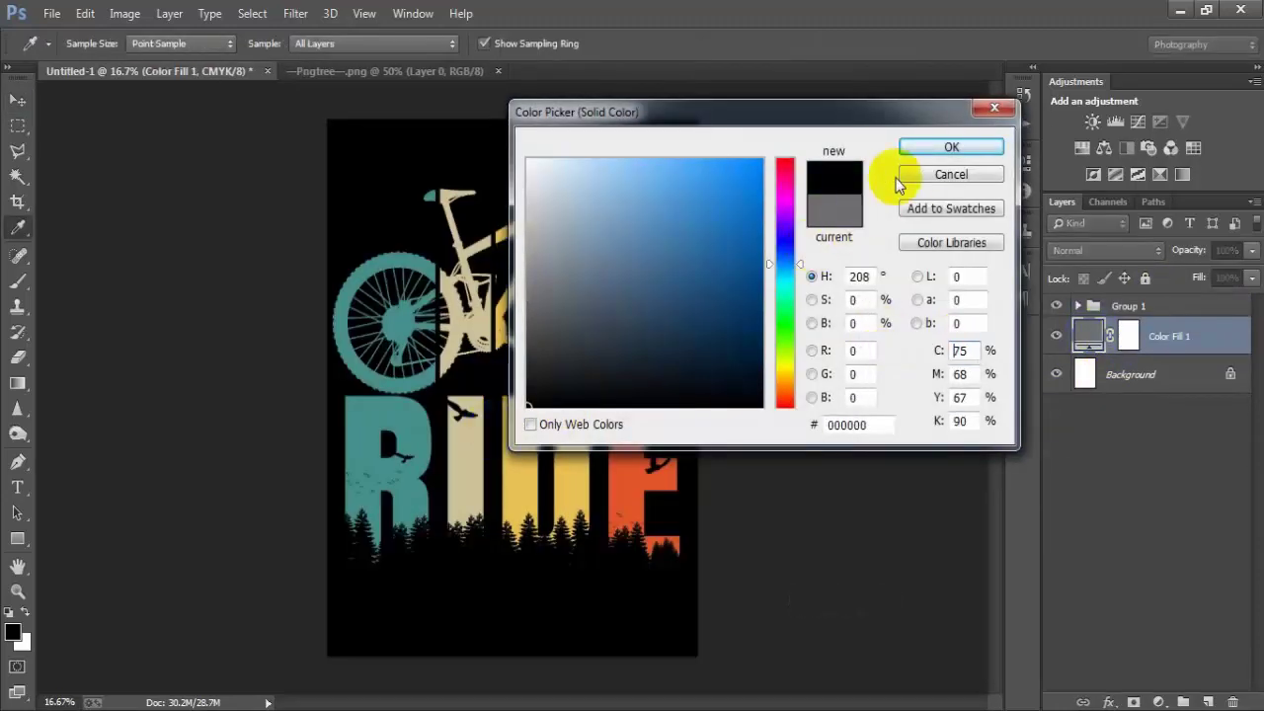
left_click(951, 149)
key("v")
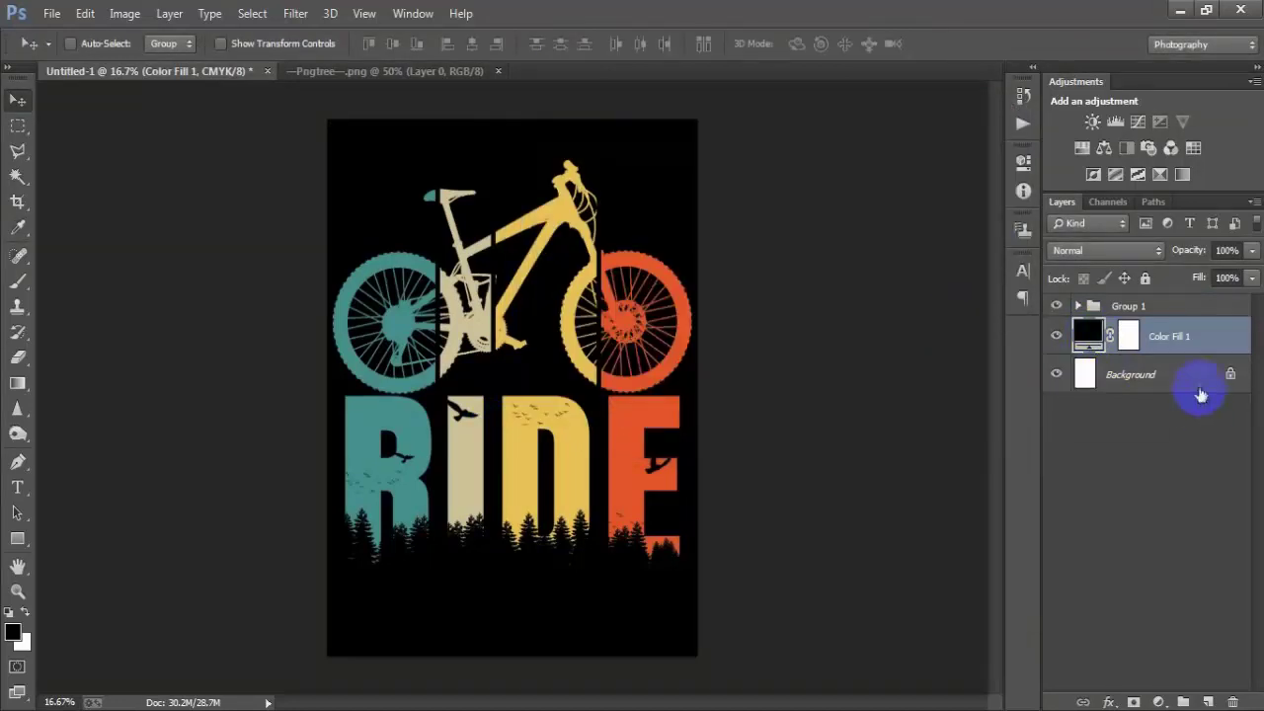
Step: Select Group 1 and hide the black fill and Background layers
left_click(1147, 305)
left_click(1153, 376, "ctrl")
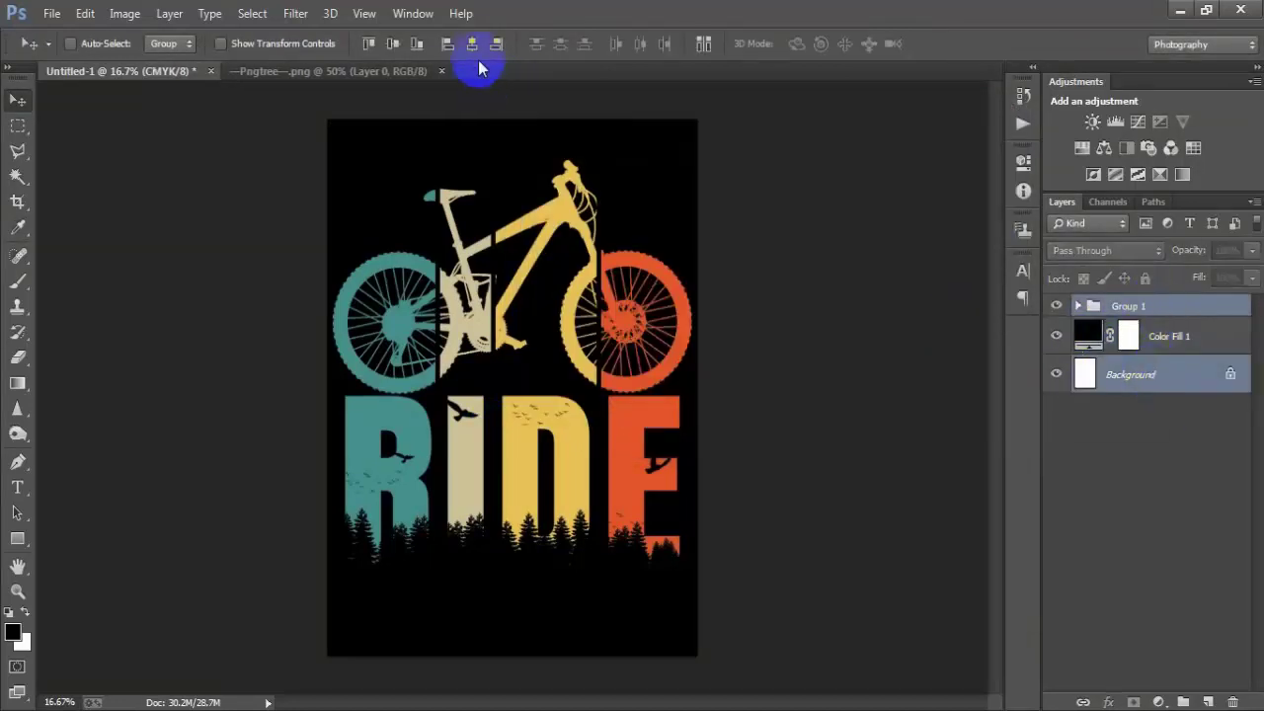
left_click(1056, 388, "ctrl")
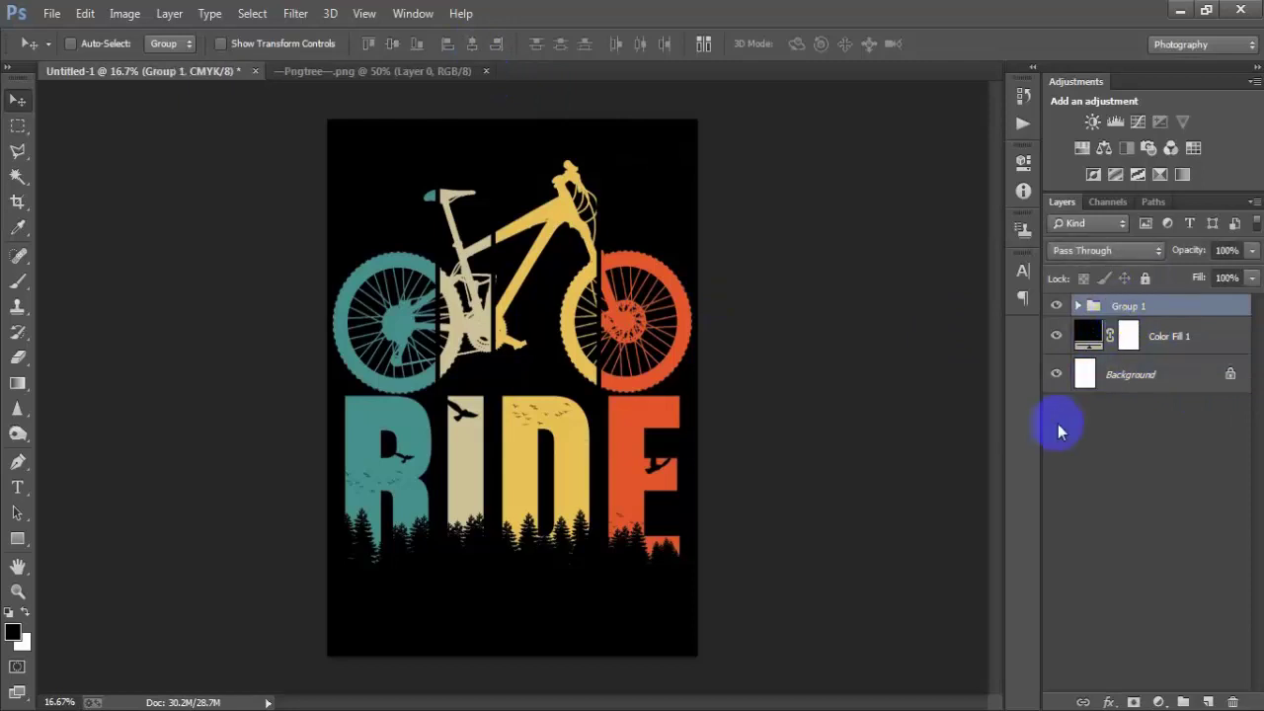
left_click_drag(1057, 376, 1056, 337)
Step: Save for Web as transparent PNG-24 named '11' on the Desktop
key("ctrl+shift+alt+s")
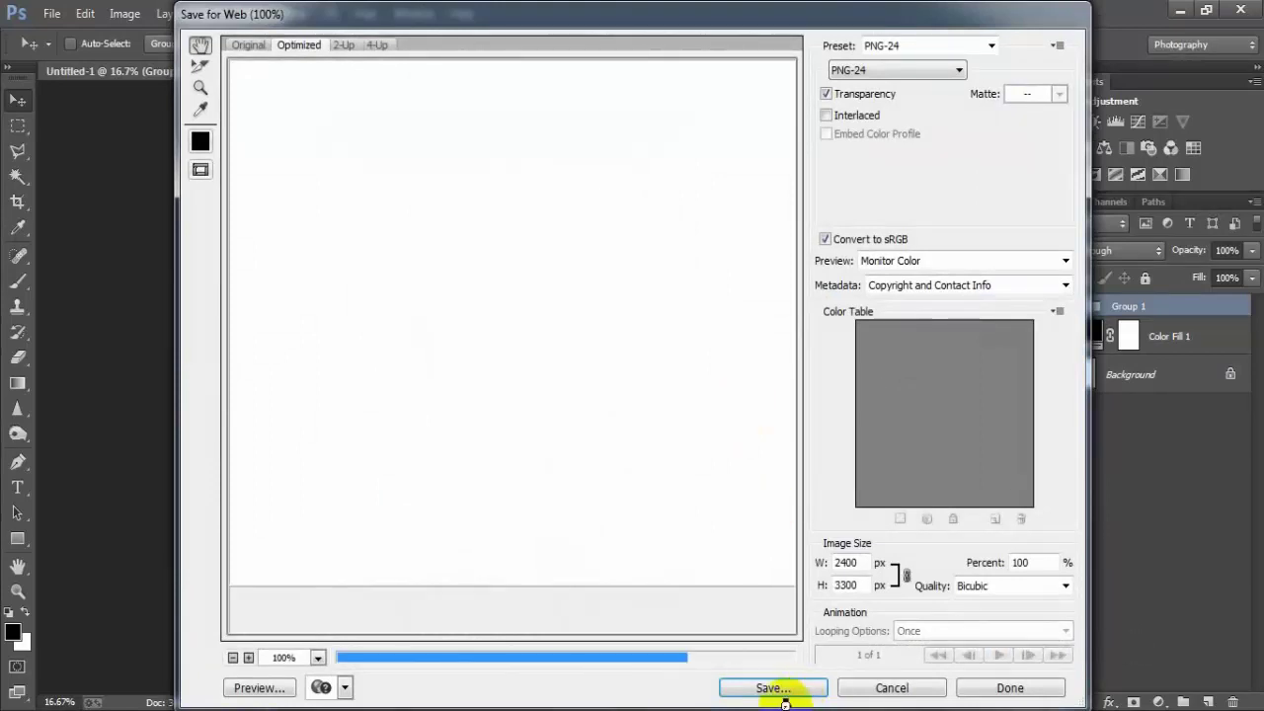
mouse_move(424, 288)
left_mouse_down()
mouse_move(401, 288)
mouse_move(655, 389)
mouse_move(560, 357)
left_mouse_up()
left_click(889, 70)
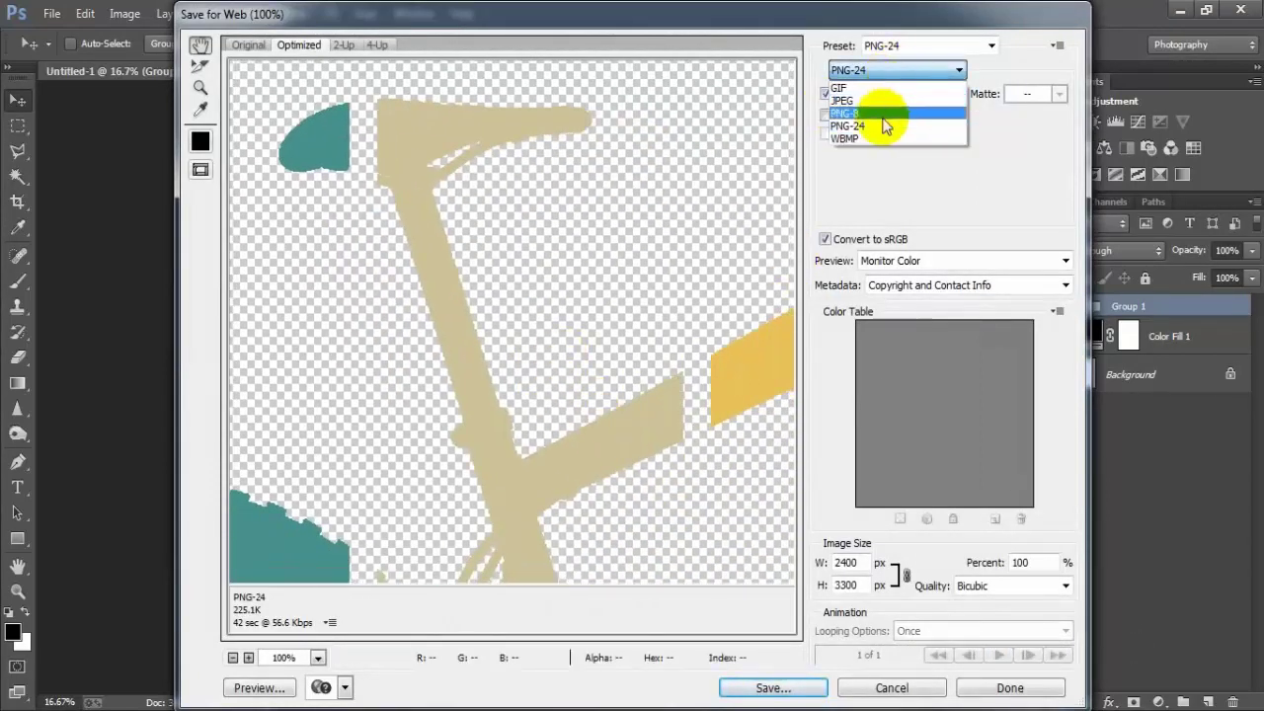
left_click(882, 129)
left_click(768, 685)
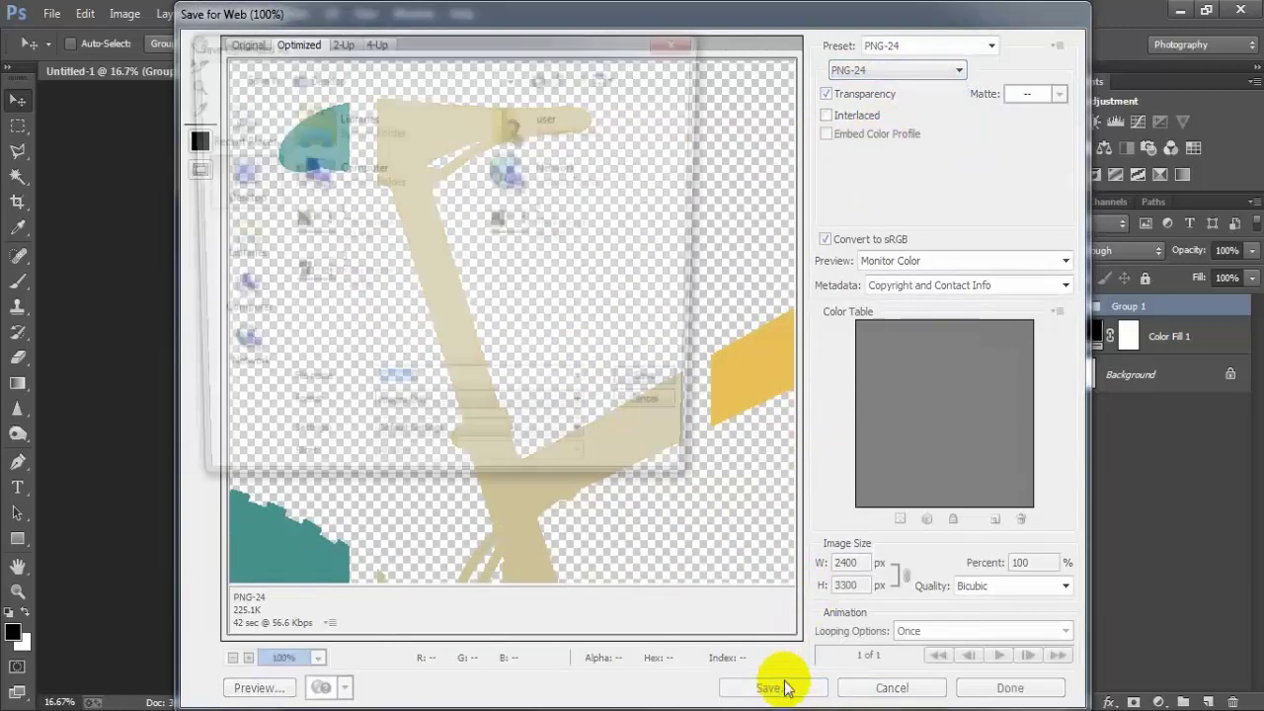
type("1")
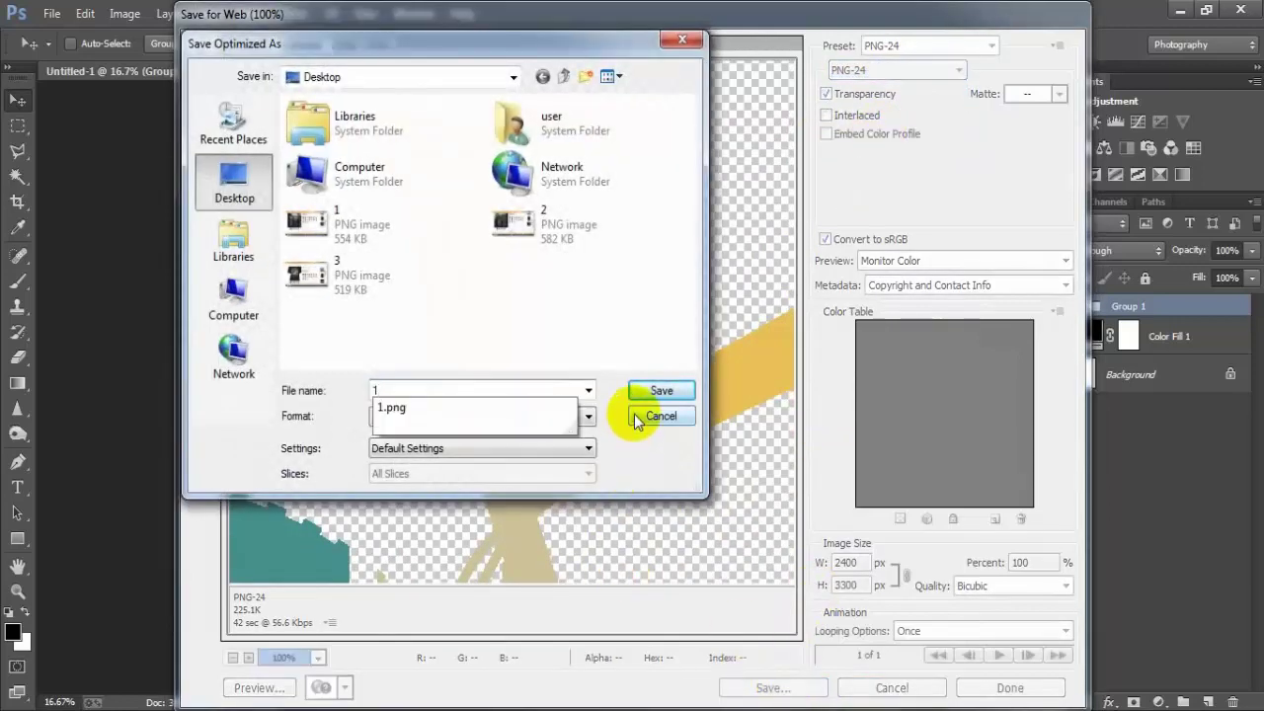
type("1")
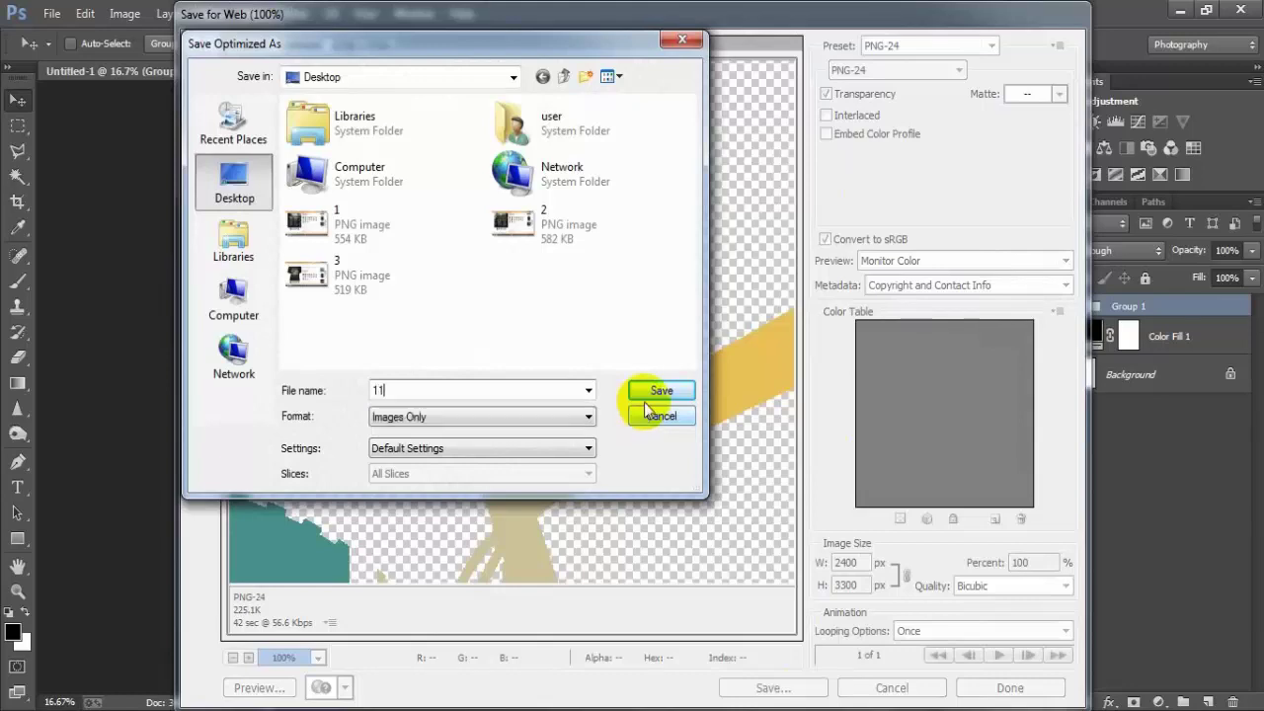
left_click(659, 392)
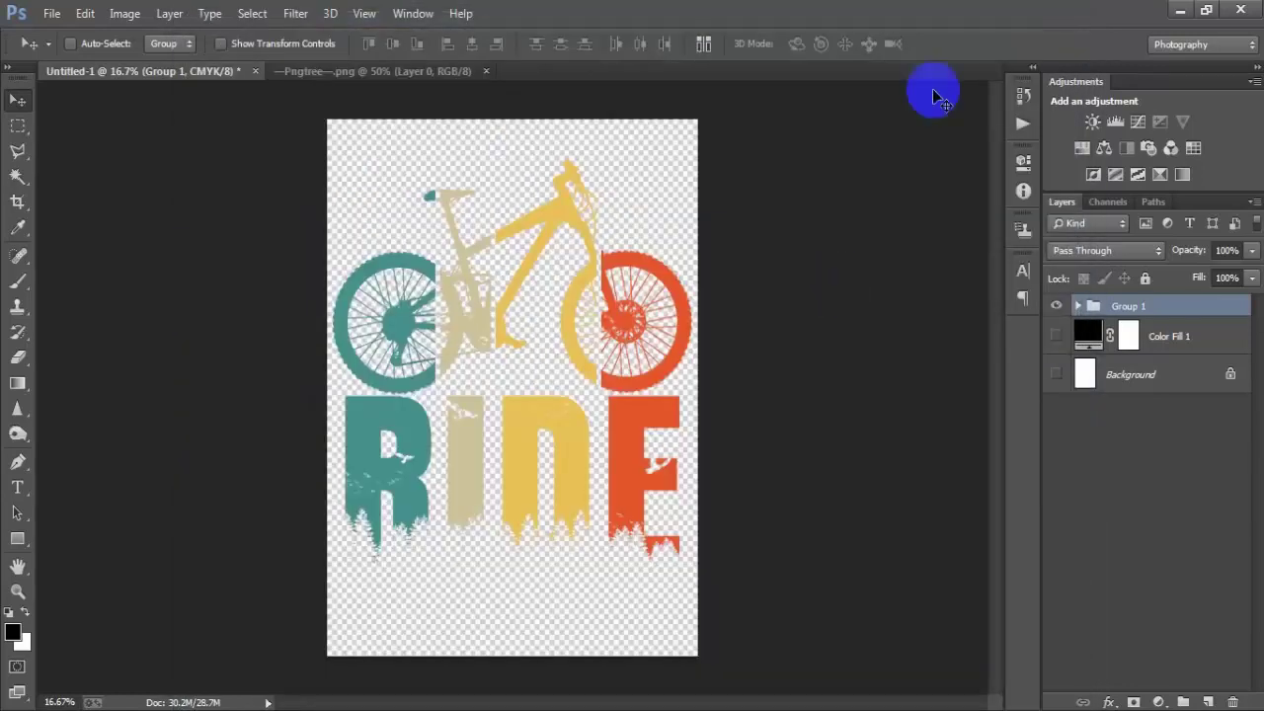
Step: Show the Background and Color Fill 1 layers again and recolour the fill near-black
left_click(1057, 377)
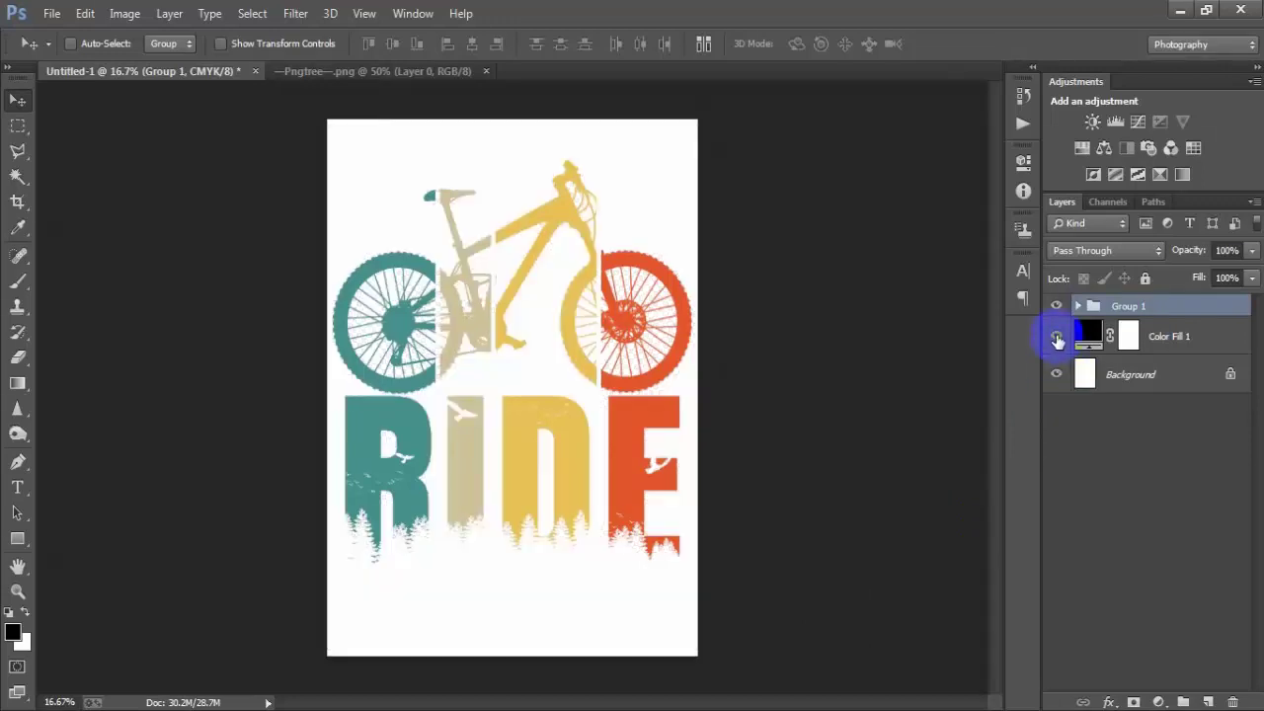
left_click(1056, 335)
left_click(1083, 339)
double_click(1083, 336)
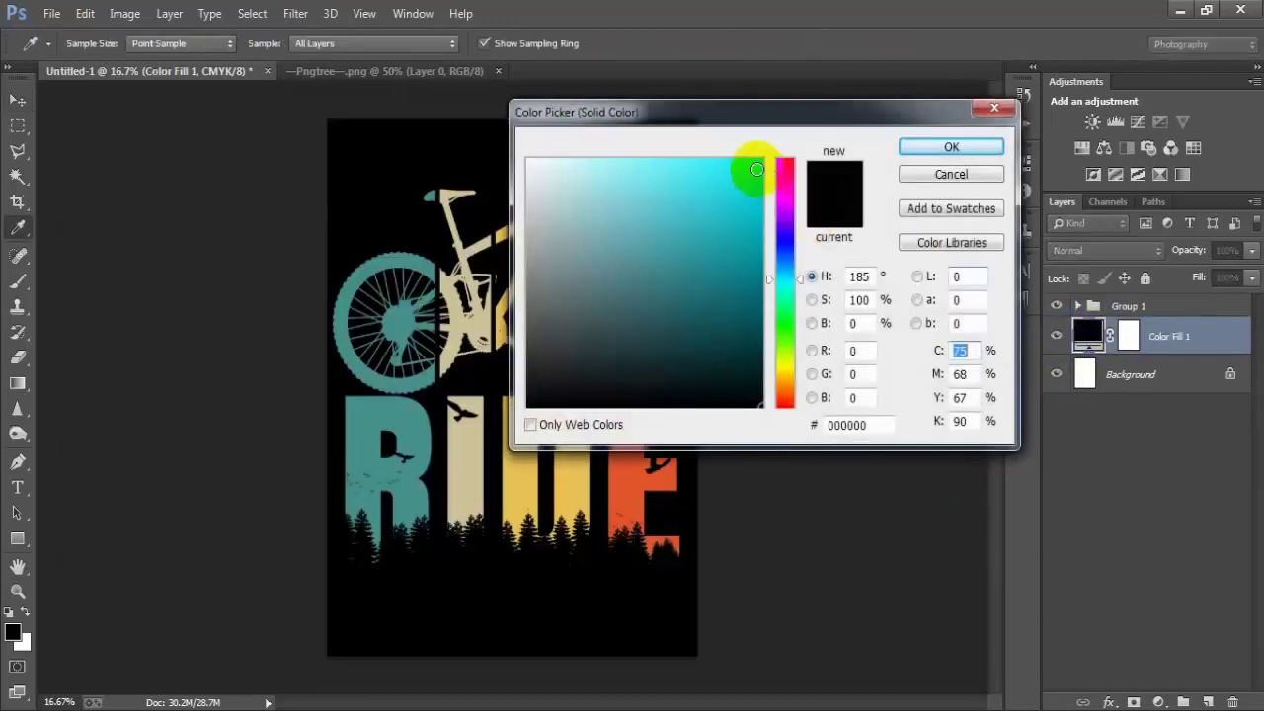
left_click_drag(691, 111, 864, 141)
mouse_move(864, 208)
left_mouse_down()
mouse_move(860, 282)
mouse_move(798, 335)
mouse_move(719, 226)
mouse_move(802, 355)
mouse_move(637, 454)
left_mouse_up()
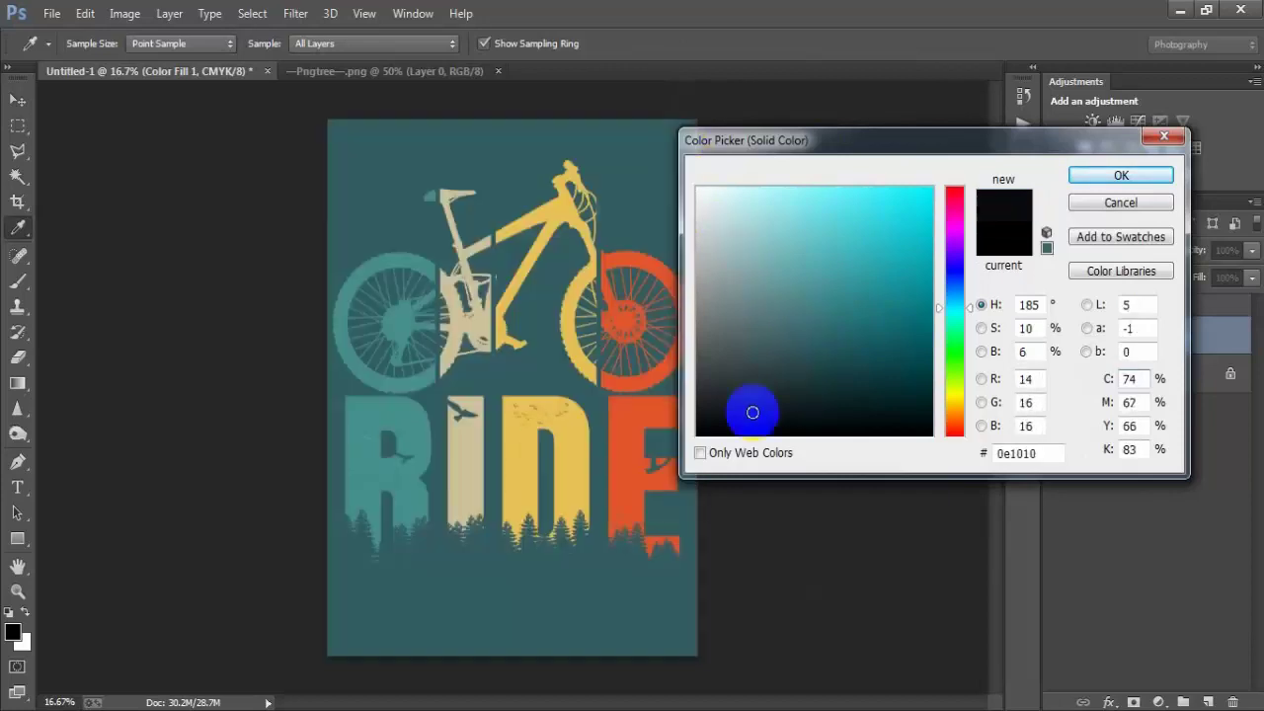
left_click(1121, 176)
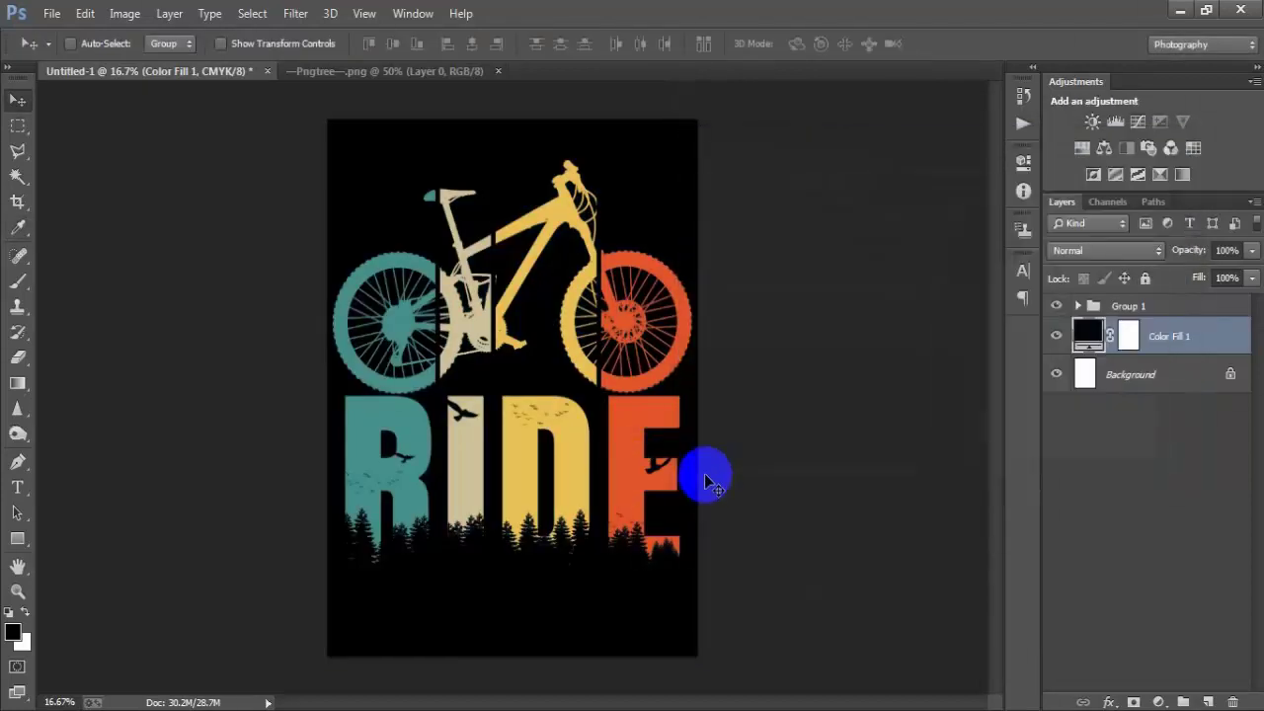